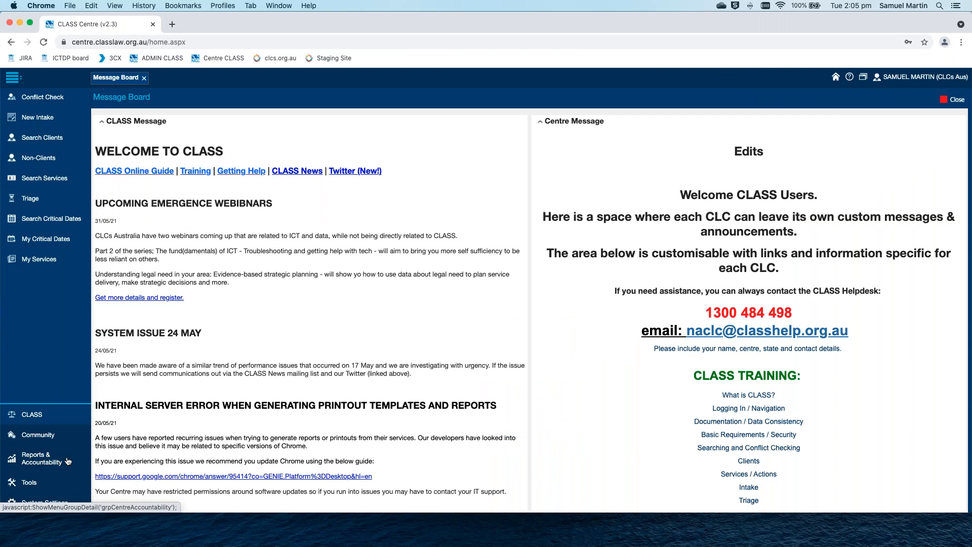
Open the Reports list under Reports & Accountability and go to its first page
{"action": "left_click", "coordinate": [67, 461]}
{"action": "left_click", "coordinate": [33, 96]}
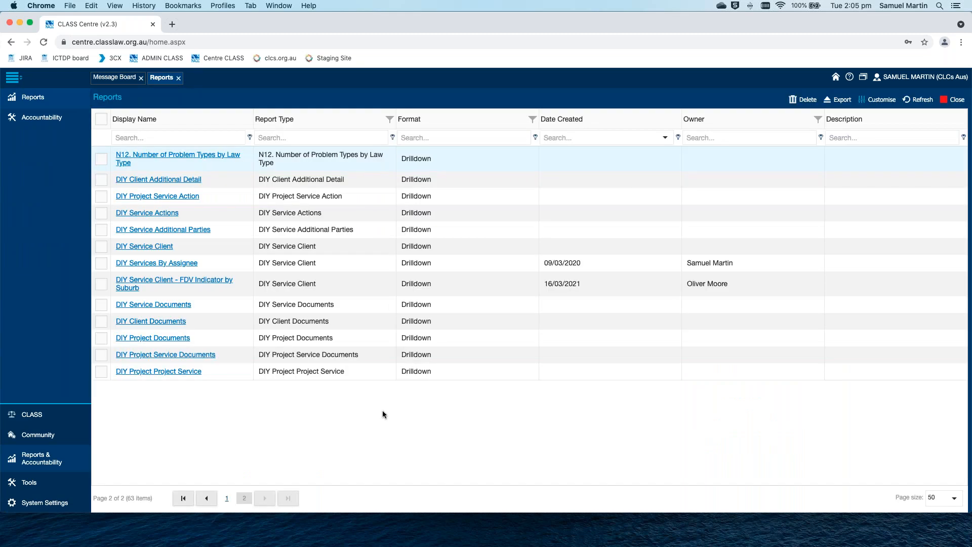
{"action": "left_click", "coordinate": [211, 498]}
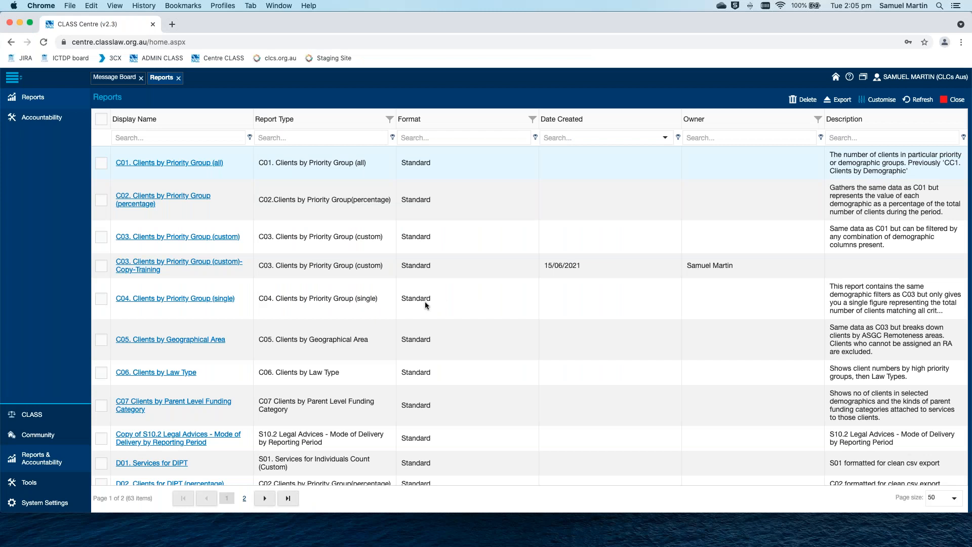
Find the N03.1 NPA - Services by Law Type report in the list and open it
{"action": "scroll", "coordinate": [425, 301], "scroll_direction": "down", "scroll_amount": 10}
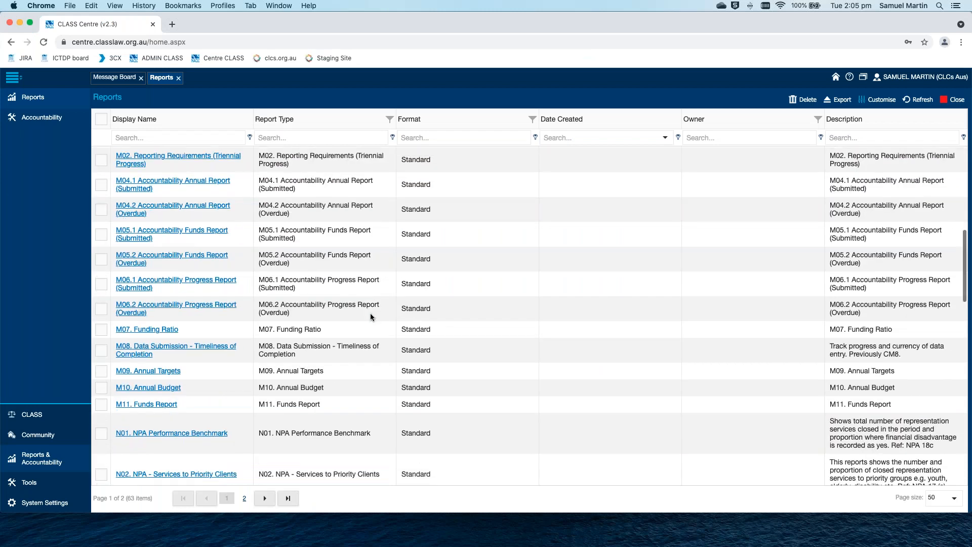
{"action": "scroll", "coordinate": [370, 315], "scroll_direction": "down", "scroll_amount": 8}
{"action": "scroll", "coordinate": [266, 271], "scroll_direction": "down", "scroll_amount": 4}
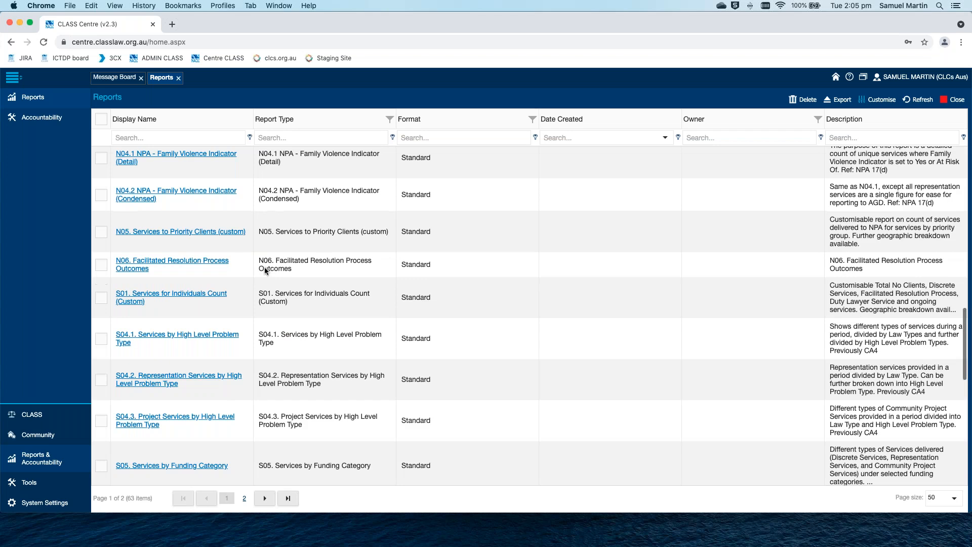
{"action": "scroll", "coordinate": [265, 271], "scroll_direction": "down", "scroll_amount": 9}
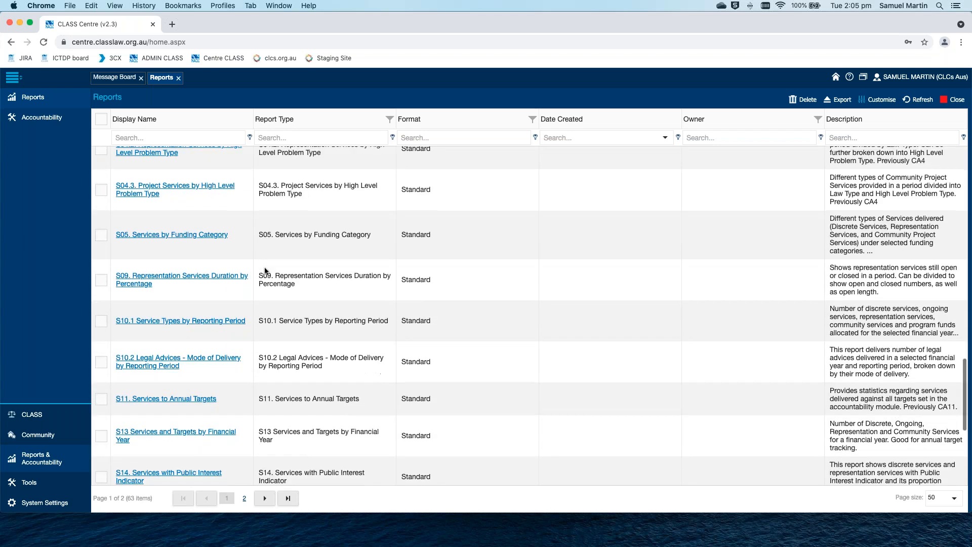
{"action": "scroll", "coordinate": [265, 271], "scroll_direction": "down", "scroll_amount": 10}
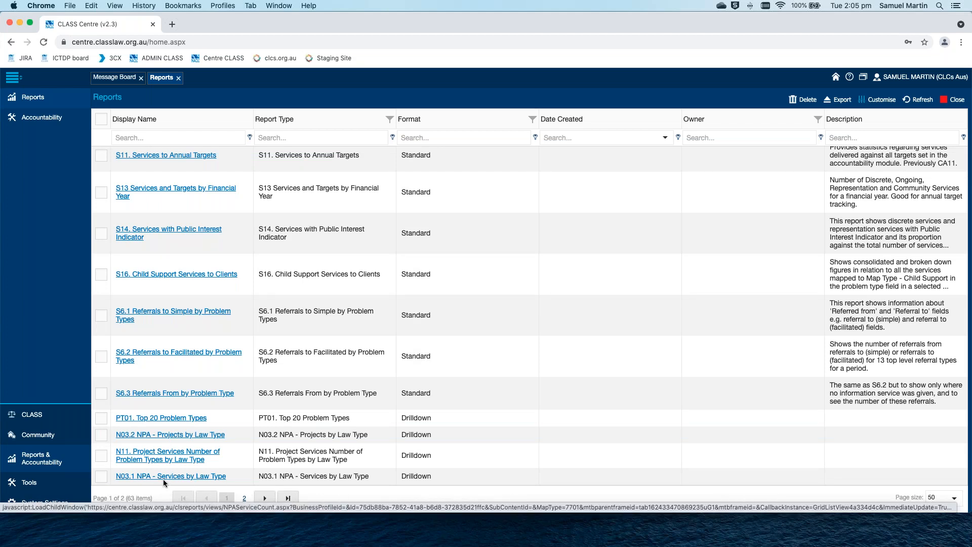
{"action": "left_click", "coordinate": [199, 477]}
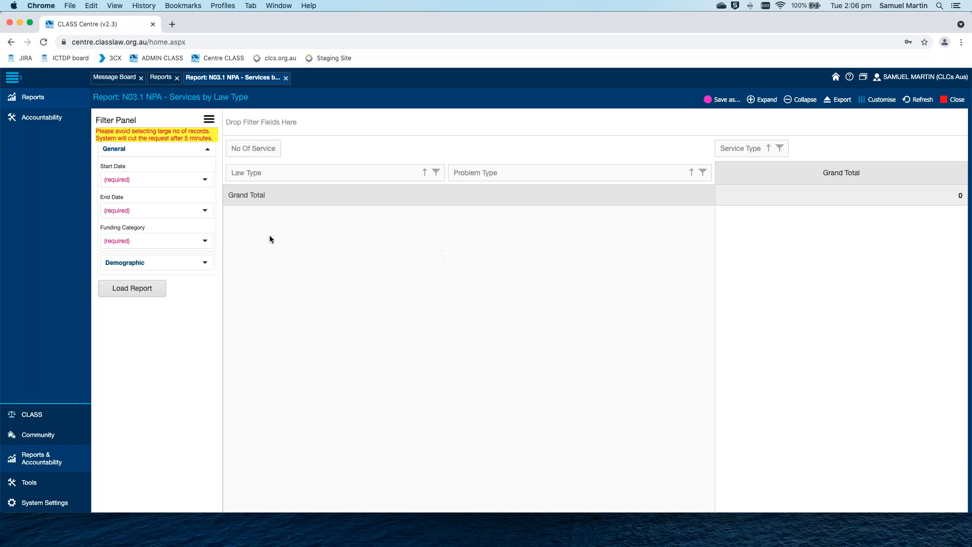
Set the N03.1 report's start date to 23/06/2020 and its end date to 22/06/2021
{"action": "left_click", "coordinate": [205, 179]}
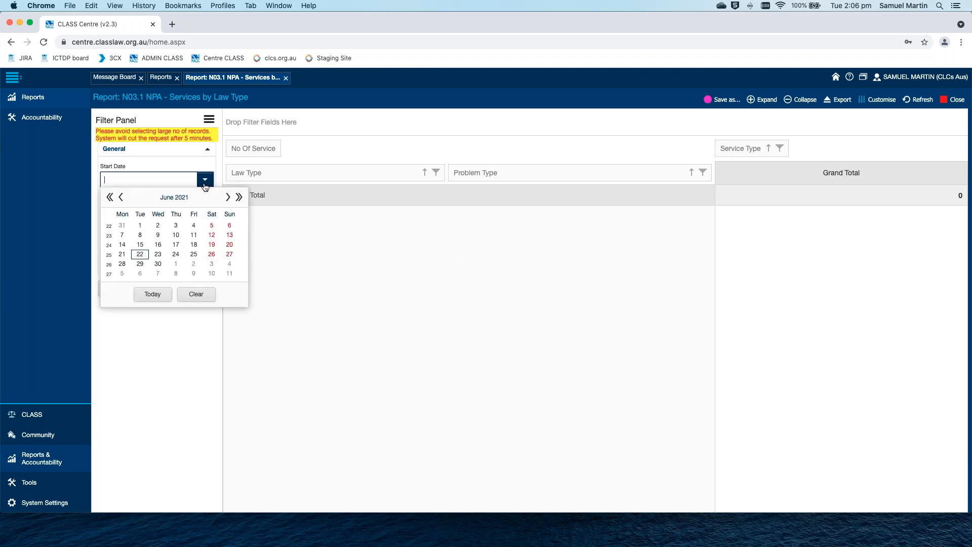
{"action": "left_click", "coordinate": [109, 197]}
{"action": "left_click", "coordinate": [139, 254]}
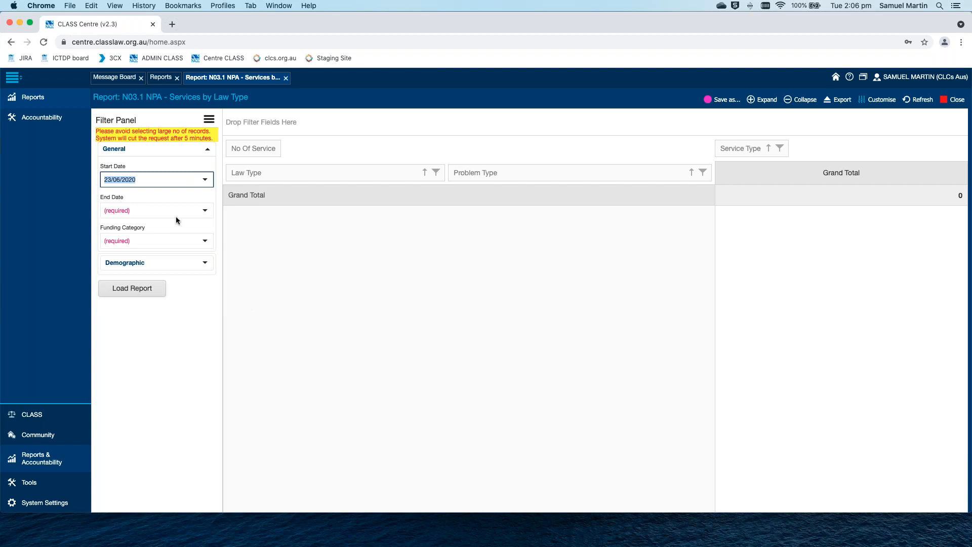
{"action": "left_click", "coordinate": [206, 212]}
{"action": "left_click", "coordinate": [153, 326]}
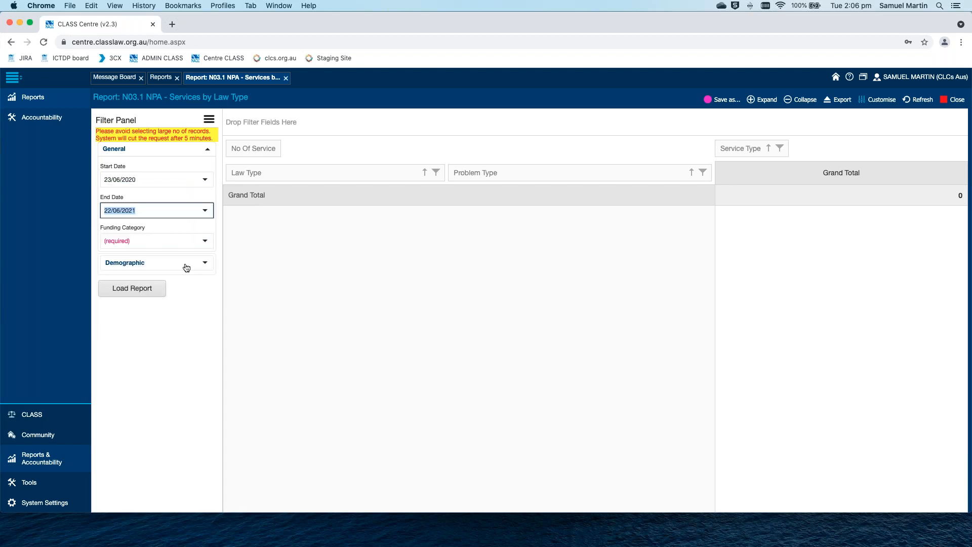
Select all funding categories and load the N03.1 report
{"action": "left_click", "coordinate": [205, 241]}
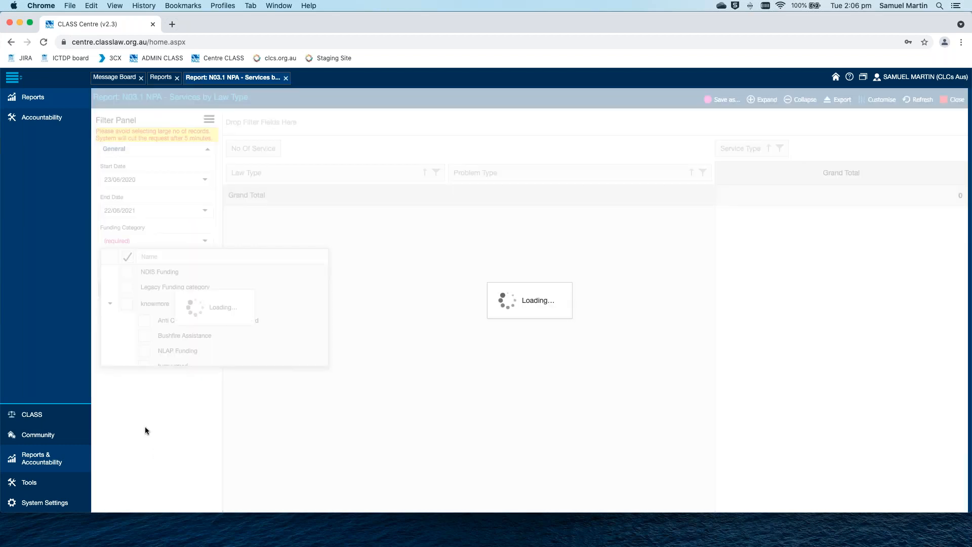
{"action": "left_click", "coordinate": [141, 421]}
{"action": "left_click", "coordinate": [136, 290]}
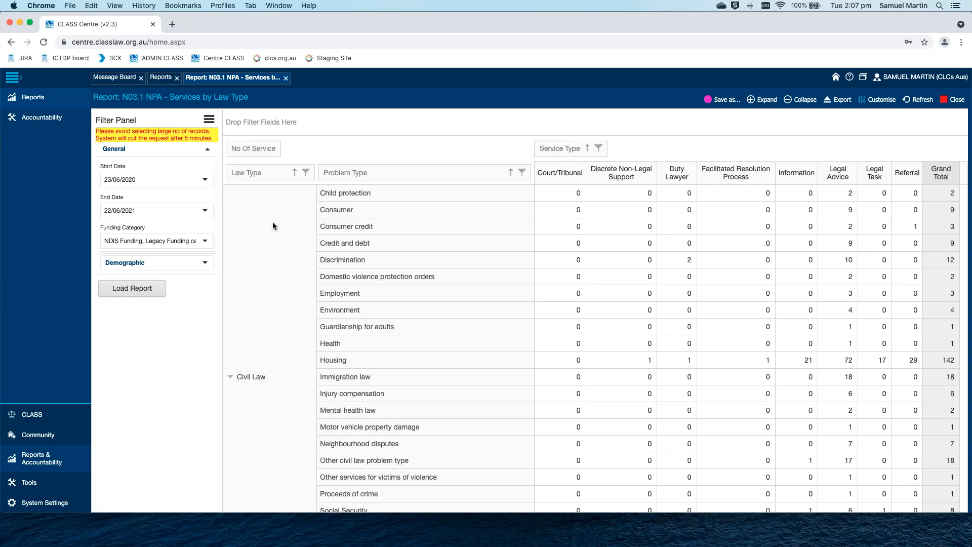
Examine the N03.1 report's problem types and service totals under each law type, from Civil Law through to the grand total
{"action": "scroll", "coordinate": [272, 228], "scroll_direction": "down", "scroll_amount": 5}
{"action": "scroll", "coordinate": [269, 217], "scroll_direction": "up", "scroll_amount": 2}
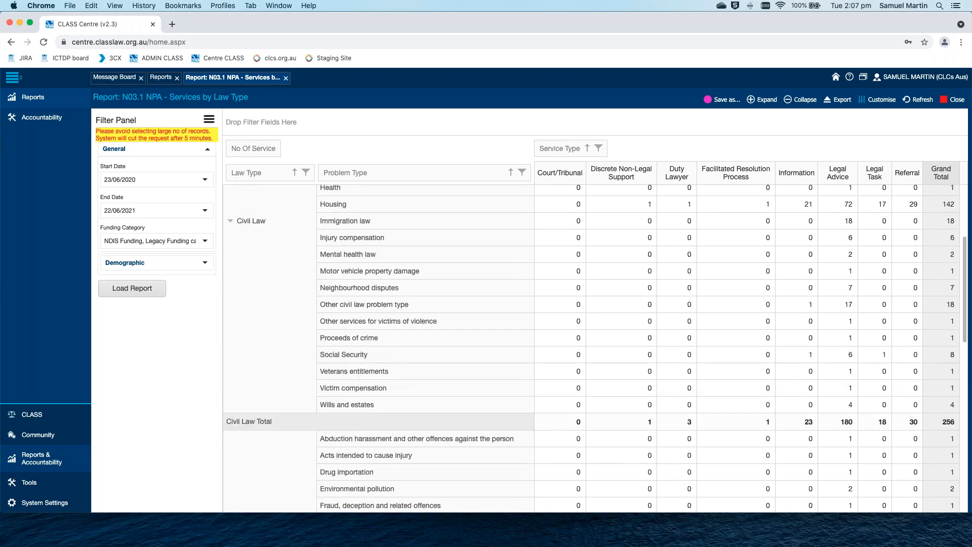
{"action": "scroll", "coordinate": [260, 227], "scroll_direction": "up", "scroll_amount": 5}
{"action": "scroll", "coordinate": [260, 227], "scroll_direction": "down", "scroll_amount": 4}
{"action": "scroll", "coordinate": [298, 258], "scroll_direction": "down", "scroll_amount": 10}
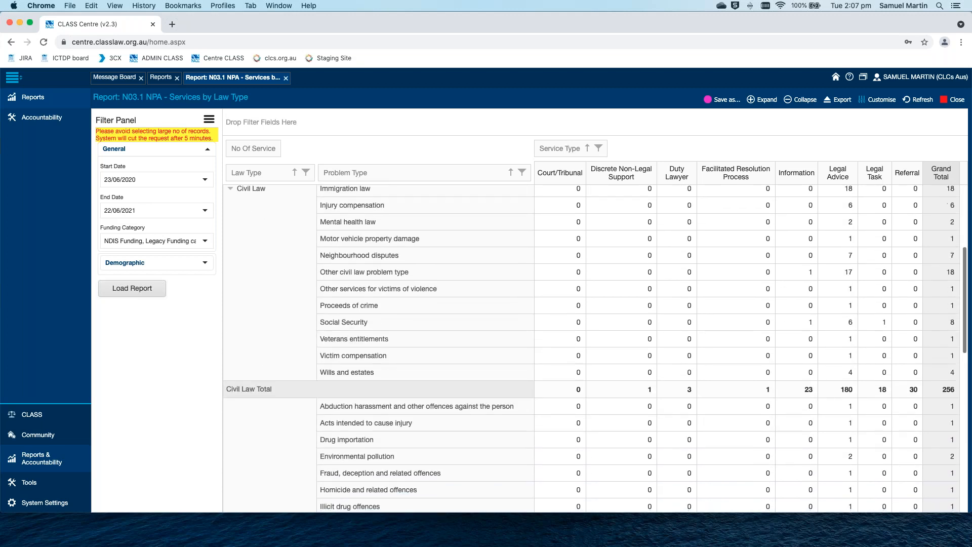
{"action": "scroll", "coordinate": [297, 259], "scroll_direction": "up", "scroll_amount": 5}
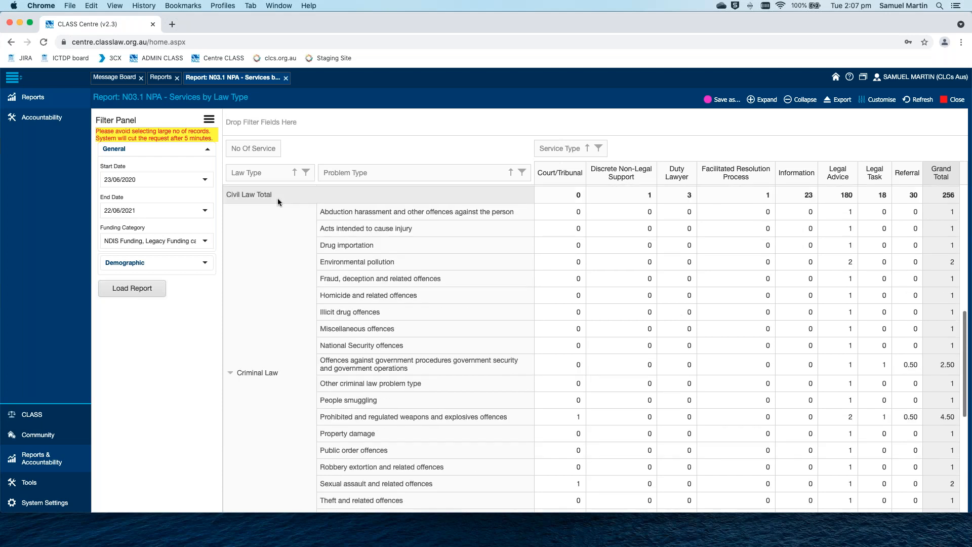
{"action": "scroll", "coordinate": [274, 278], "scroll_direction": "down", "scroll_amount": 8}
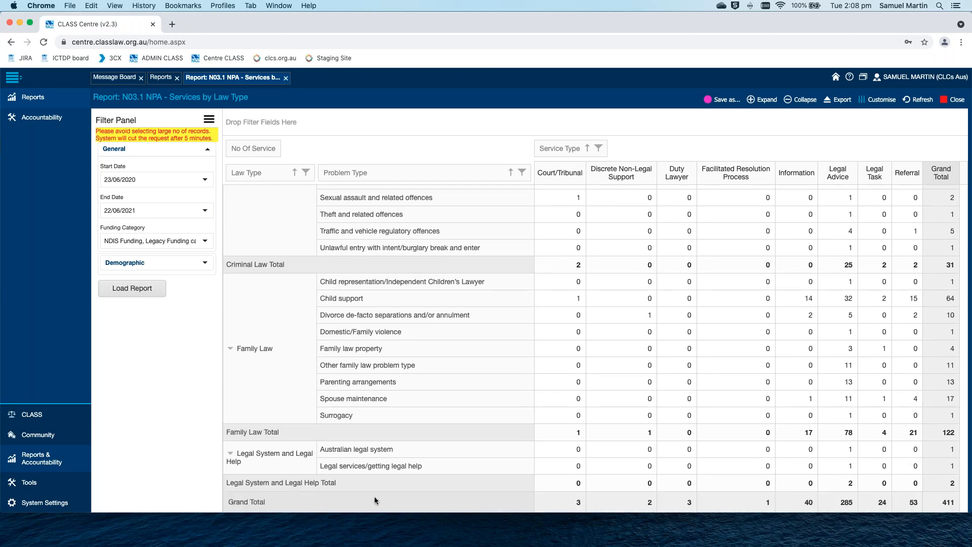
{"action": "scroll", "coordinate": [337, 495], "scroll_direction": "up", "scroll_amount": 10}
{"action": "scroll", "coordinate": [299, 418], "scroll_direction": "down", "scroll_amount": 6}
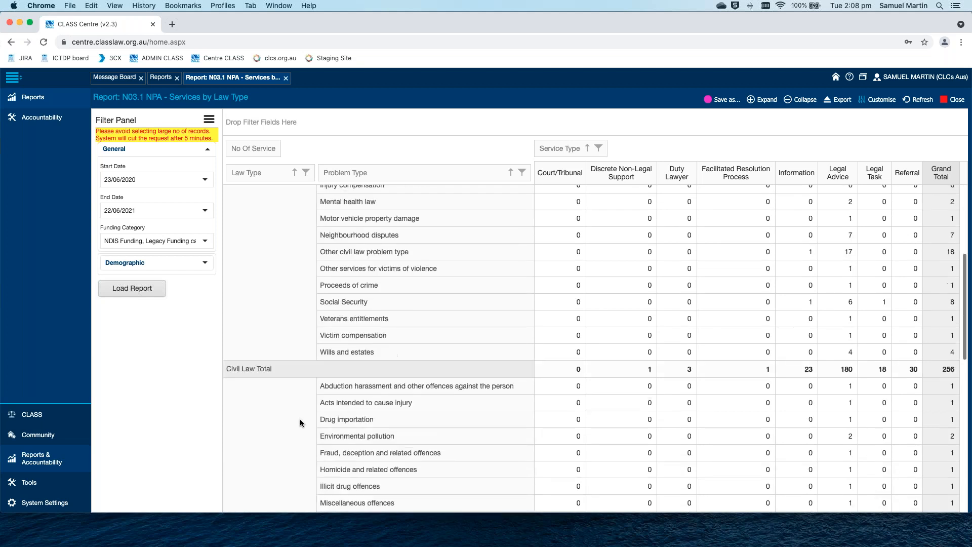
{"action": "scroll", "coordinate": [285, 427], "scroll_direction": "down", "scroll_amount": 8}
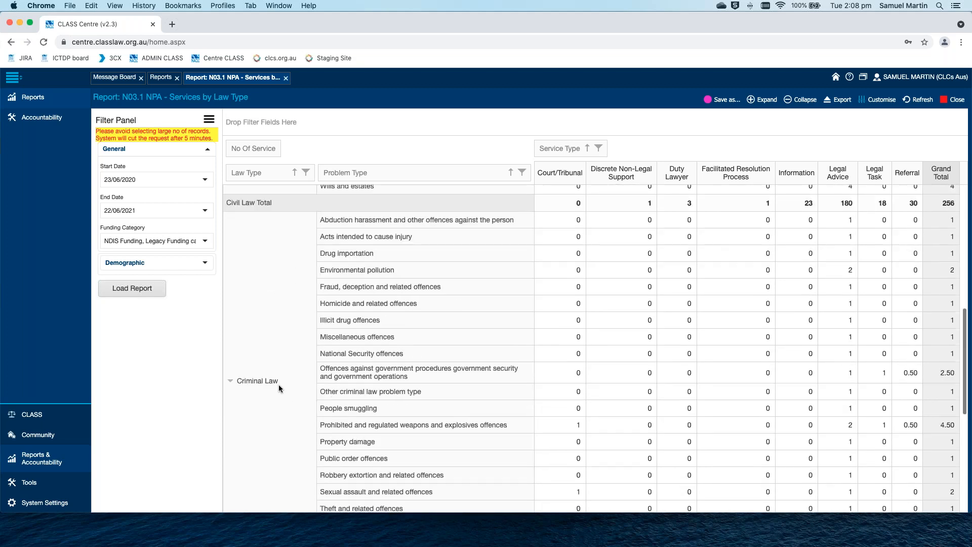
{"action": "scroll", "coordinate": [272, 357], "scroll_direction": "up", "scroll_amount": 10}
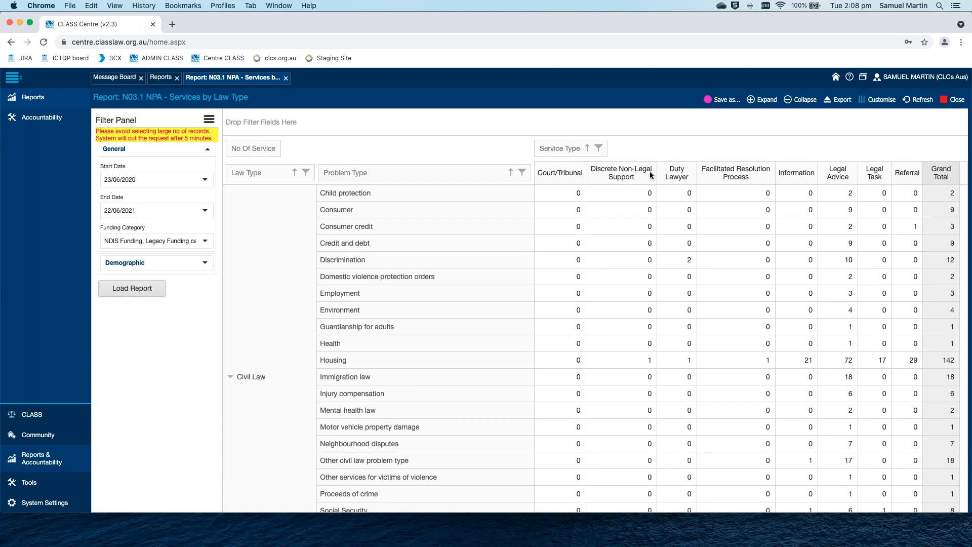
Examine individual service counts in the N03.1 report, including the fractional Referral values under Criminal Law
{"action": "double_click", "coordinate": [851, 193]}
{"action": "scroll", "coordinate": [831, 325], "scroll_direction": "down", "scroll_amount": 10}
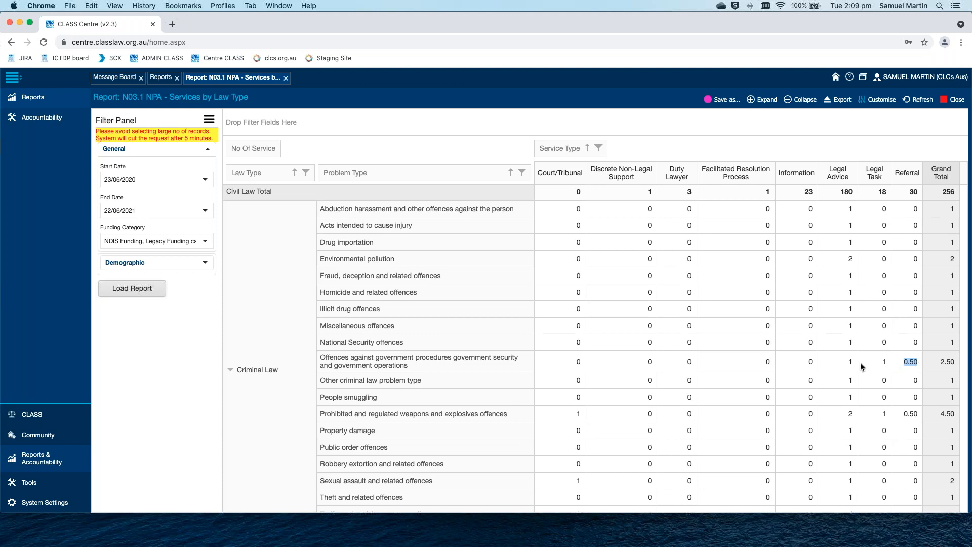
{"action": "scroll", "coordinate": [861, 362], "scroll_direction": "down", "scroll_amount": 5}
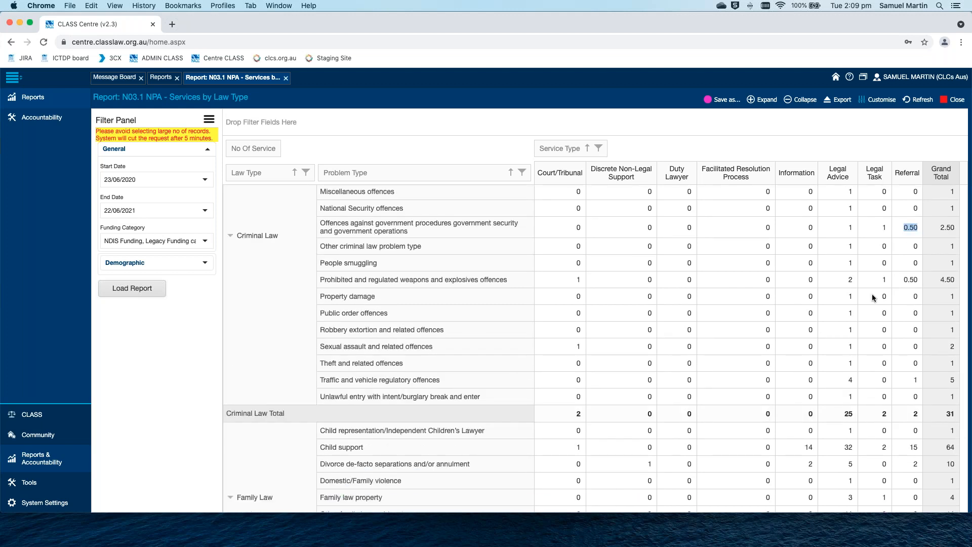
{"action": "scroll", "coordinate": [872, 296], "scroll_direction": "down", "scroll_amount": 3}
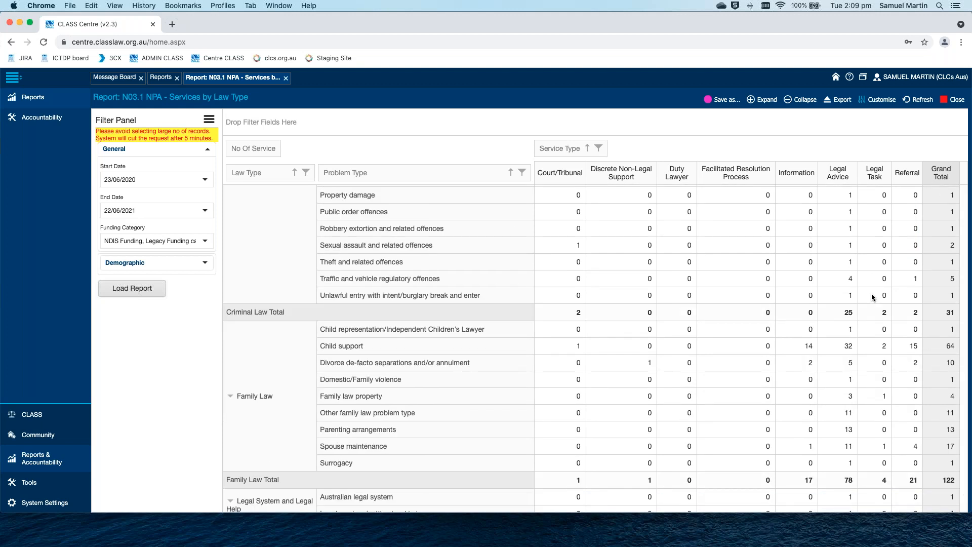
{"action": "scroll", "coordinate": [871, 293], "scroll_direction": "down", "scroll_amount": 2}
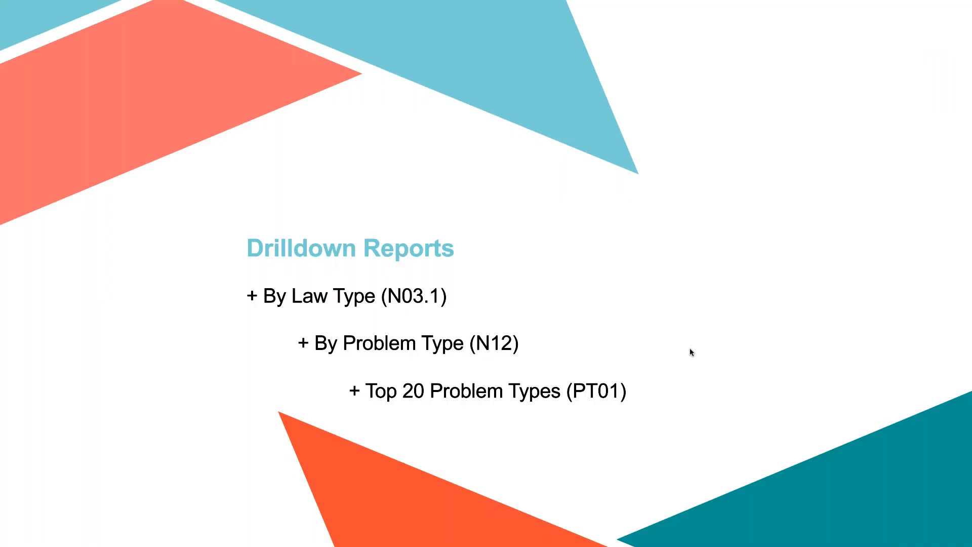
Return to the Reports list, filter the display names by "n12" and open the N12. Number of Problem Types by Law Type report
{"action": "key", "text": "ctrl+Left"}
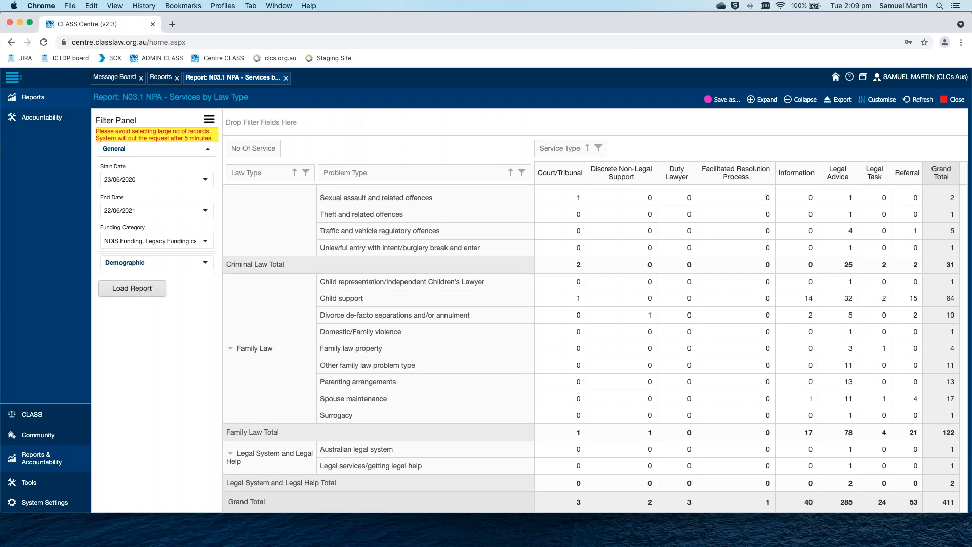
{"action": "left_click", "coordinate": [161, 77]}
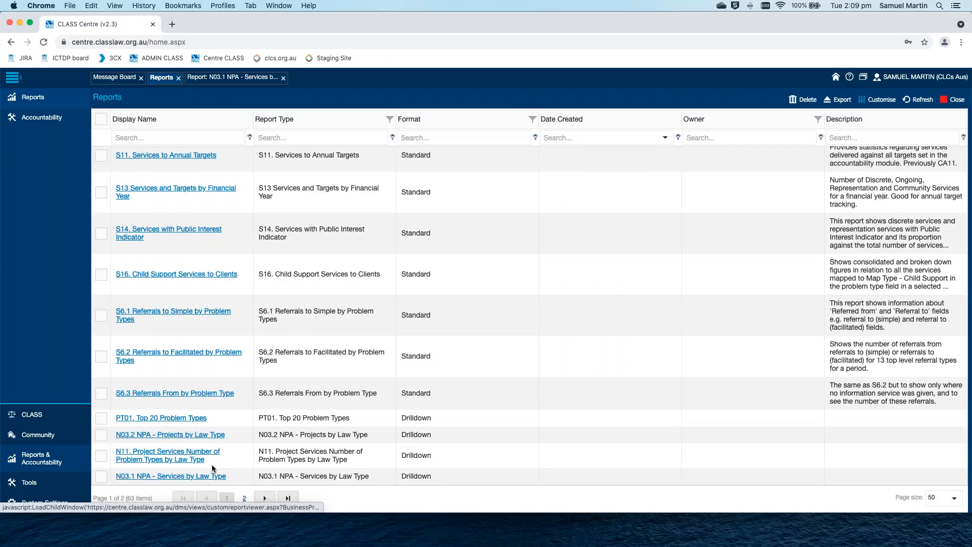
{"action": "scroll", "coordinate": [257, 454], "scroll_direction": "up", "scroll_amount": 8}
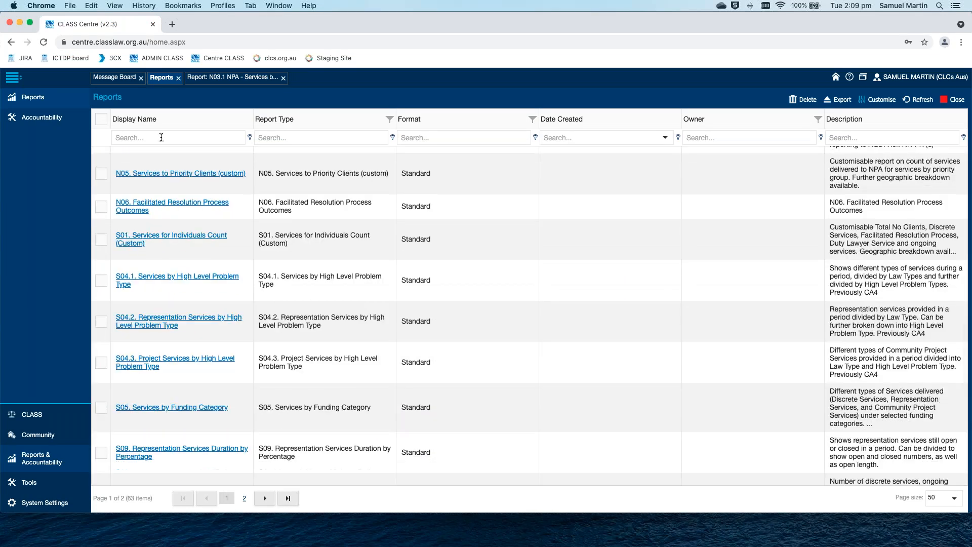
{"action": "left_click", "coordinate": [161, 137]}
{"action": "type", "text": "n12"}
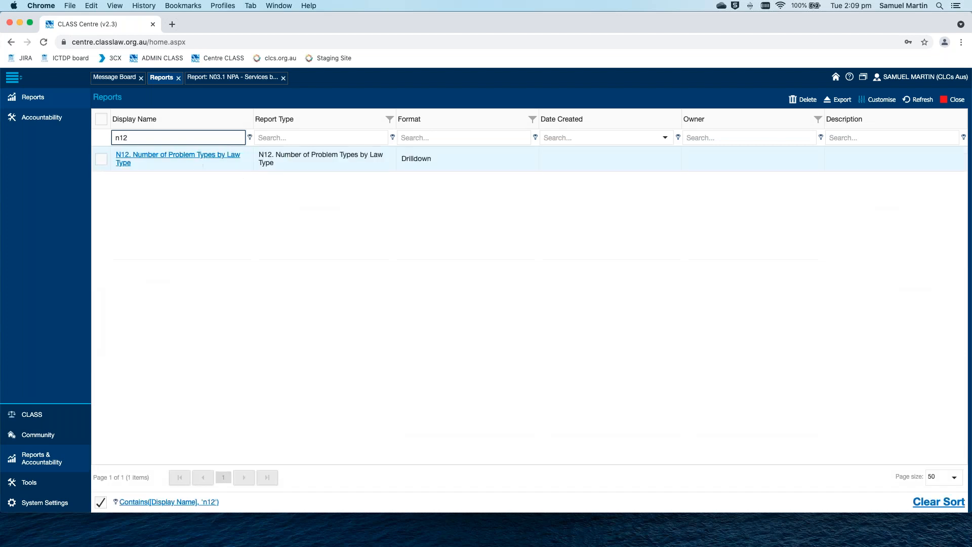
{"action": "left_click", "coordinate": [198, 160]}
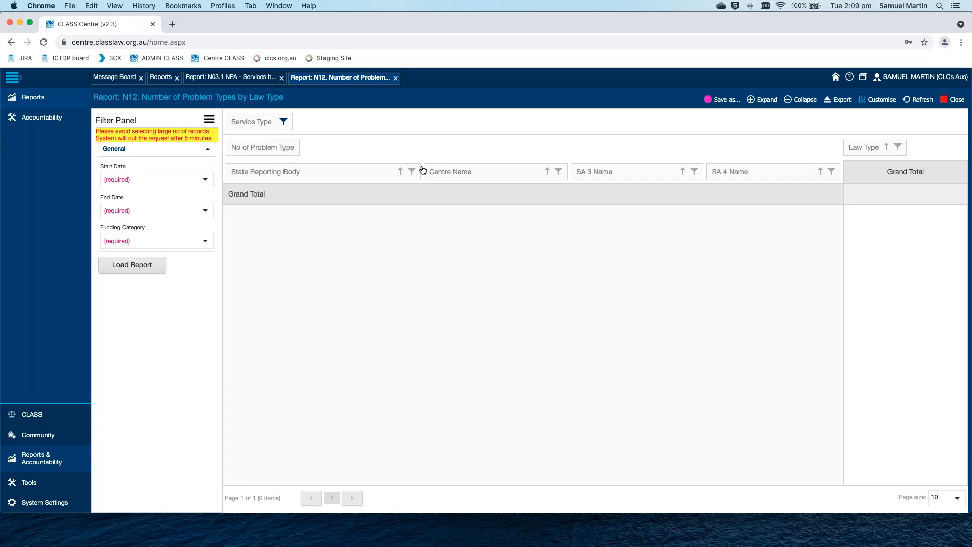
Set the N12 report's start date to 23/06/2020 and its end date to 22/06/2021
{"action": "left_click", "coordinate": [208, 178]}
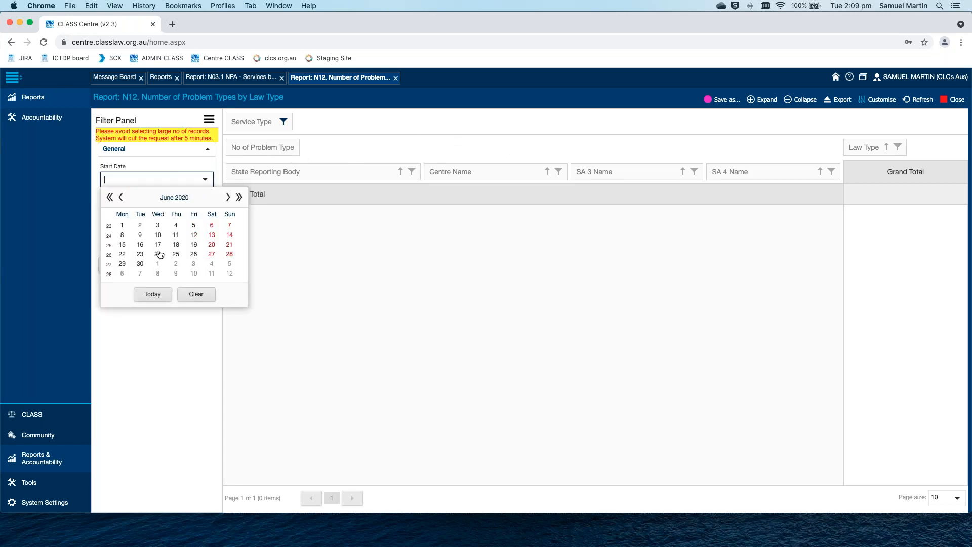
{"action": "left_click", "coordinate": [140, 254]}
{"action": "left_click", "coordinate": [205, 210]}
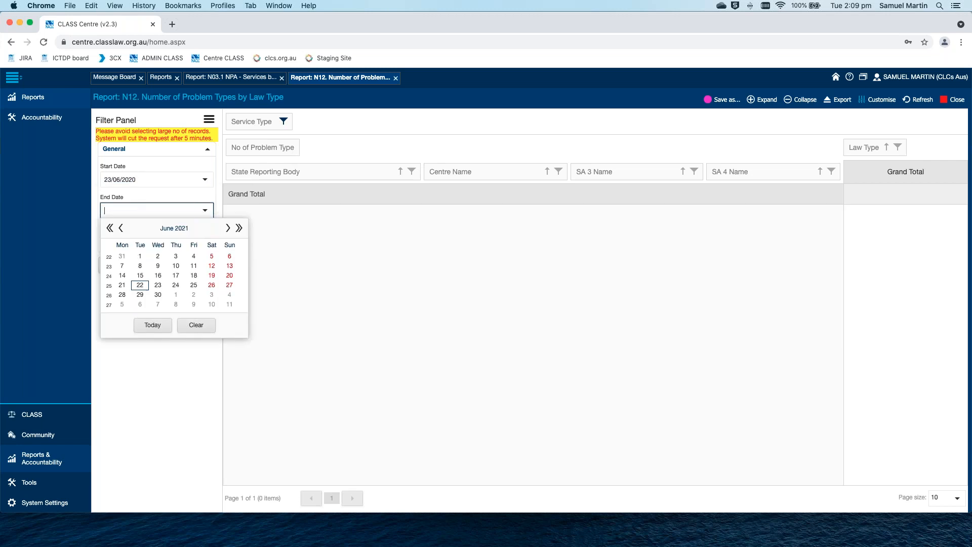
{"action": "left_click", "coordinate": [152, 325]}
Select all funding categories and load the N12 report
{"action": "left_click", "coordinate": [198, 241]}
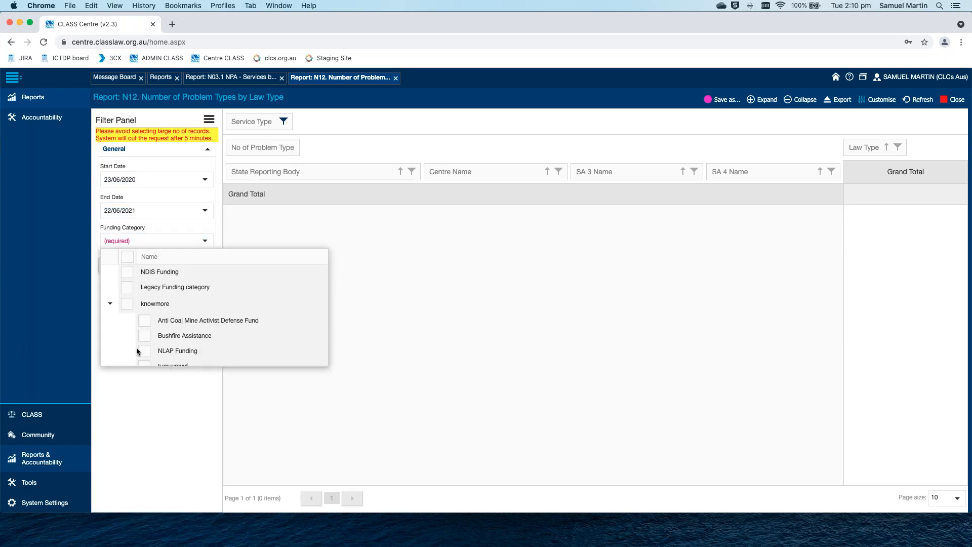
{"action": "left_click", "coordinate": [144, 420]}
{"action": "left_click", "coordinate": [141, 262]}
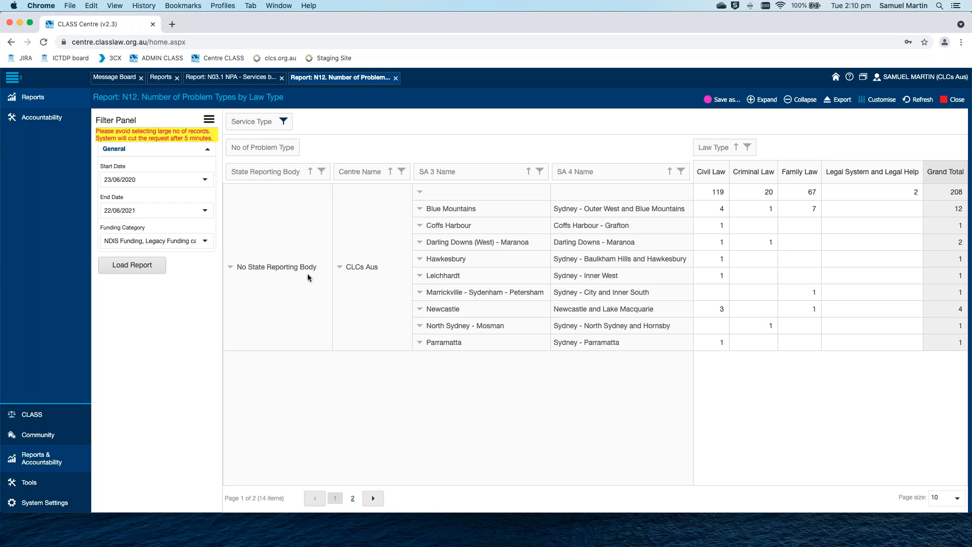
Check the signed-in account's centre and examine the N12 report's problem-type counts by area and law type, including Criminal Law for Blue Mountains
{"action": "left_click", "coordinate": [941, 80]}
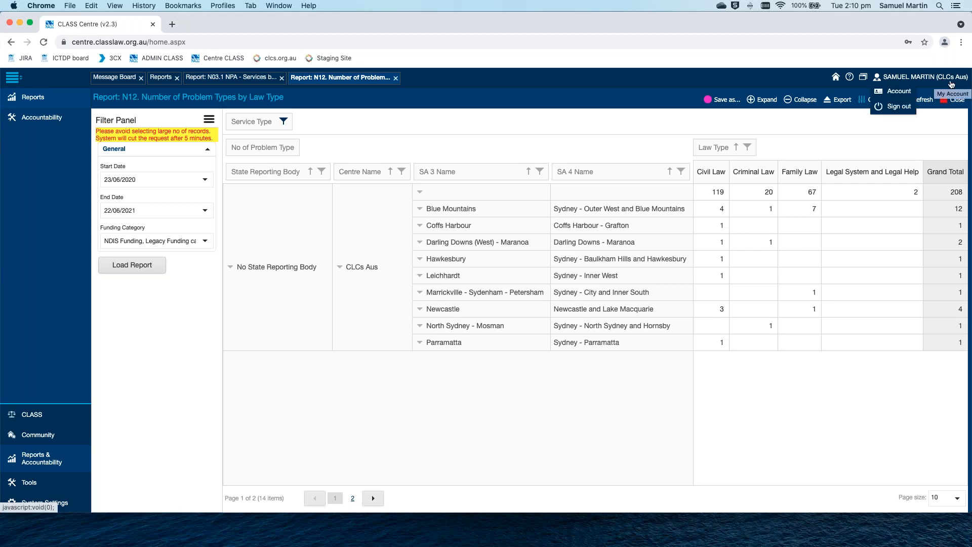
{"action": "left_click", "coordinate": [368, 323]}
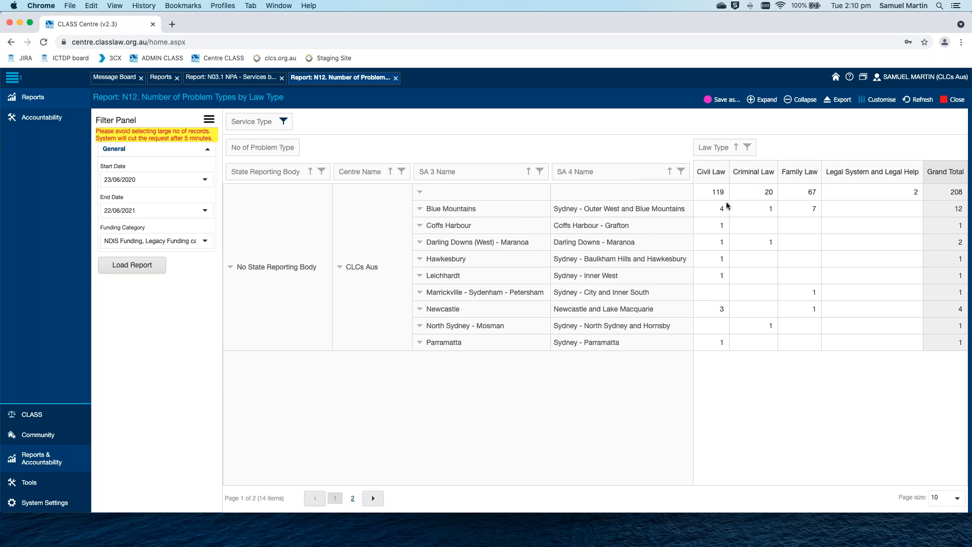
{"action": "double_click", "coordinate": [770, 208]}
Filter the N12 report's Service Type to exclude Information, Referral and Triage, and recheck the filter's selection
{"action": "left_click", "coordinate": [285, 121]}
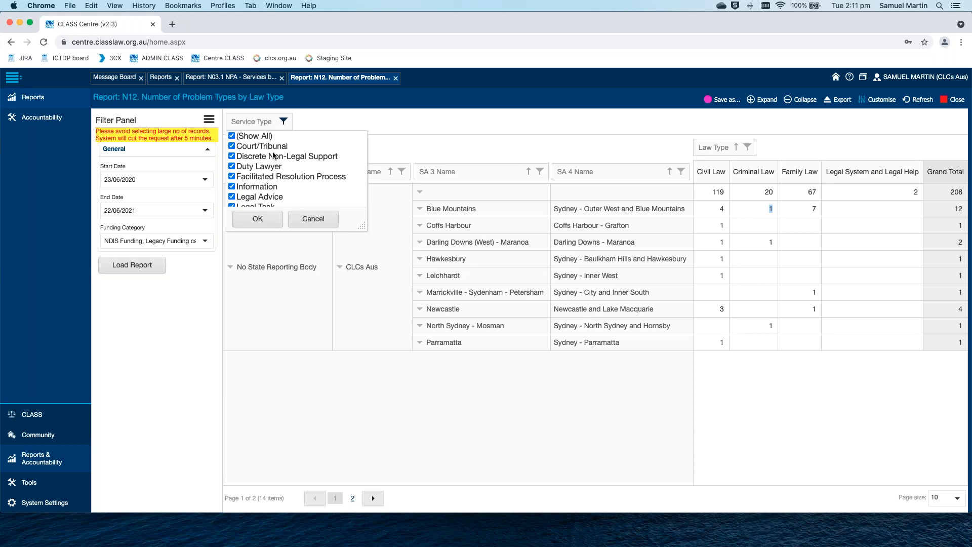
{"action": "scroll", "coordinate": [273, 155], "scroll_direction": "down", "scroll_amount": 3}
{"action": "scroll", "coordinate": [269, 152], "scroll_direction": "up", "scroll_amount": 3}
{"action": "scroll", "coordinate": [259, 151], "scroll_direction": "down", "scroll_amount": 3}
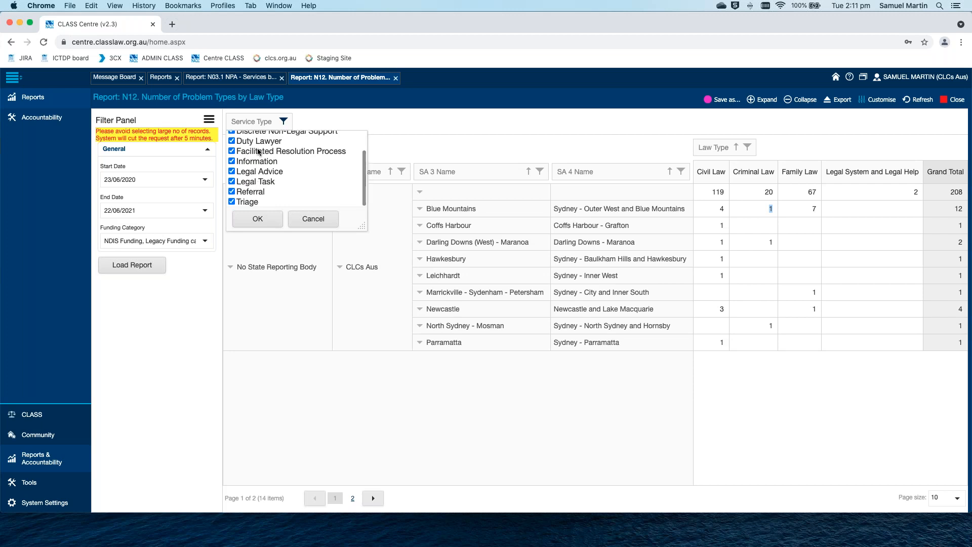
{"action": "scroll", "coordinate": [259, 151], "scroll_direction": "up", "scroll_amount": 3}
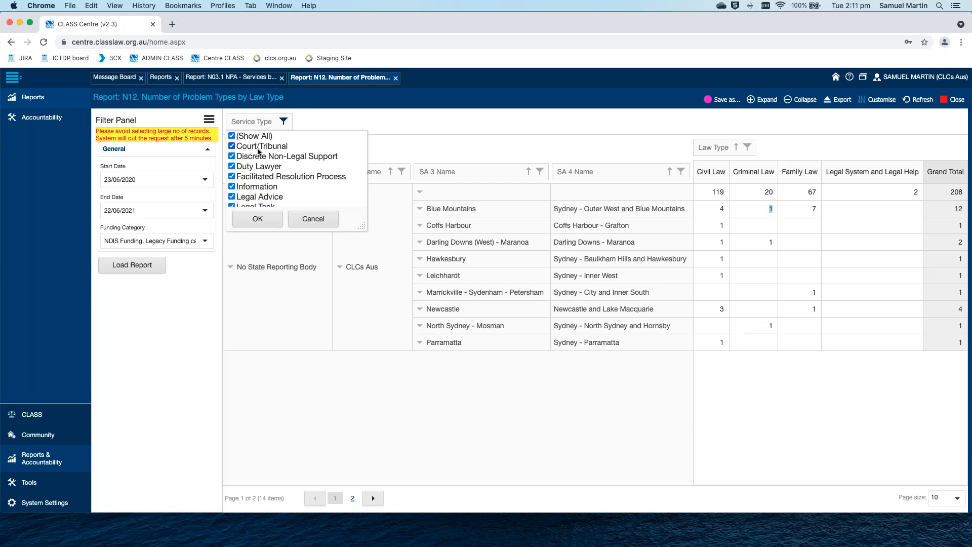
{"action": "left_click", "coordinate": [232, 201]}
{"action": "left_click", "coordinate": [232, 191]}
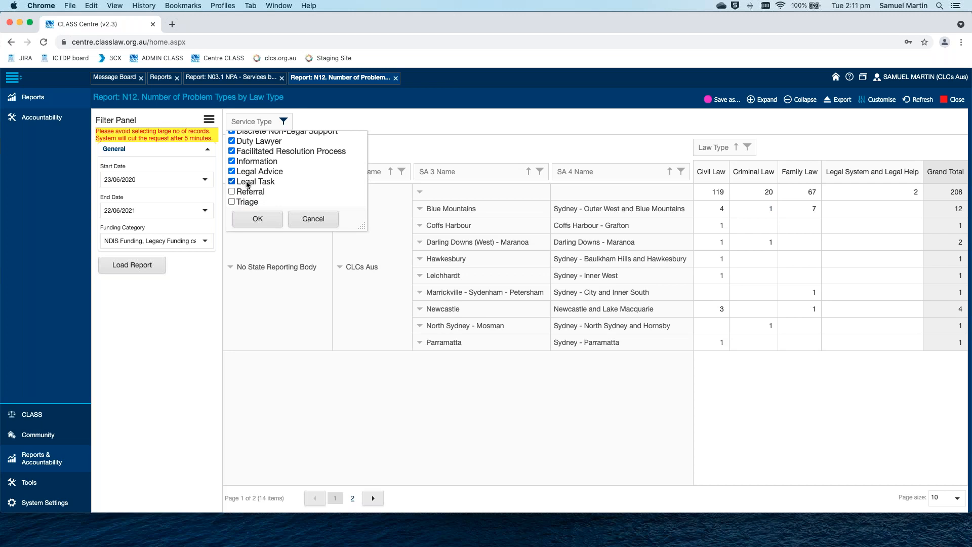
{"action": "left_click", "coordinate": [232, 162]}
{"action": "scroll", "coordinate": [270, 182], "scroll_direction": "up", "scroll_amount": 2}
{"action": "scroll", "coordinate": [270, 181], "scroll_direction": "down", "scroll_amount": 2}
{"action": "scroll", "coordinate": [256, 197], "scroll_direction": "up", "scroll_amount": 2}
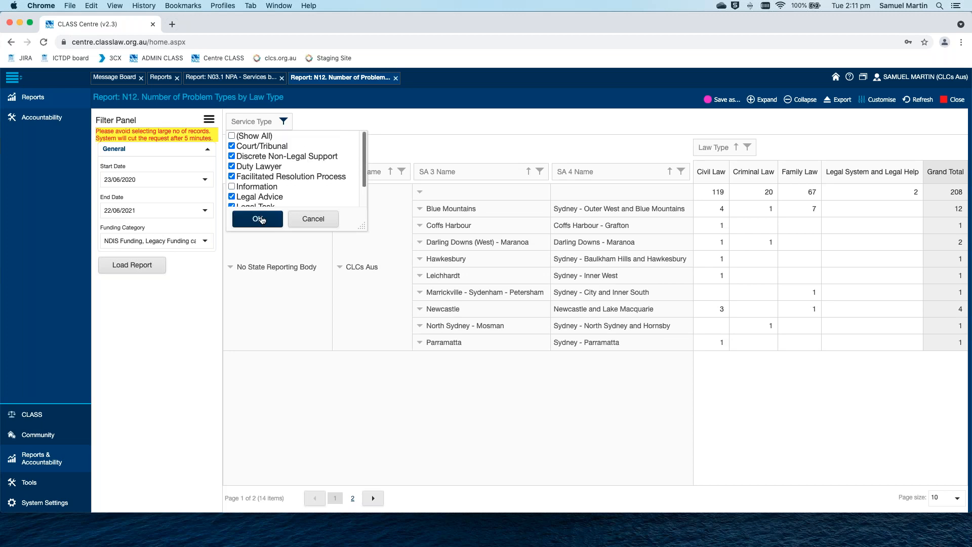
{"action": "left_click", "coordinate": [258, 218]}
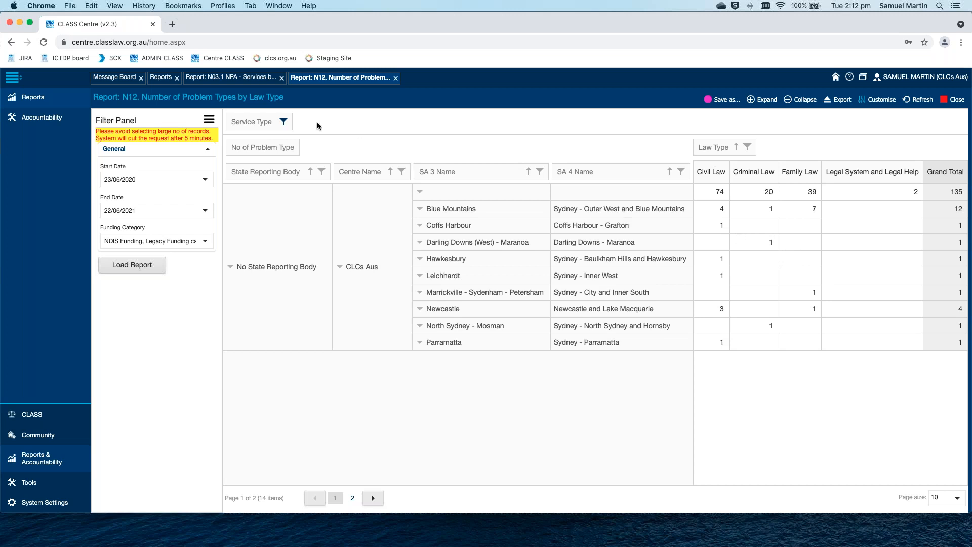
{"action": "left_click", "coordinate": [285, 120]}
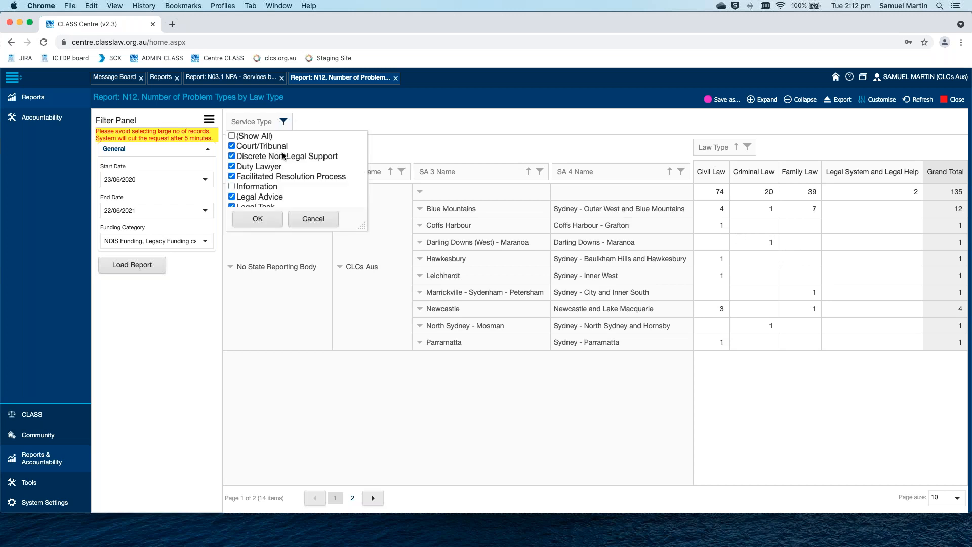
{"action": "left_click", "coordinate": [479, 115]}
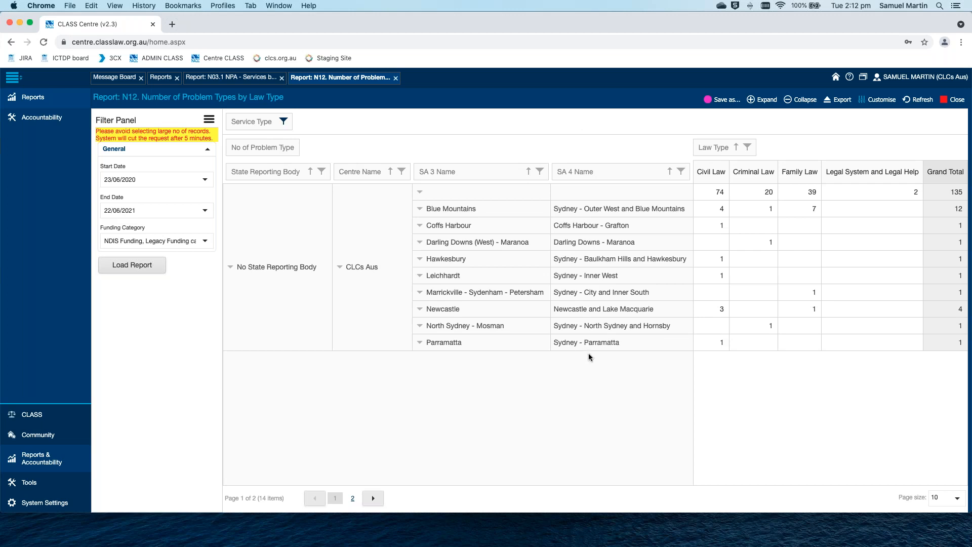
Enlarge the browser window and view the N12 report's pivot grid field list
{"action": "double_click", "coordinate": [601, 24]}
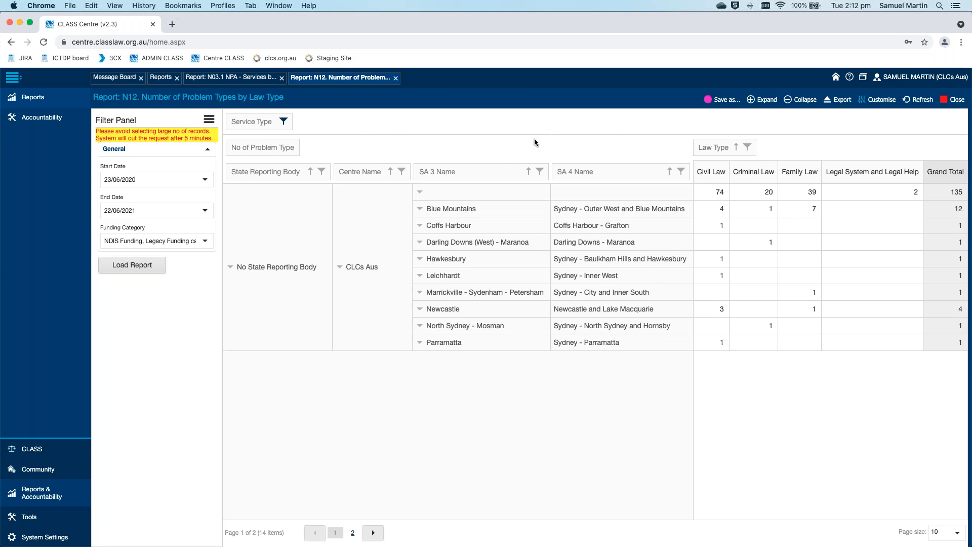
{"action": "right_click", "coordinate": [403, 122]}
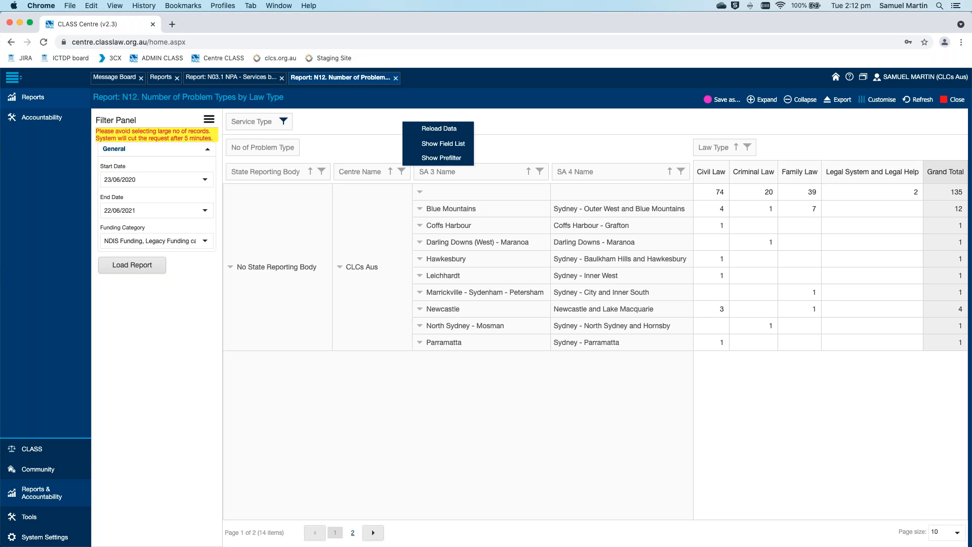
{"action": "left_click", "coordinate": [451, 147]}
{"action": "left_click_drag", "start_coordinate": [183, 147], "coordinate": [525, 109]}
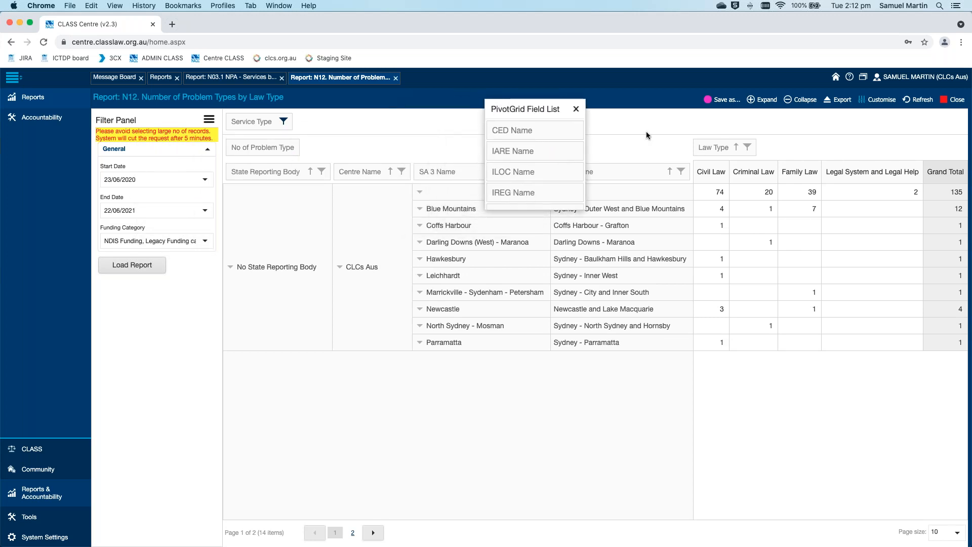
{"action": "left_click", "coordinate": [576, 110]}
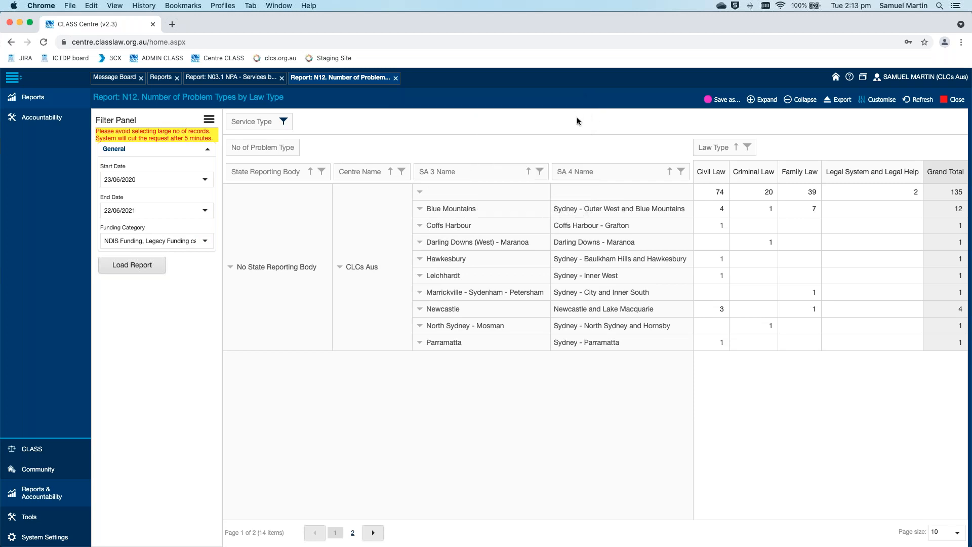
Show the column customisation field list, enlarge it to reveal all fields and move it clear of the row fields
{"action": "left_click", "coordinate": [879, 101]}
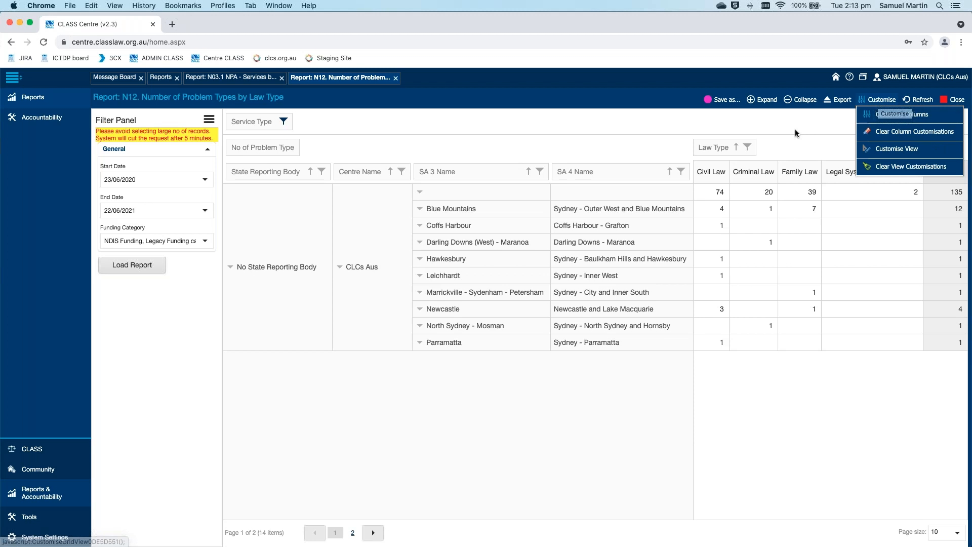
{"action": "left_click", "coordinate": [859, 116]}
{"action": "left_click", "coordinate": [874, 100]}
{"action": "left_click", "coordinate": [887, 114]}
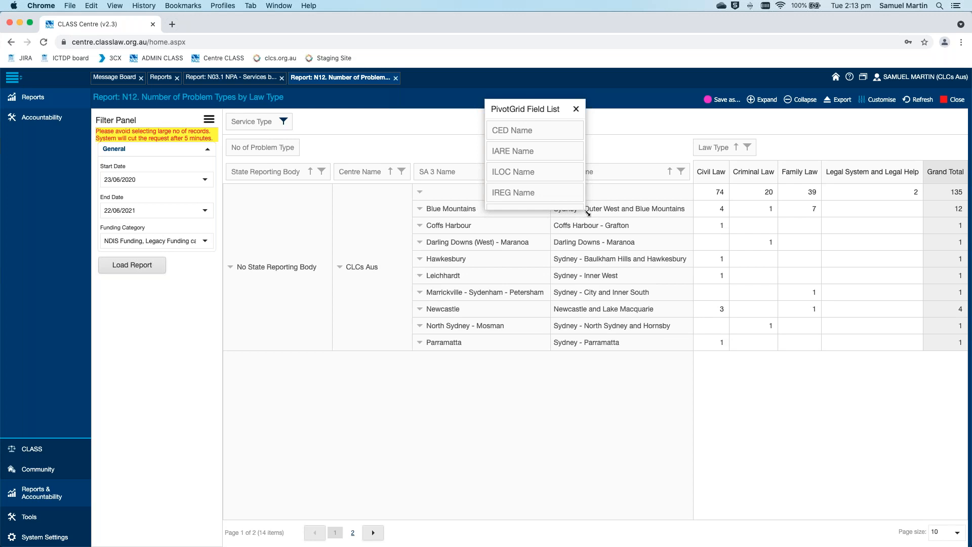
{"action": "left_click_drag", "start_coordinate": [588, 213], "coordinate": [681, 481]}
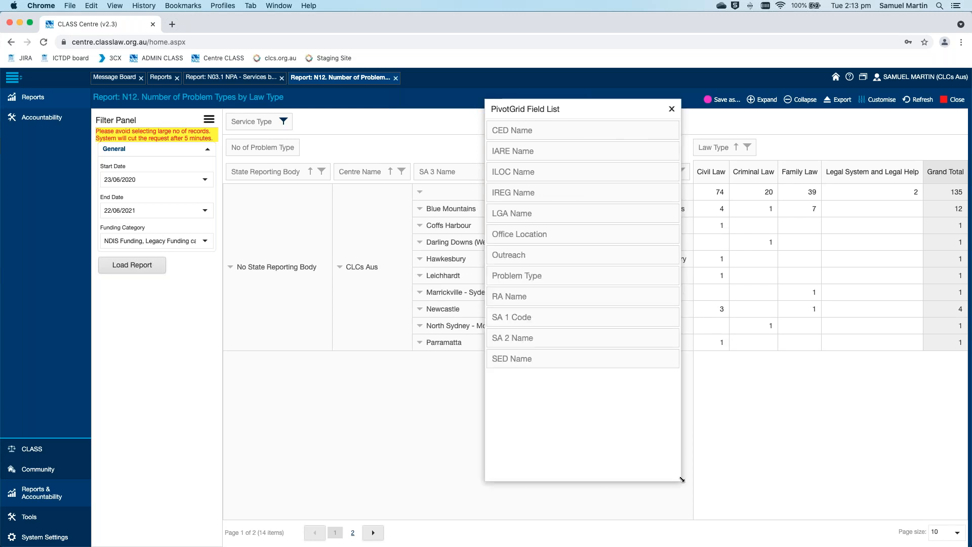
{"action": "left_click_drag", "start_coordinate": [568, 108], "coordinate": [802, 131]}
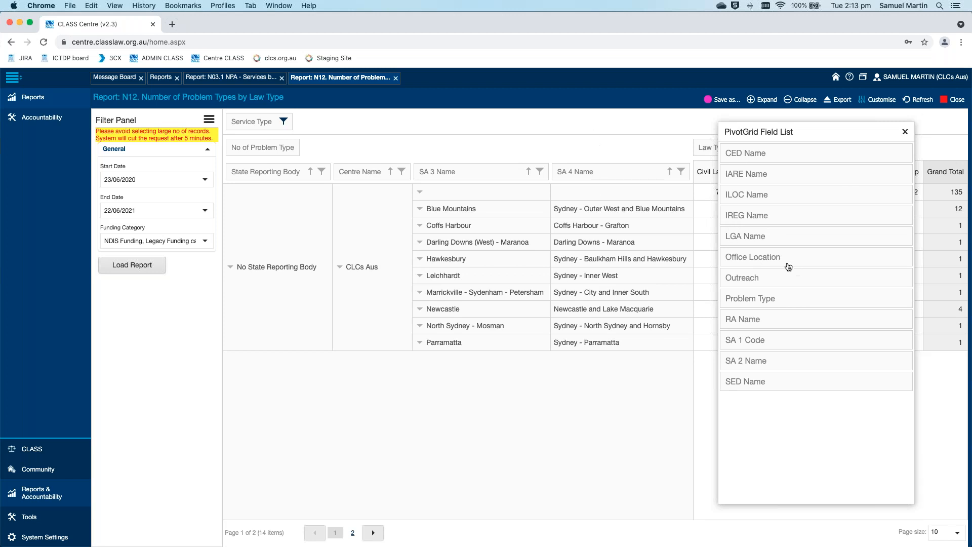
Add Office Location as a row field between Centre Name and SA 3 Name
{"action": "left_click_drag", "start_coordinate": [763, 260], "coordinate": [414, 149]}
{"action": "left_click_drag", "start_coordinate": [414, 149], "coordinate": [415, 149]}
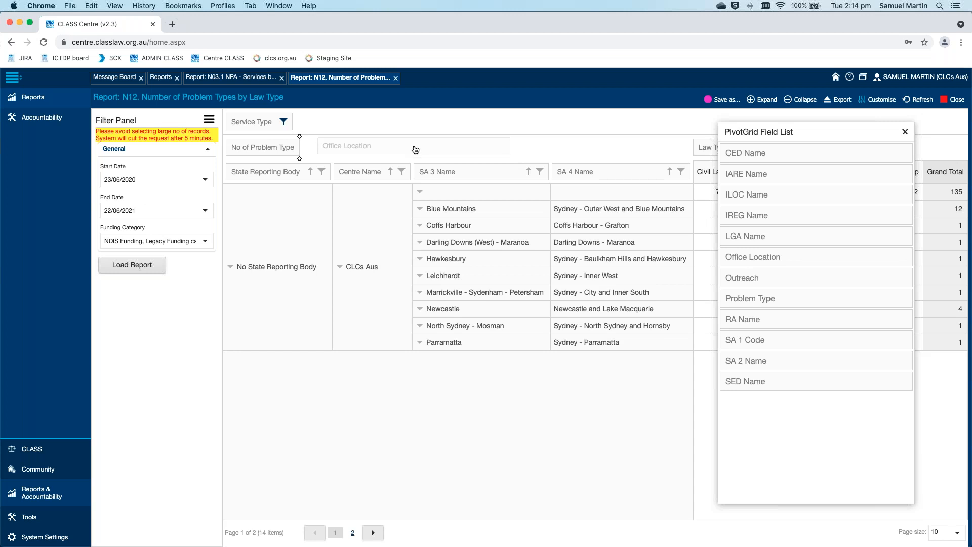
{"action": "left_click_drag", "start_coordinate": [415, 149], "coordinate": [415, 168]}
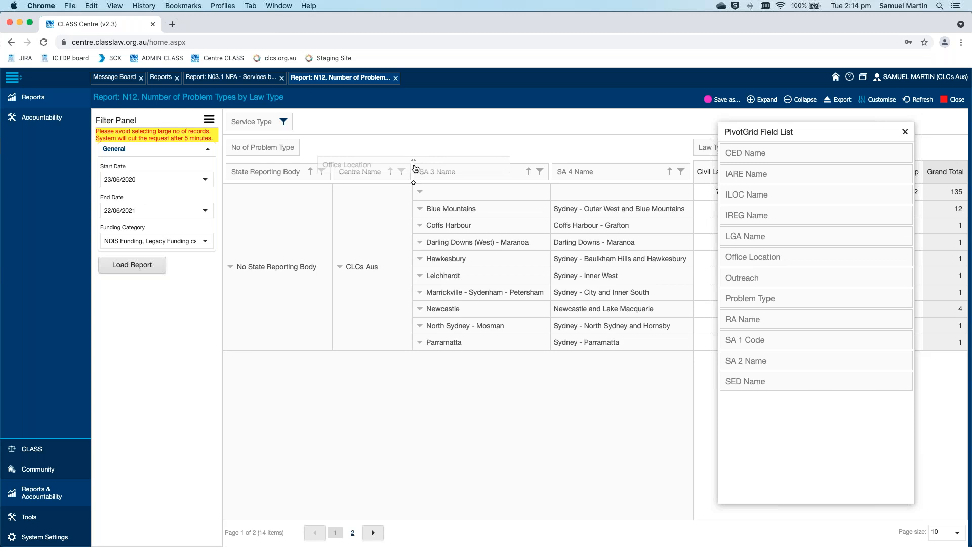
{"action": "left_click_drag", "start_coordinate": [415, 168], "coordinate": [415, 168]}
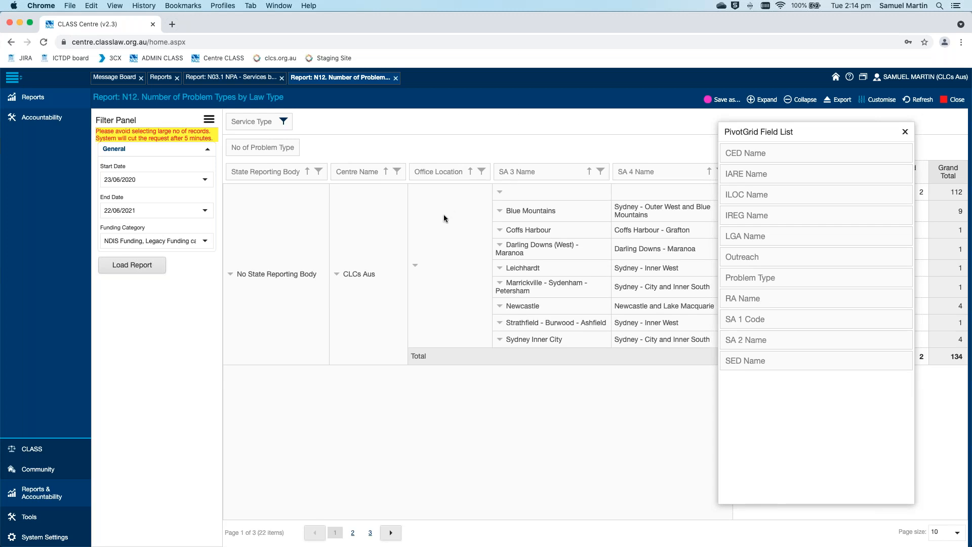
Check the Office Location filter options, and return the Office Location field to the field list
{"action": "left_click", "coordinate": [483, 172]}
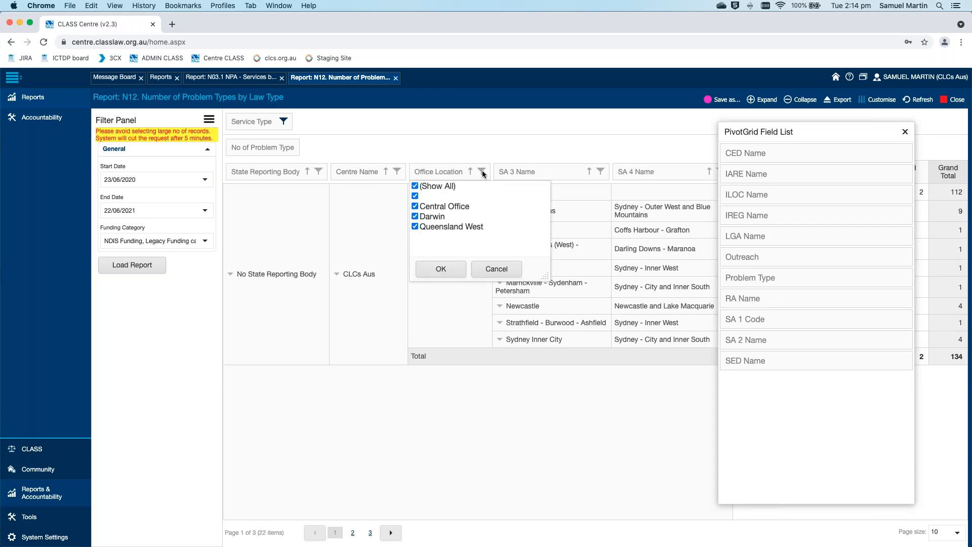
{"action": "left_click", "coordinate": [441, 268]}
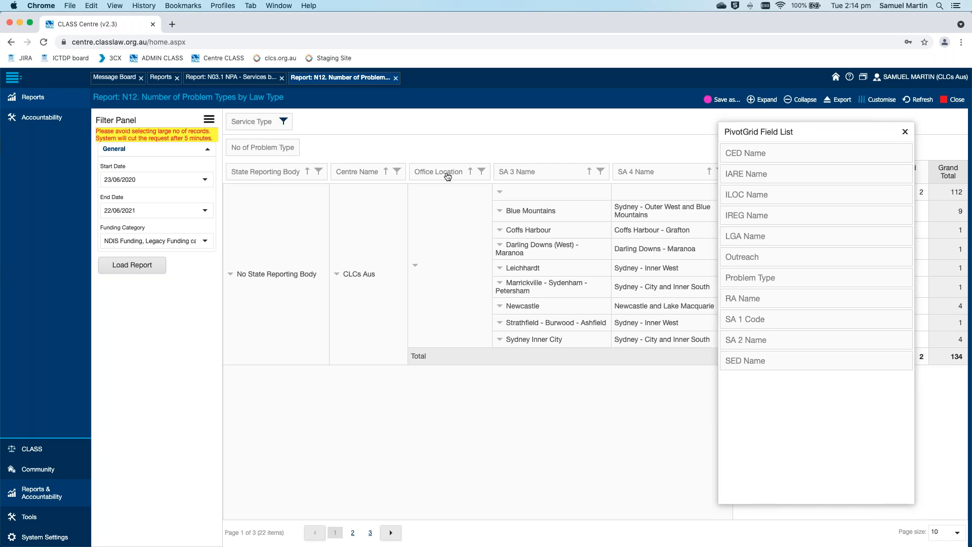
{"action": "mouse_move", "coordinate": [448, 176]}
{"action": "left_mouse_down"}
{"action": "mouse_move", "coordinate": [450, 163]}
{"action": "mouse_move", "coordinate": [829, 209]}
{"action": "mouse_move", "coordinate": [822, 260]}
{"action": "mouse_move", "coordinate": [822, 223]}
{"action": "left_mouse_up"}
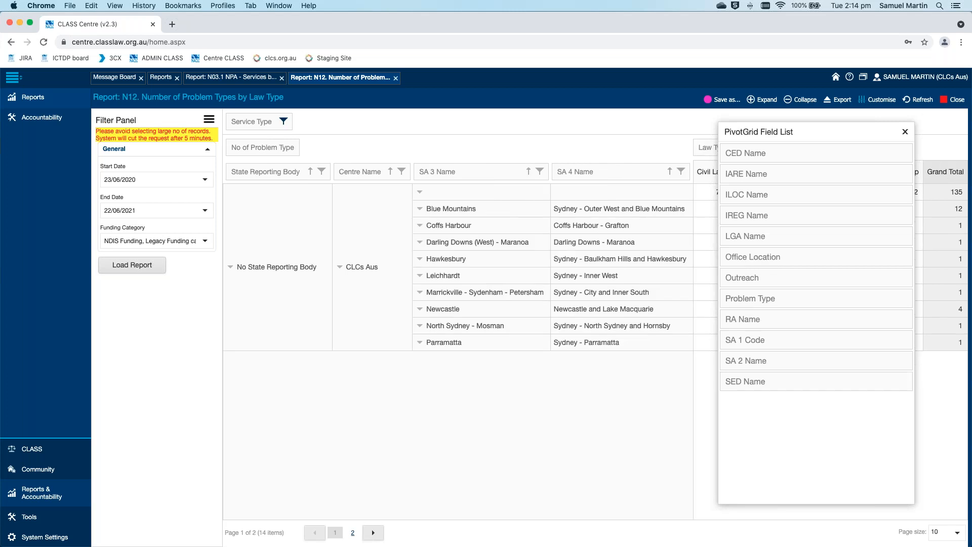
Add LGA Name as a row field between Centre Name and SA 3 Name, and close the field list
{"action": "mouse_move", "coordinate": [777, 239]}
{"action": "left_mouse_down"}
{"action": "mouse_move", "coordinate": [616, 224]}
{"action": "mouse_move", "coordinate": [419, 175]}
{"action": "left_mouse_up"}
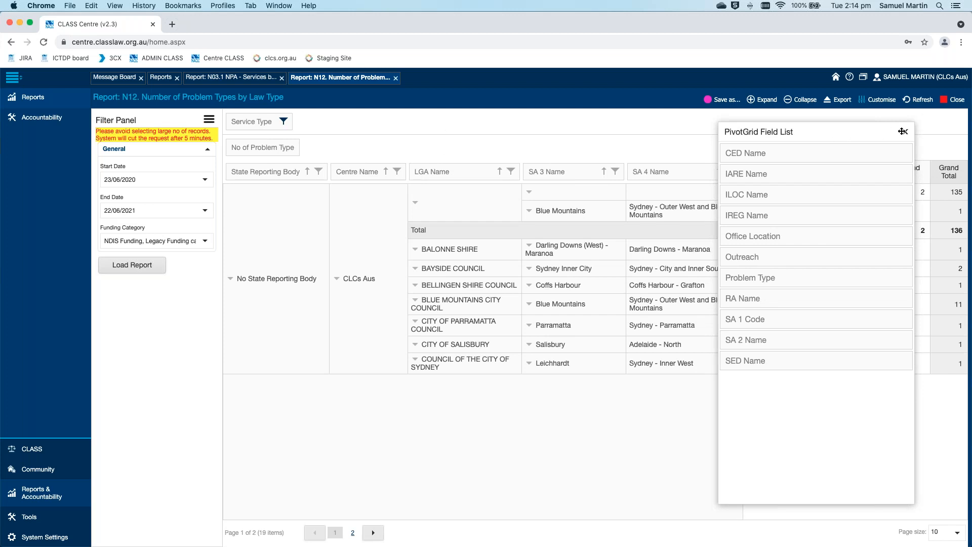
{"action": "left_click_drag", "start_coordinate": [863, 133], "coordinate": [516, 124]}
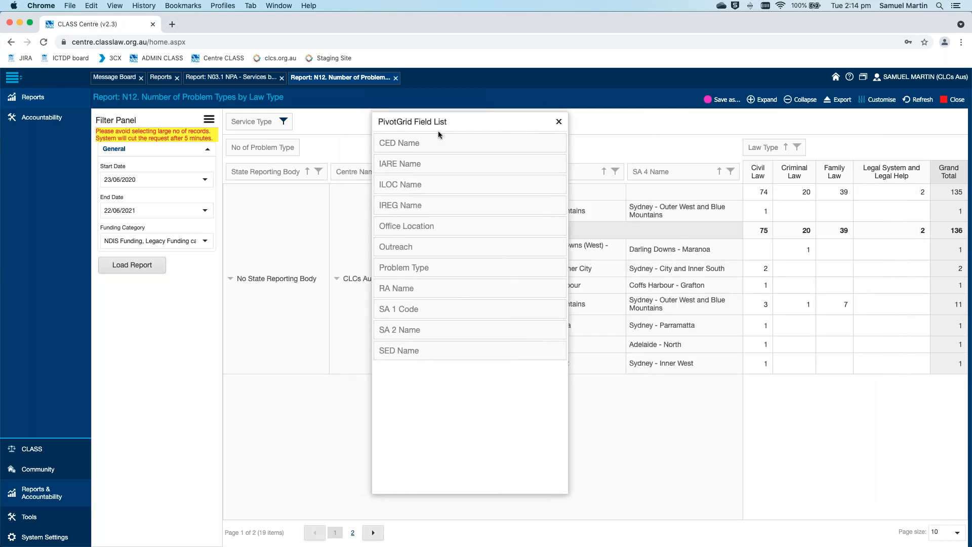
{"action": "left_click", "coordinate": [560, 122]}
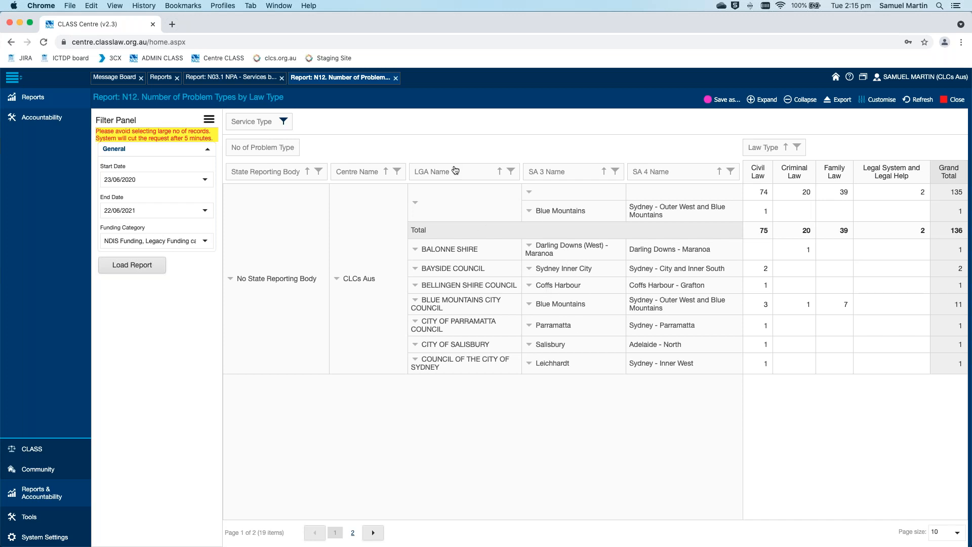
{"action": "left_click_drag", "start_coordinate": [452, 174], "coordinate": [730, 175]}
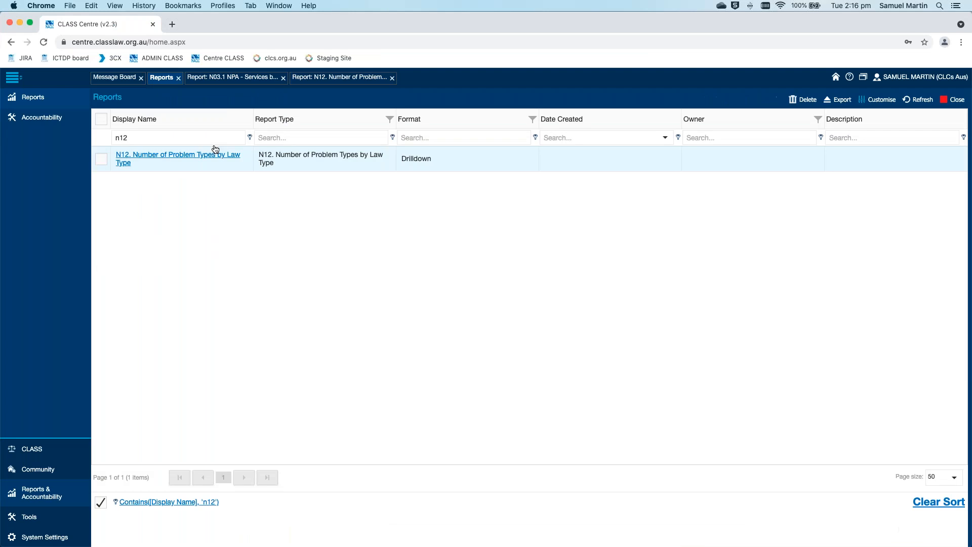
Clear the display name filter in the Reports list and open the PT01. Top 20 Problem Types report
{"action": "left_click", "coordinate": [169, 140]}
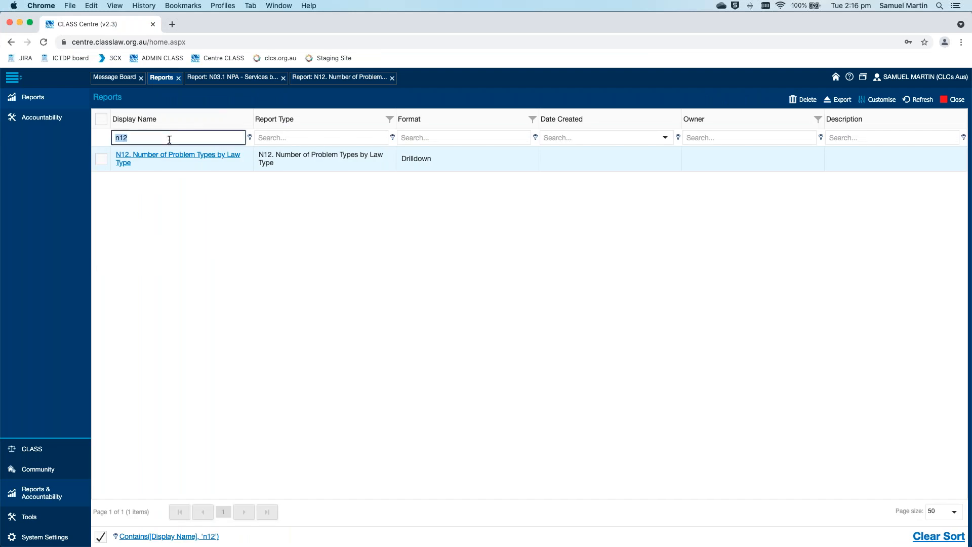
{"action": "key", "text": "BackSpace"}
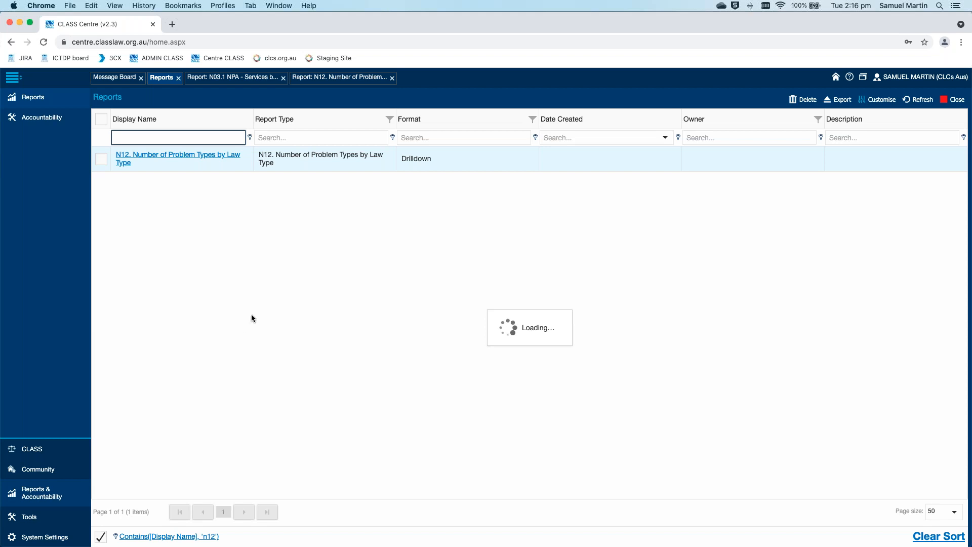
{"action": "scroll", "coordinate": [241, 345], "scroll_direction": "down", "scroll_amount": 10}
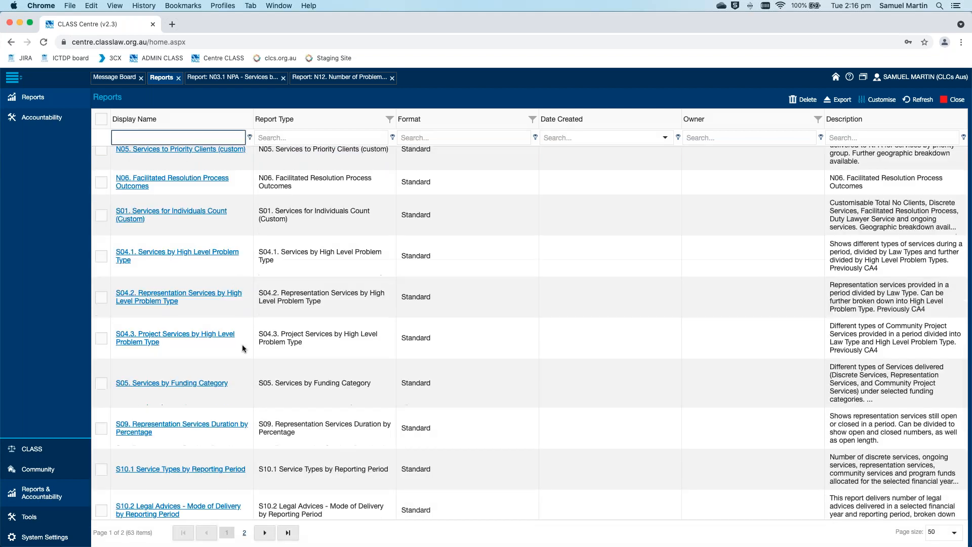
{"action": "left_click", "coordinate": [193, 452]}
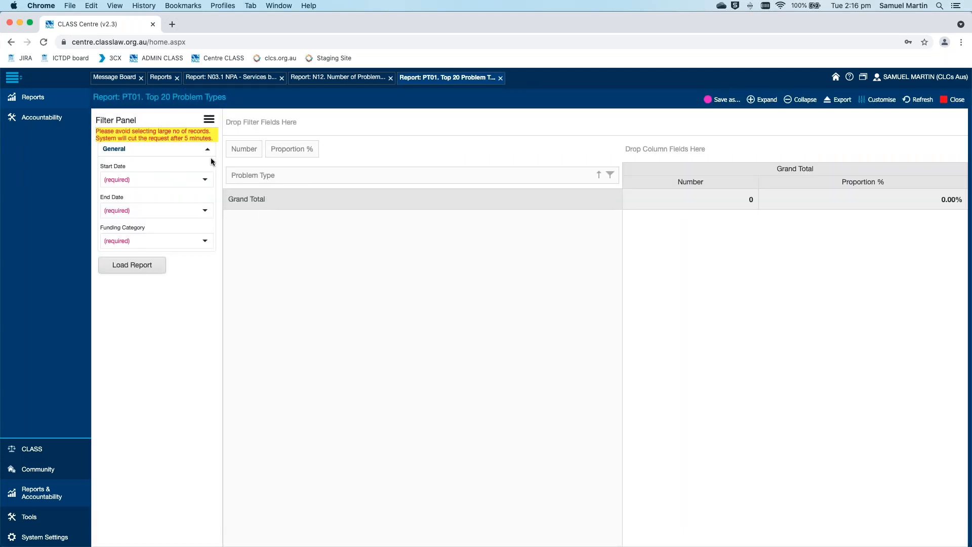
Set the PT01 report's start date to 23/06/2020 and its end date to 22/06/2021
{"action": "left_click", "coordinate": [205, 180]}
{"action": "left_click", "coordinate": [109, 198]}
{"action": "left_click", "coordinate": [140, 254]}
{"action": "left_click", "coordinate": [205, 210]}
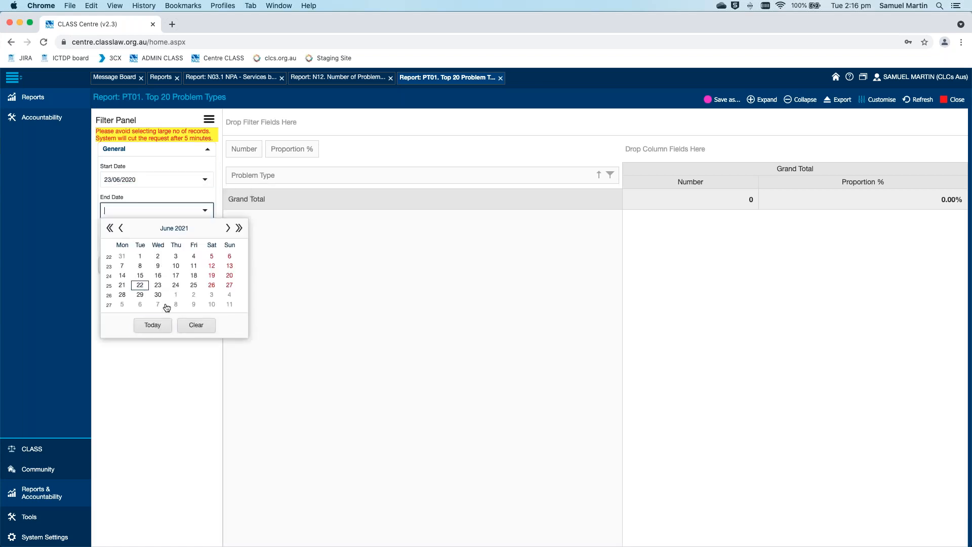
{"action": "left_click", "coordinate": [152, 325]}
Load the PT01 report for all funding categories and review its problem types through to the grand total
{"action": "left_click", "coordinate": [205, 241]}
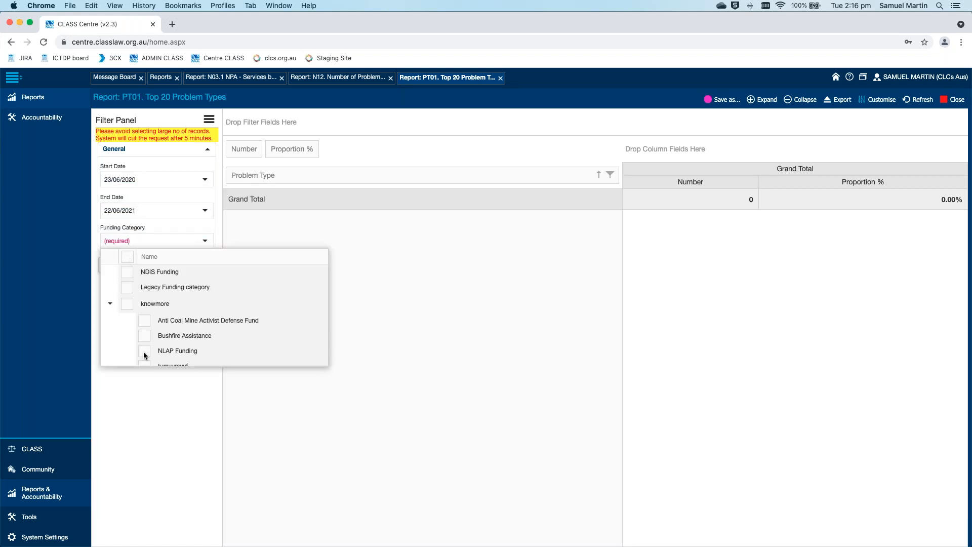
{"action": "left_click", "coordinate": [141, 424]}
{"action": "left_click", "coordinate": [127, 262]}
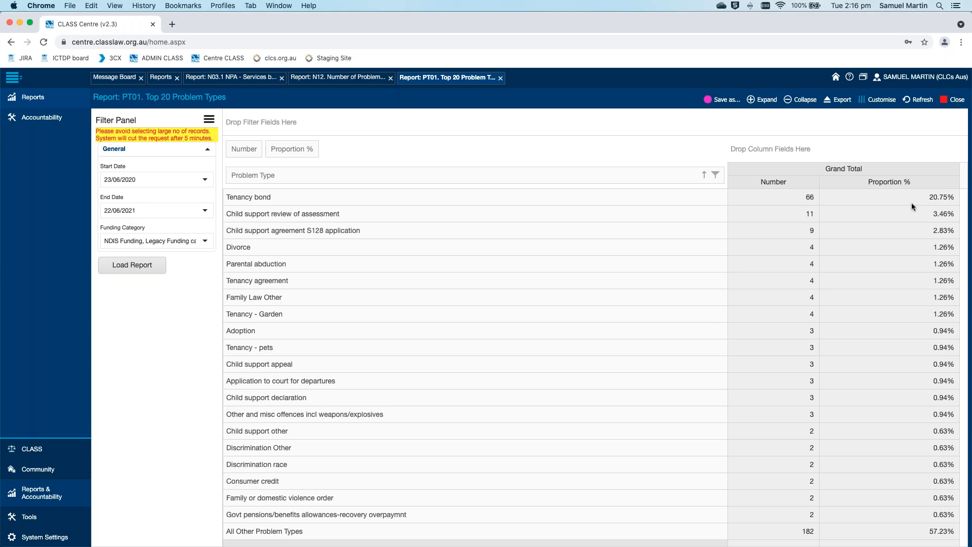
{"action": "scroll", "coordinate": [913, 206], "scroll_direction": "down", "scroll_amount": 1}
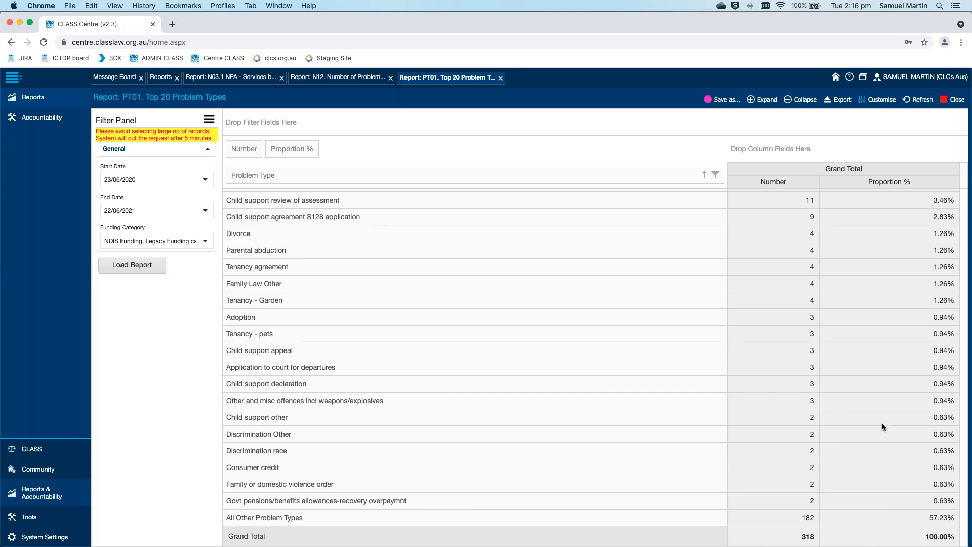
{"action": "scroll", "coordinate": [883, 424], "scroll_direction": "up", "scroll_amount": 1}
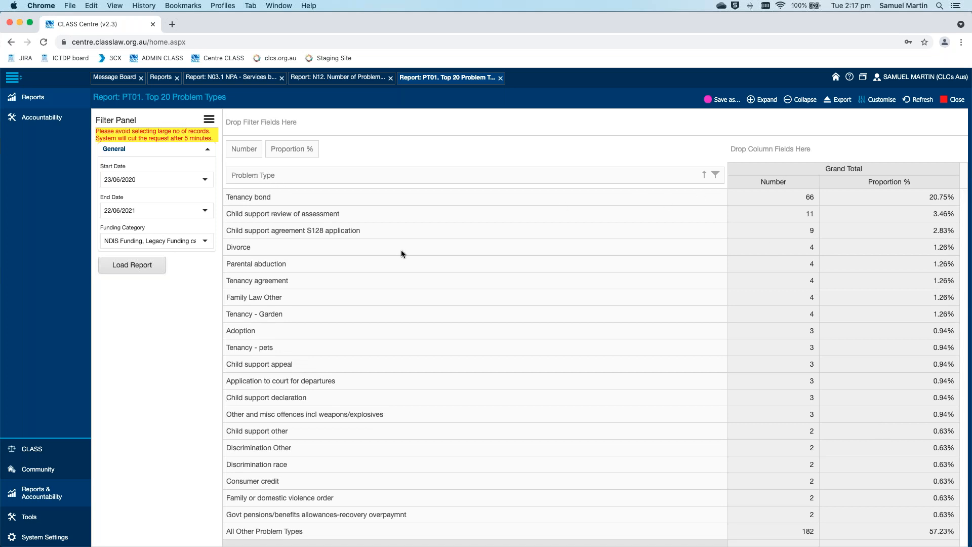
In the N03.1 NPA - Services by Law Type report, move Problem Type ahead of Law Type and review the regrouped rows
{"action": "scroll", "coordinate": [401, 250], "scroll_direction": "down", "scroll_amount": 1}
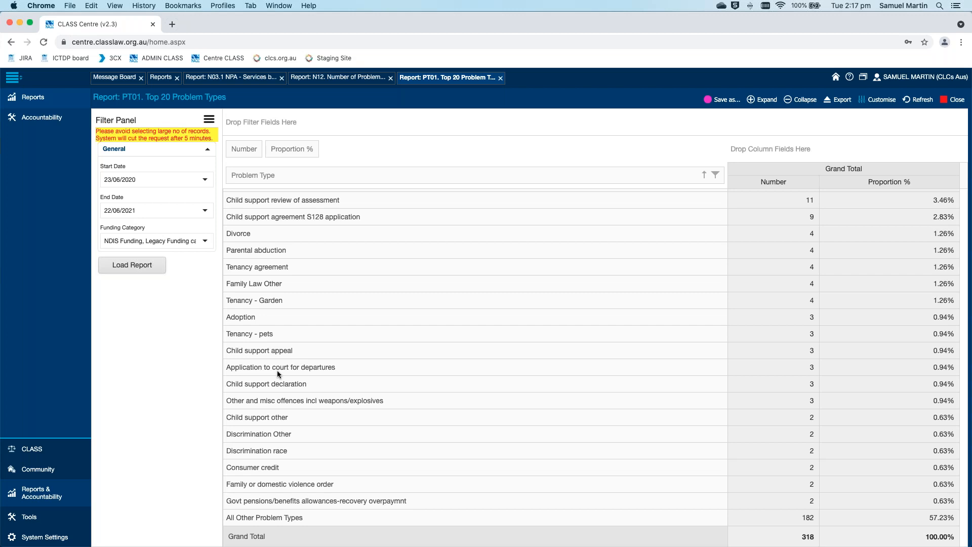
{"action": "scroll", "coordinate": [278, 370], "scroll_direction": "up", "scroll_amount": 1}
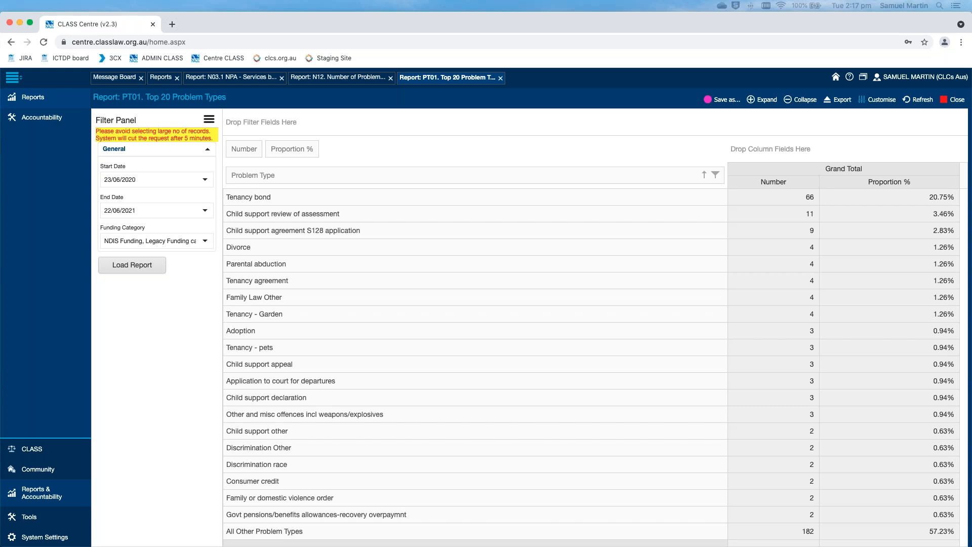
{"action": "left_click", "coordinate": [216, 77]}
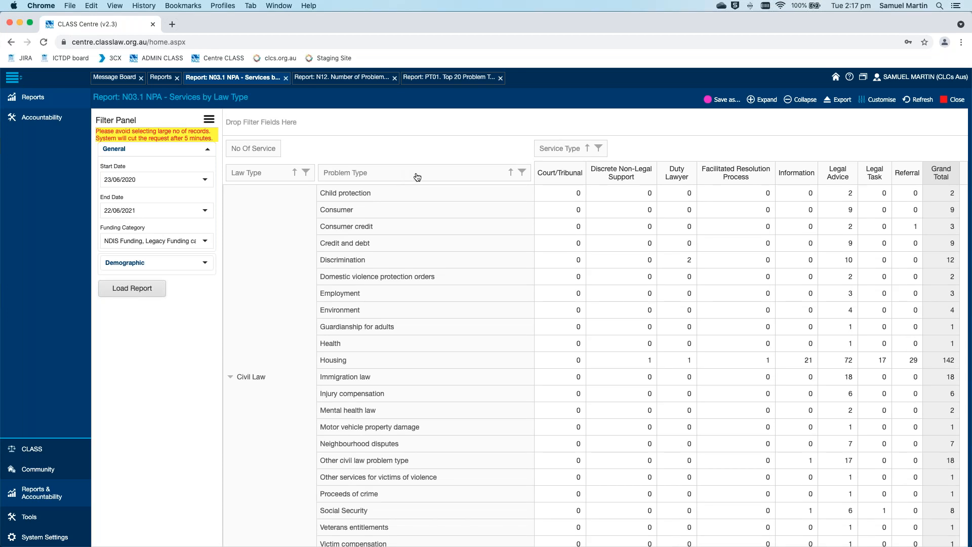
{"action": "left_click_drag", "start_coordinate": [399, 177], "coordinate": [234, 172]}
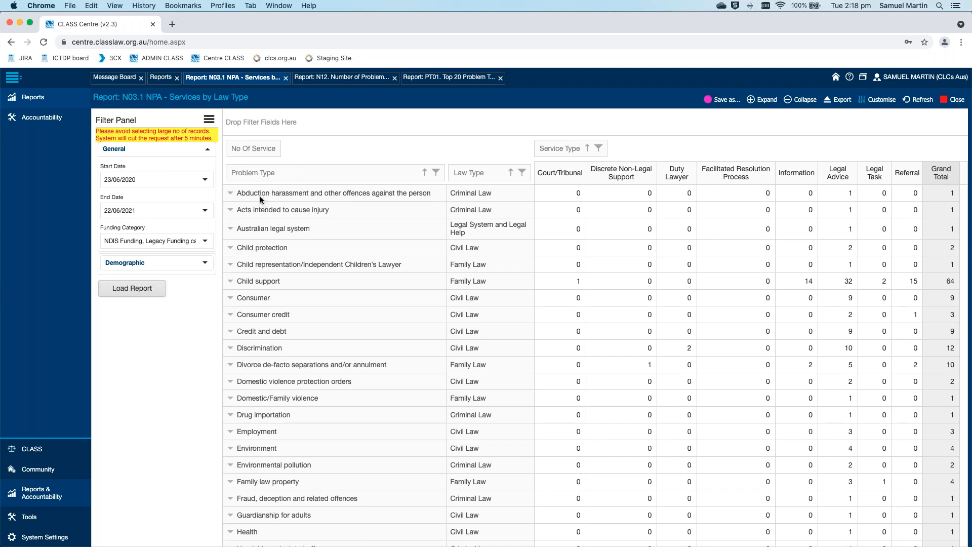
{"action": "scroll", "coordinate": [304, 253], "scroll_direction": "down", "scroll_amount": 5}
{"action": "scroll", "coordinate": [374, 203], "scroll_direction": "up", "scroll_amount": 5}
Return the Problem Type row field to its place after Law Type and look through the rows
{"action": "left_click_drag", "start_coordinate": [400, 177], "coordinate": [530, 173]}
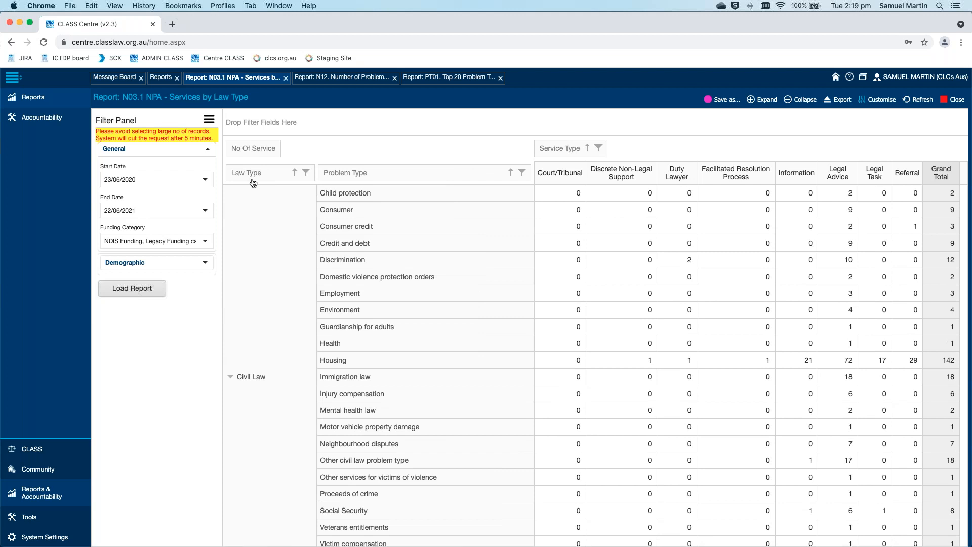
{"action": "scroll", "coordinate": [275, 287], "scroll_direction": "down", "scroll_amount": 15}
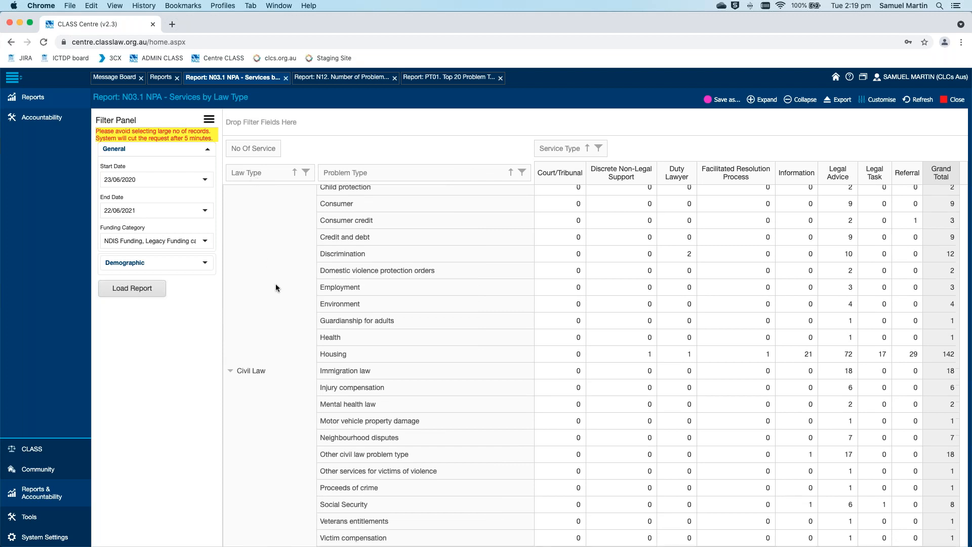
{"action": "scroll", "coordinate": [273, 254], "scroll_direction": "up", "scroll_amount": 15}
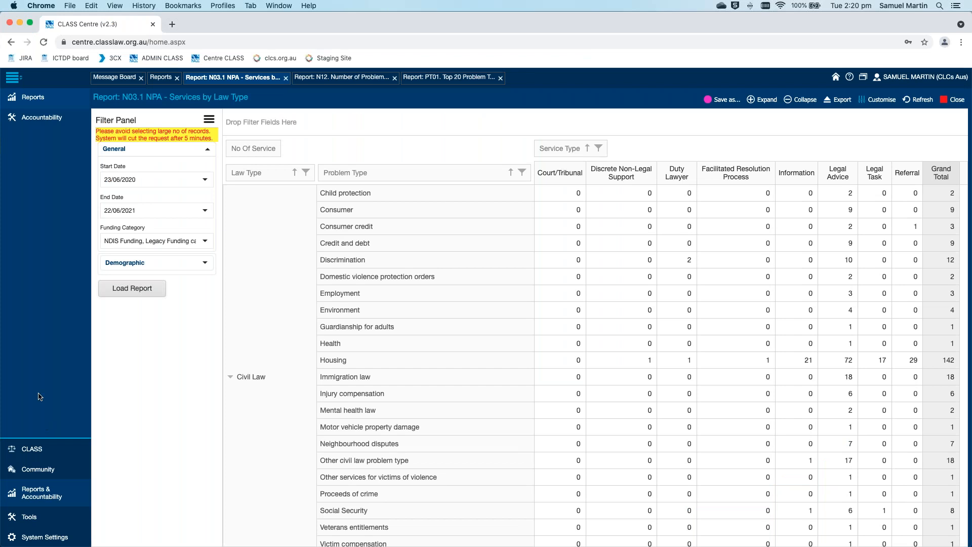
Go to the second page of the Reports list and open the DIY Service Client report
{"action": "left_click", "coordinate": [159, 78]}
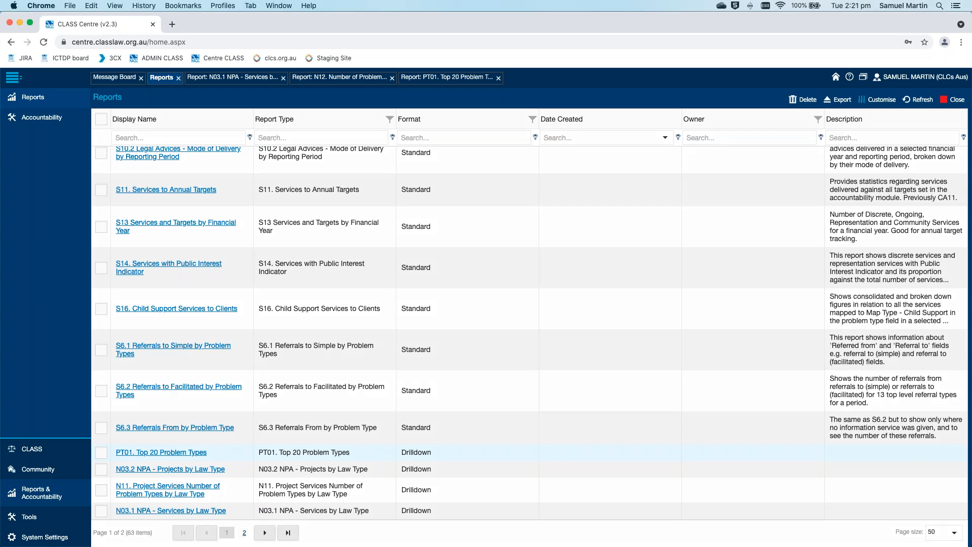
{"action": "left_click", "coordinate": [264, 532]}
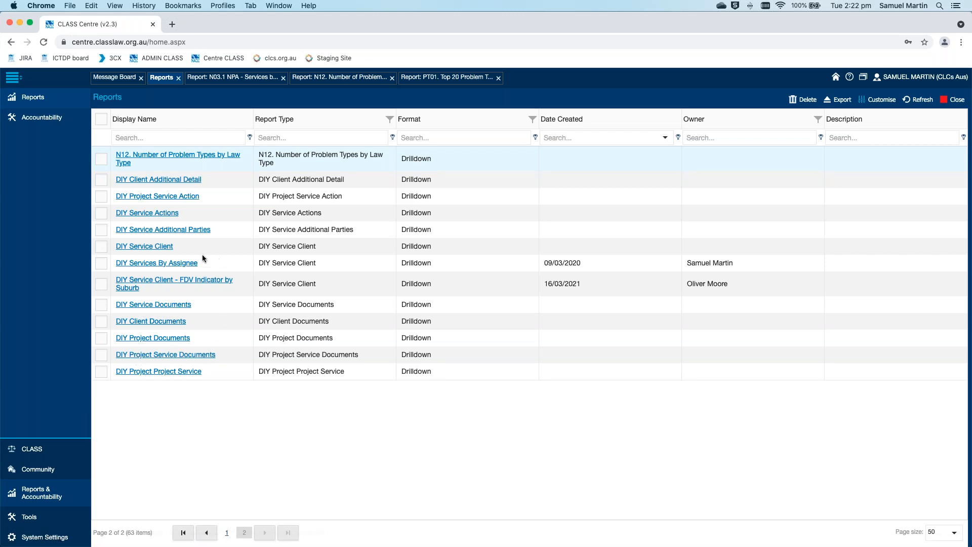
{"action": "left_click", "coordinate": [160, 247]}
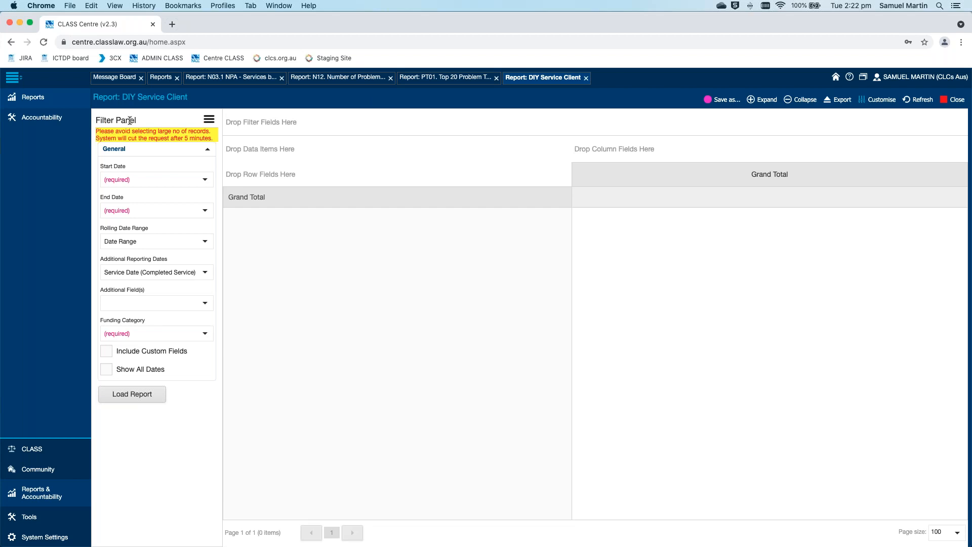
{"action": "left_click", "coordinate": [140, 402]}
Try the rolling date range options Today and Last 12 Months to date in the DIY Service Client filters
{"action": "left_click", "coordinate": [205, 241]}
{"action": "key", "text": "Down"}
{"action": "key", "text": "Return"}
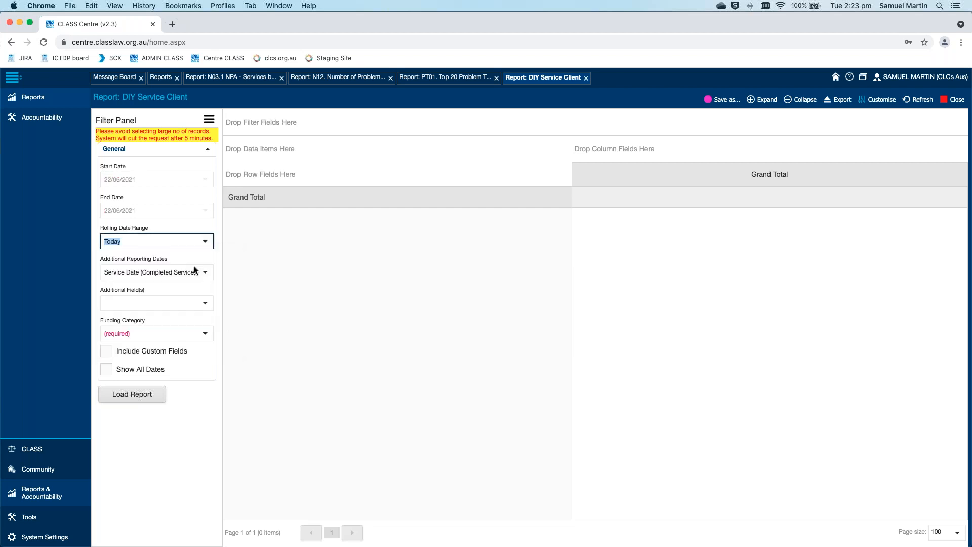
{"action": "left_click", "coordinate": [206, 241]}
{"action": "scroll", "coordinate": [173, 306], "scroll_direction": "down", "scroll_amount": 3}
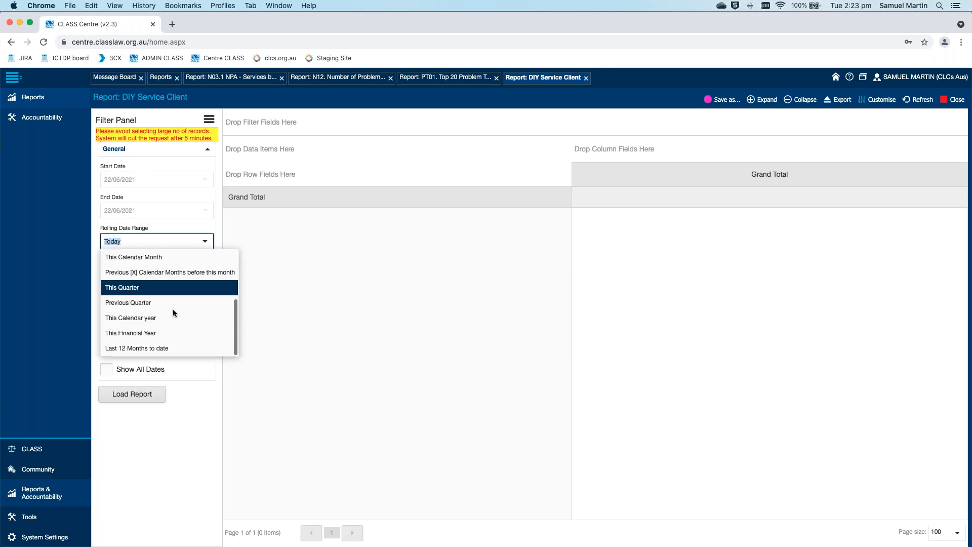
{"action": "left_click", "coordinate": [150, 349]}
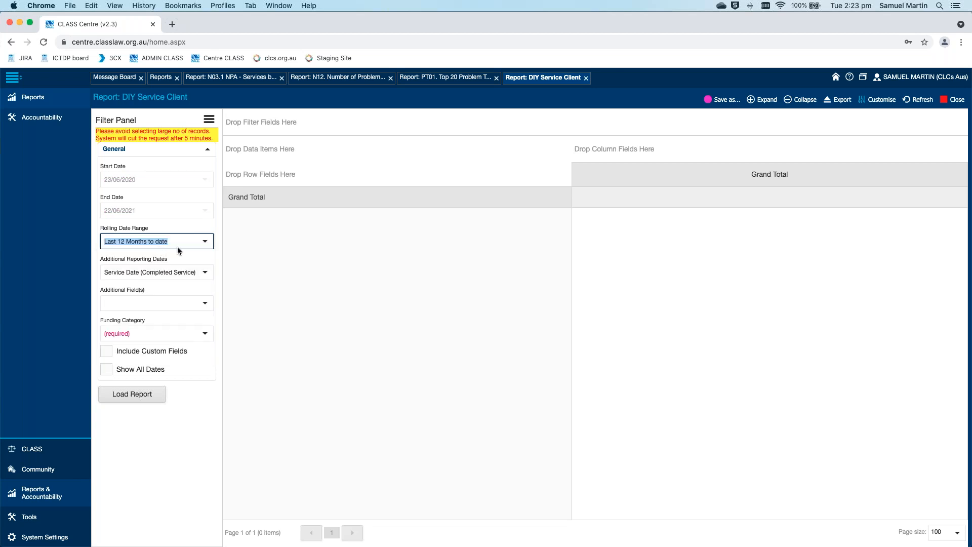
Try This Financial Year as the rolling date range, then switch it back to Last 12 Months to date
{"action": "left_click", "coordinate": [206, 241]}
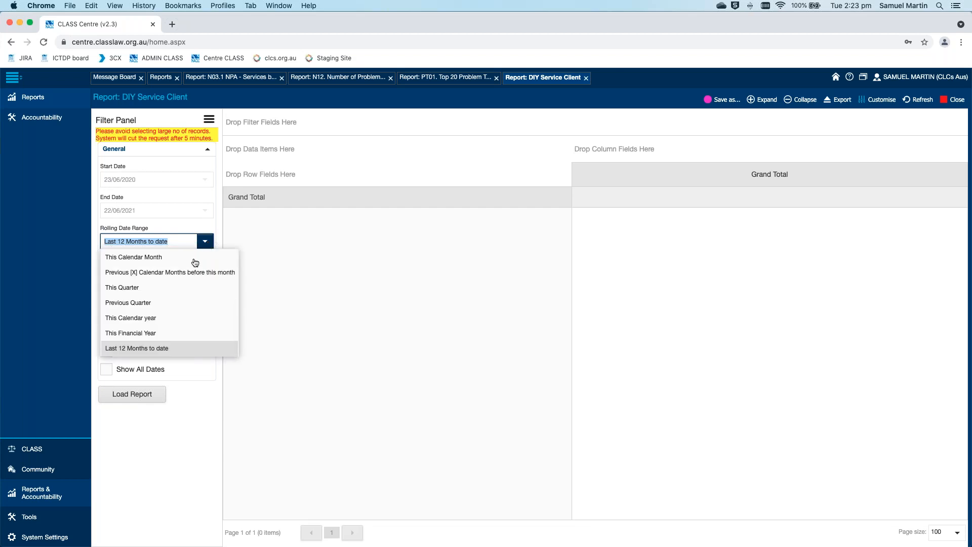
{"action": "left_click", "coordinate": [163, 333]}
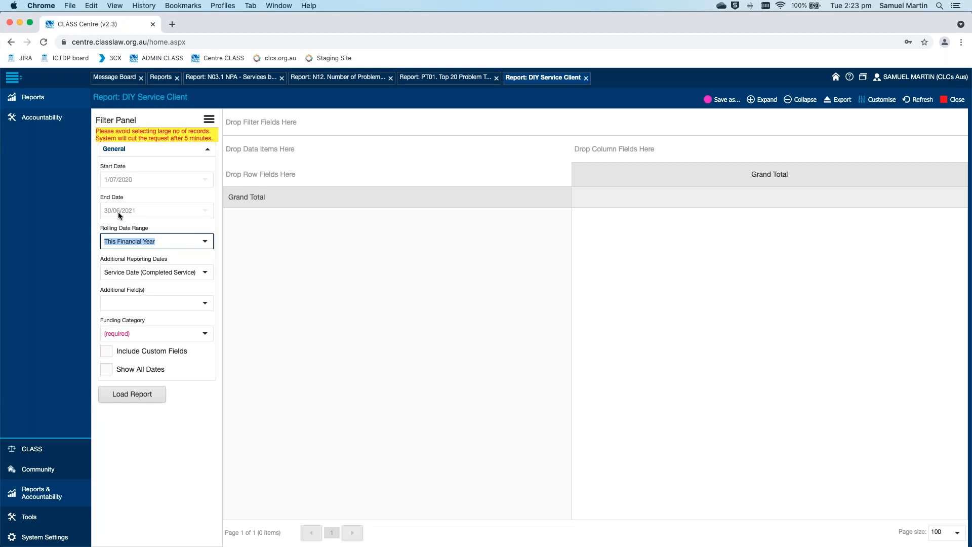
{"action": "left_click", "coordinate": [204, 242]}
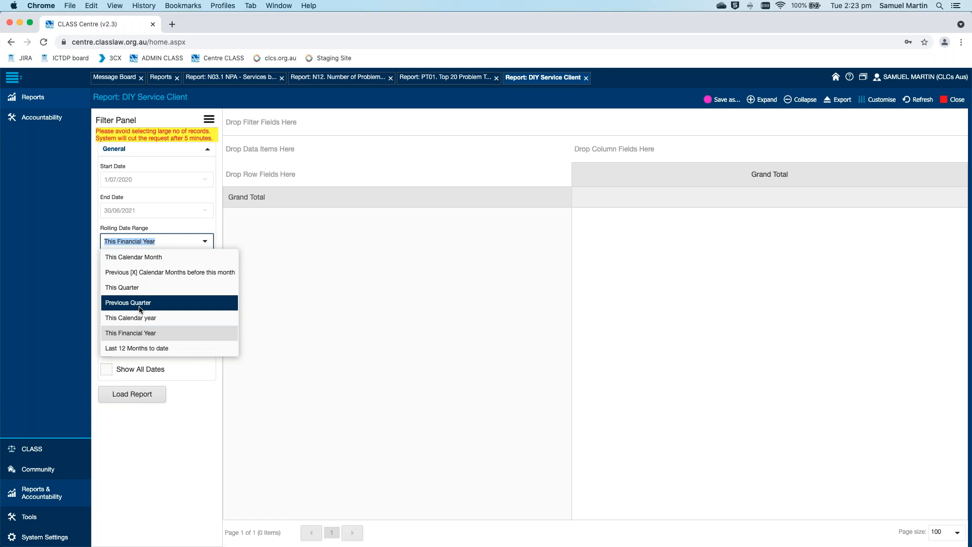
{"action": "scroll", "coordinate": [140, 309], "scroll_direction": "up", "scroll_amount": 5}
{"action": "scroll", "coordinate": [139, 309], "scroll_direction": "down", "scroll_amount": 5}
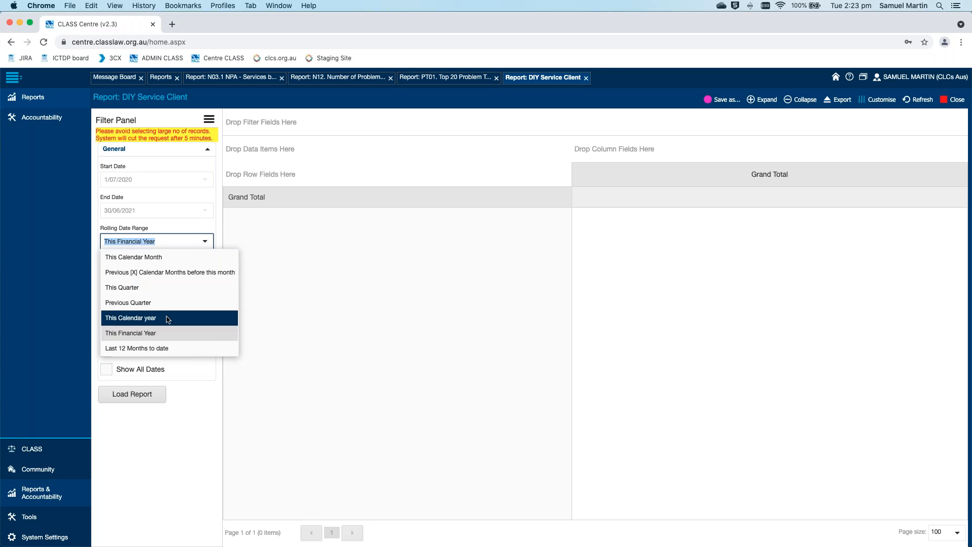
{"action": "left_click", "coordinate": [167, 347]}
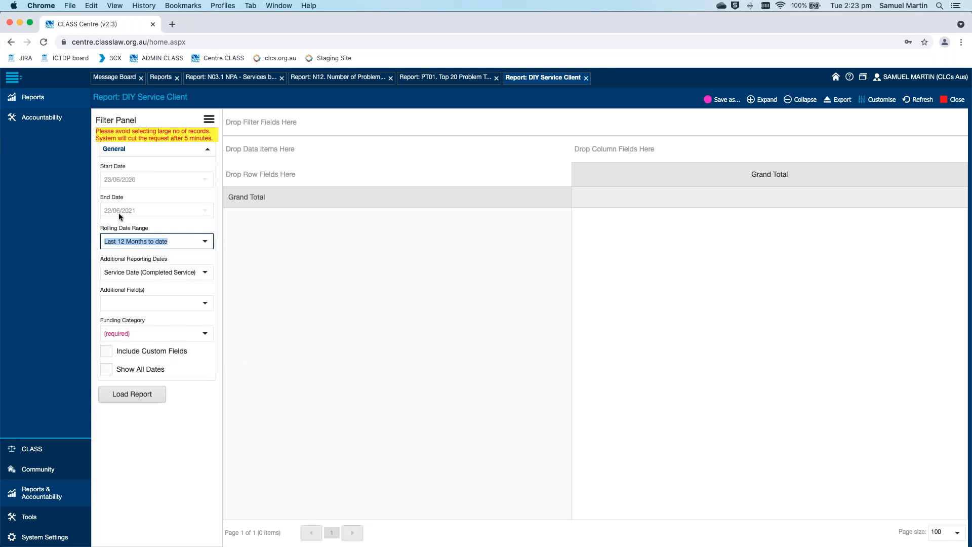
Set the rolling date range back to the Date Range option
{"action": "left_click", "coordinate": [204, 241]}
{"action": "scroll", "coordinate": [184, 290], "scroll_direction": "up", "scroll_amount": 3}
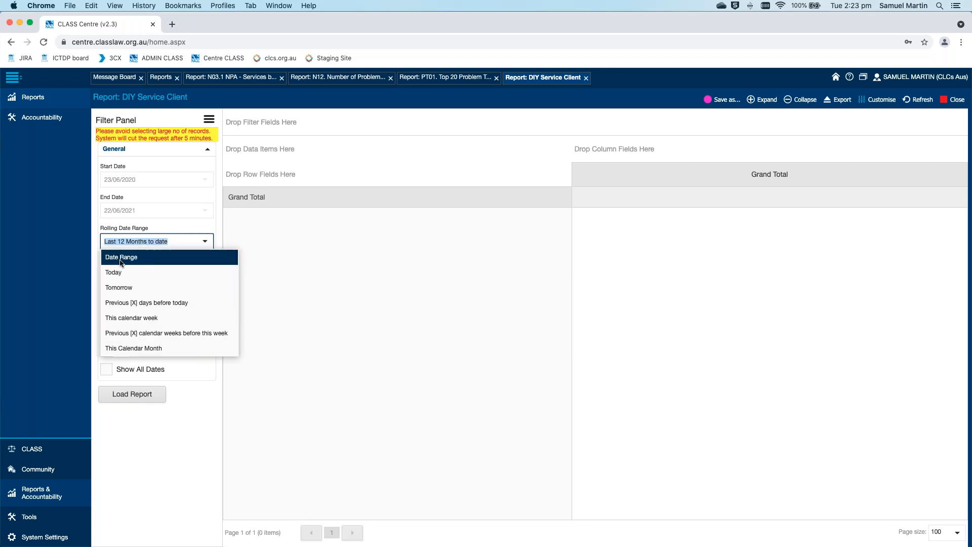
{"action": "left_click", "coordinate": [131, 258]}
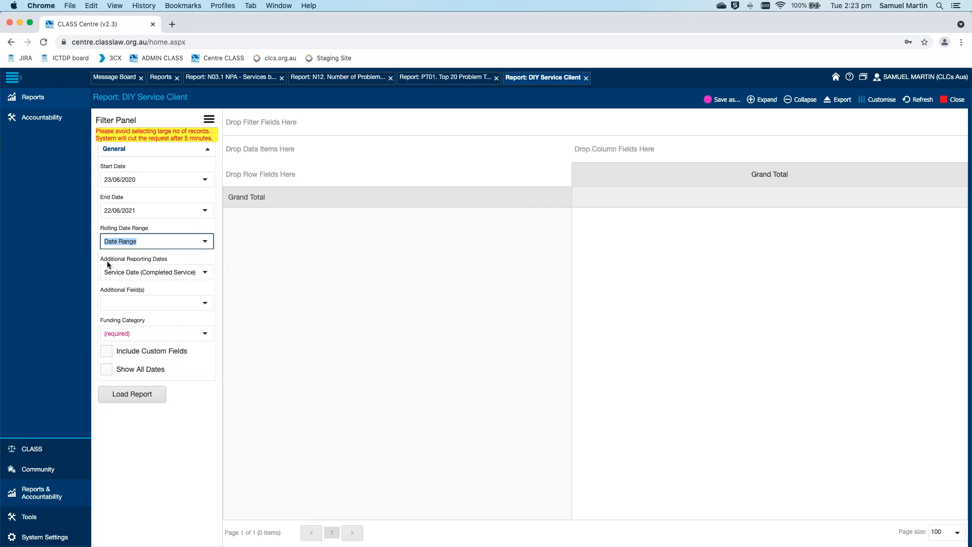
Try All Open (ongoing) Services and then Active Services as the additional reporting dates
{"action": "left_click", "coordinate": [206, 274]}
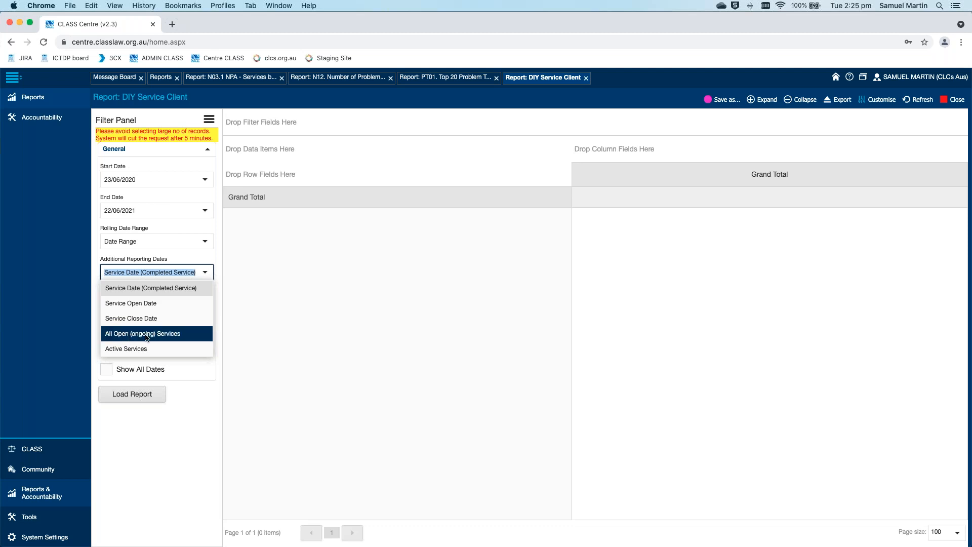
{"action": "left_click", "coordinate": [186, 337]}
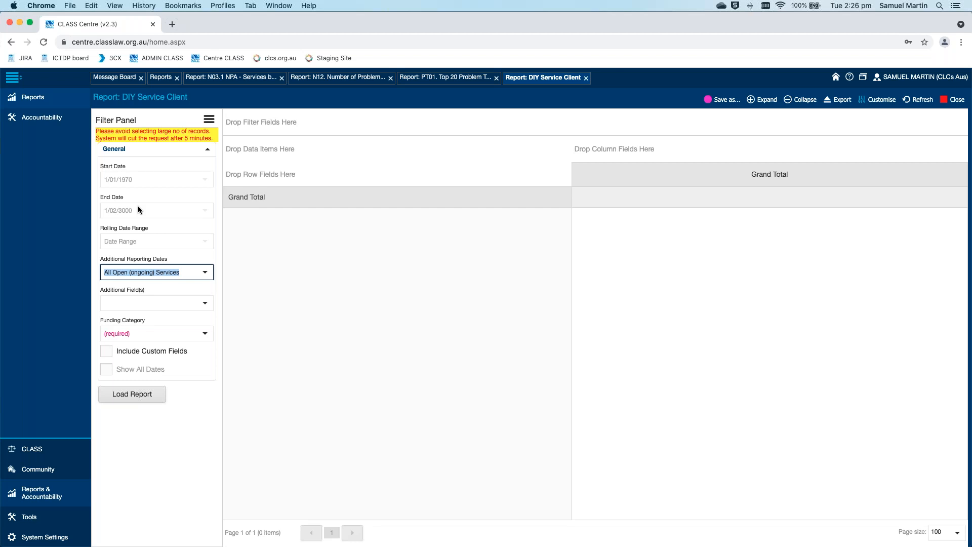
{"action": "left_click", "coordinate": [209, 274]}
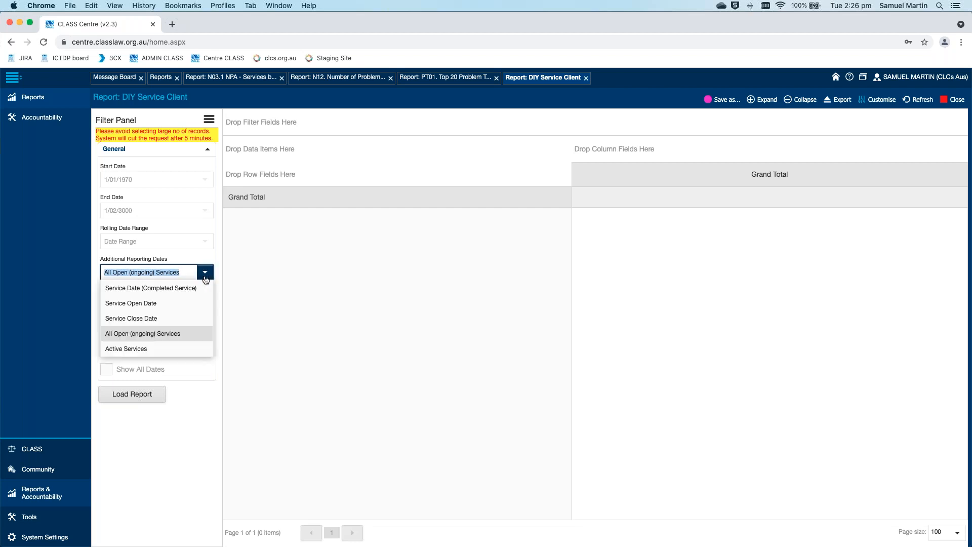
{"action": "left_click", "coordinate": [120, 349]}
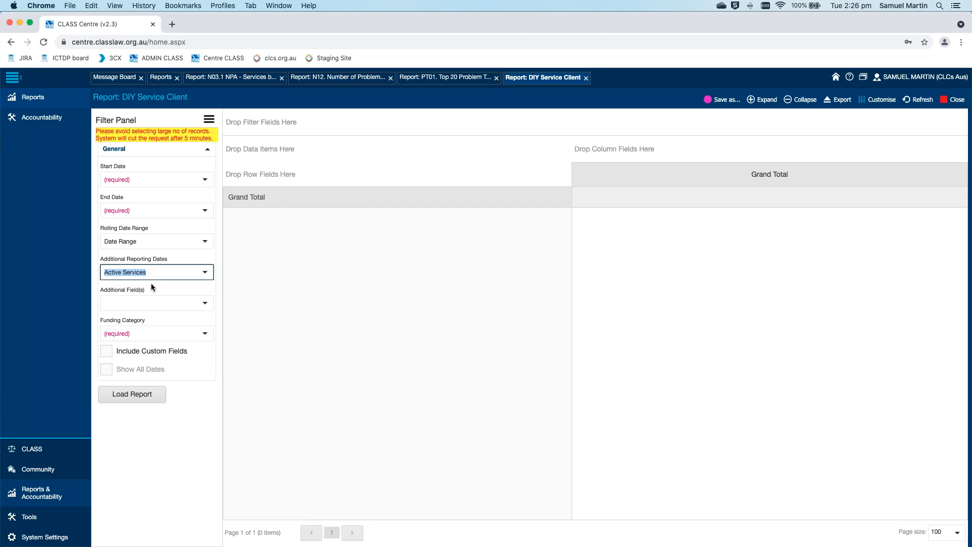
Set the additional reporting dates back to Service Date (Completed Service)
{"action": "left_click", "coordinate": [204, 276]}
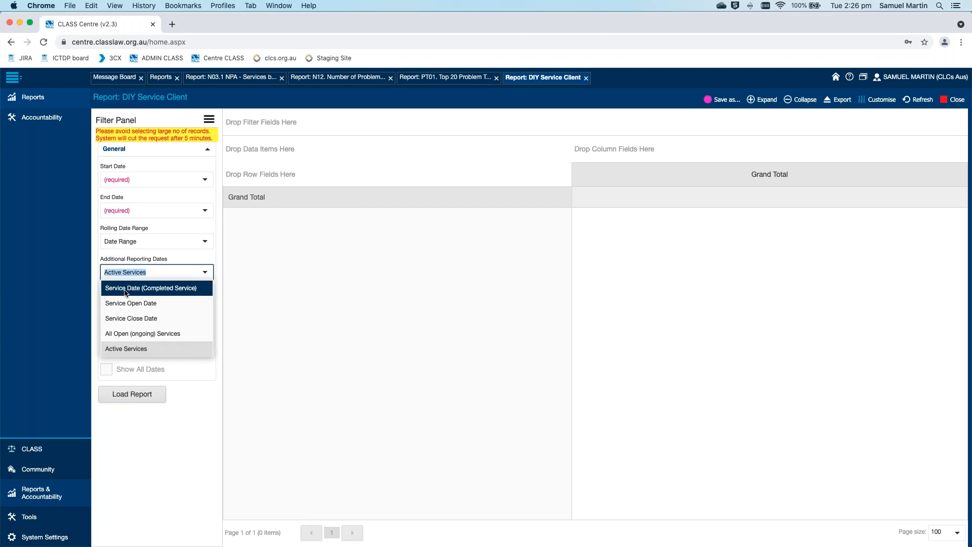
{"action": "left_click", "coordinate": [170, 289]}
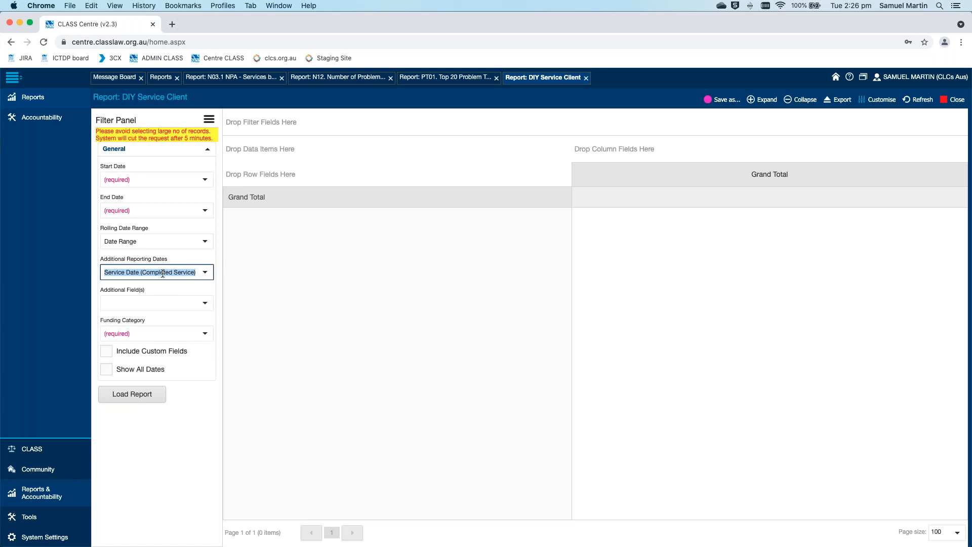
{"action": "left_click", "coordinate": [217, 282]}
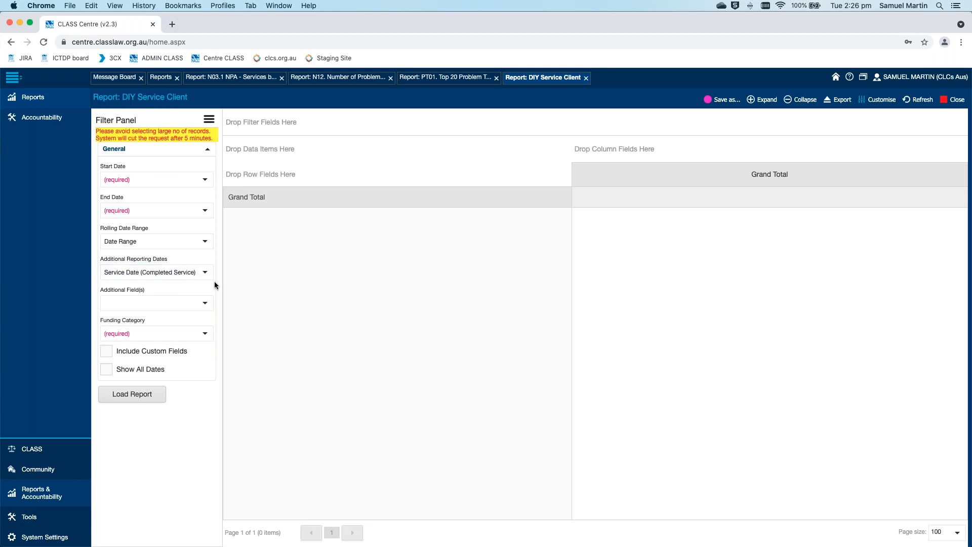
Set the DIY Service Client report's rolling date range to Last 12 Months to date
{"action": "left_click", "coordinate": [205, 241]}
{"action": "scroll", "coordinate": [174, 329], "scroll_direction": "down", "scroll_amount": 3}
{"action": "left_click", "coordinate": [196, 348]}
{"action": "left_click", "coordinate": [217, 318]}
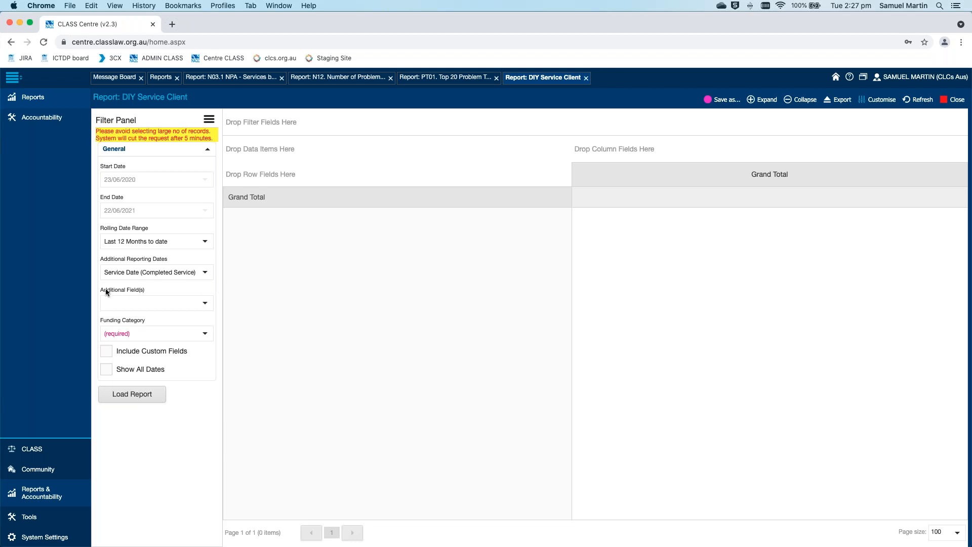
Look through the additional fields, try including Problem Type, and deselect it again
{"action": "left_click", "coordinate": [206, 304]}
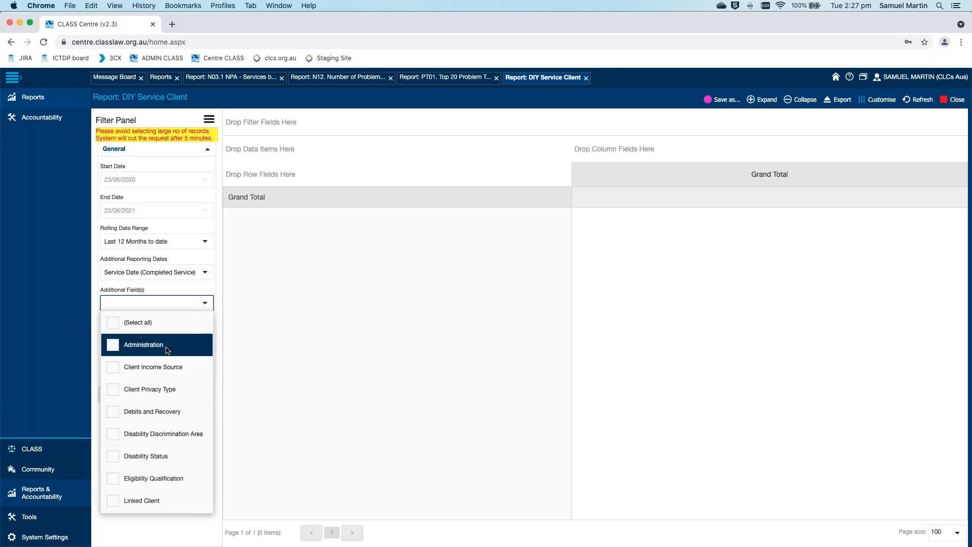
{"action": "scroll", "coordinate": [174, 375], "scroll_direction": "down", "scroll_amount": 1}
{"action": "scroll", "coordinate": [173, 382], "scroll_direction": "down", "scroll_amount": 5}
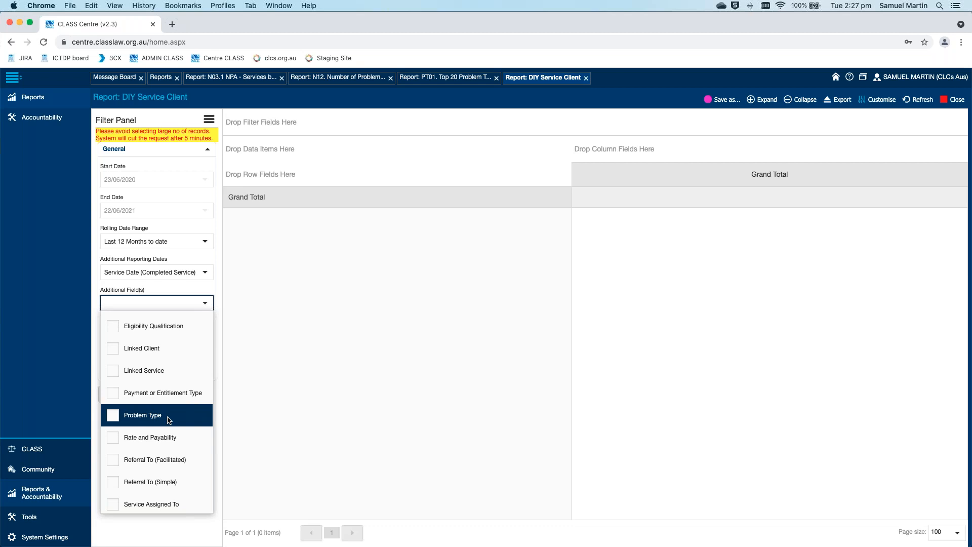
{"action": "left_click", "coordinate": [117, 419]}
{"action": "left_click", "coordinate": [118, 419]}
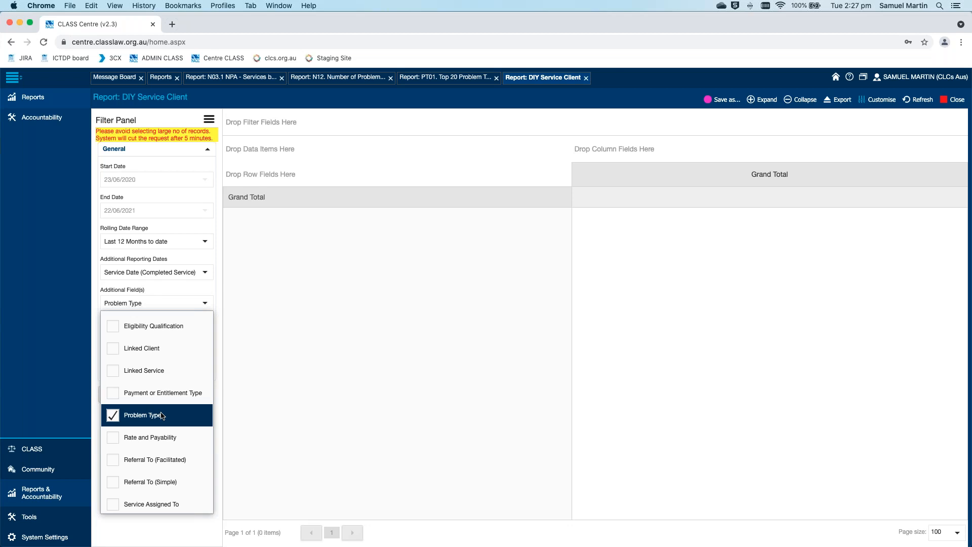
{"action": "left_click", "coordinate": [113, 416]}
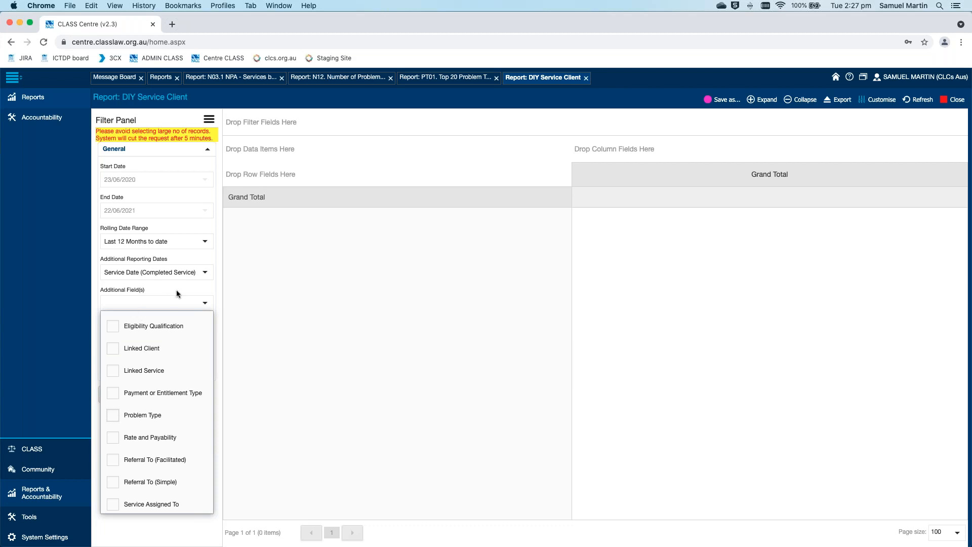
Try Eligibility Qualification as an additional field, deselect it, and close the list of fields
{"action": "scroll", "coordinate": [178, 397], "scroll_direction": "down", "scroll_amount": 1}
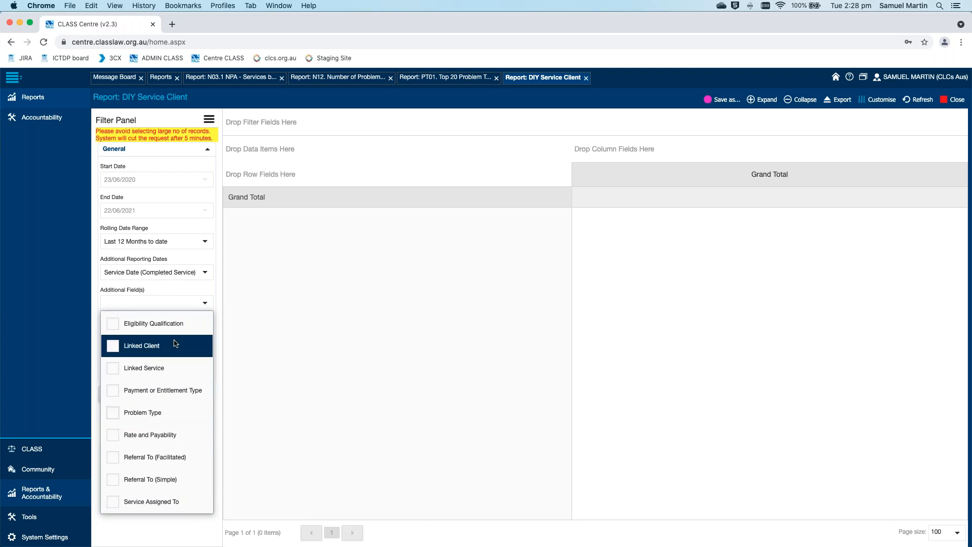
{"action": "left_click", "coordinate": [118, 325]}
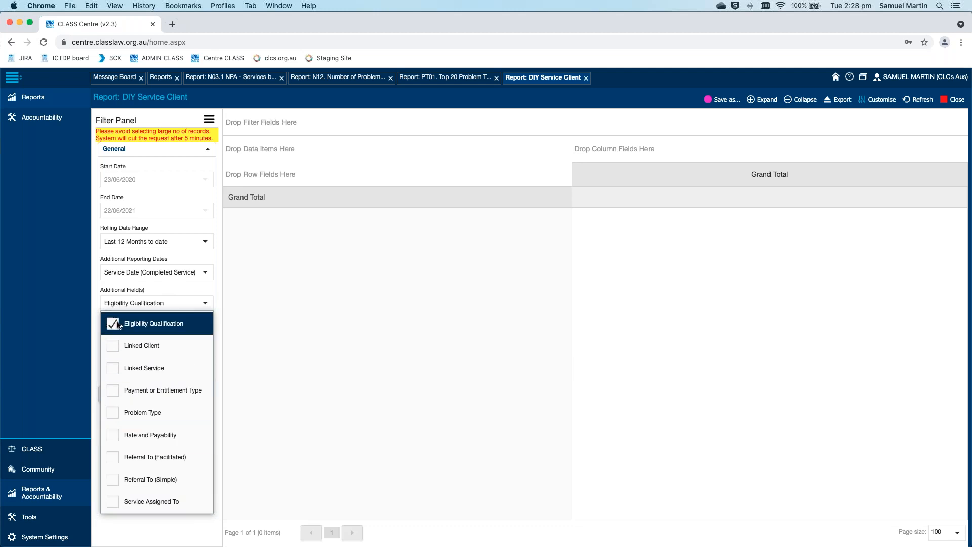
{"action": "left_click", "coordinate": [119, 325]}
{"action": "left_click", "coordinate": [205, 303]}
{"action": "left_click", "coordinate": [221, 299]}
Select all funding categories for the DIY Service Client report
{"action": "left_click", "coordinate": [207, 335]}
{"action": "left_click", "coordinate": [127, 349]}
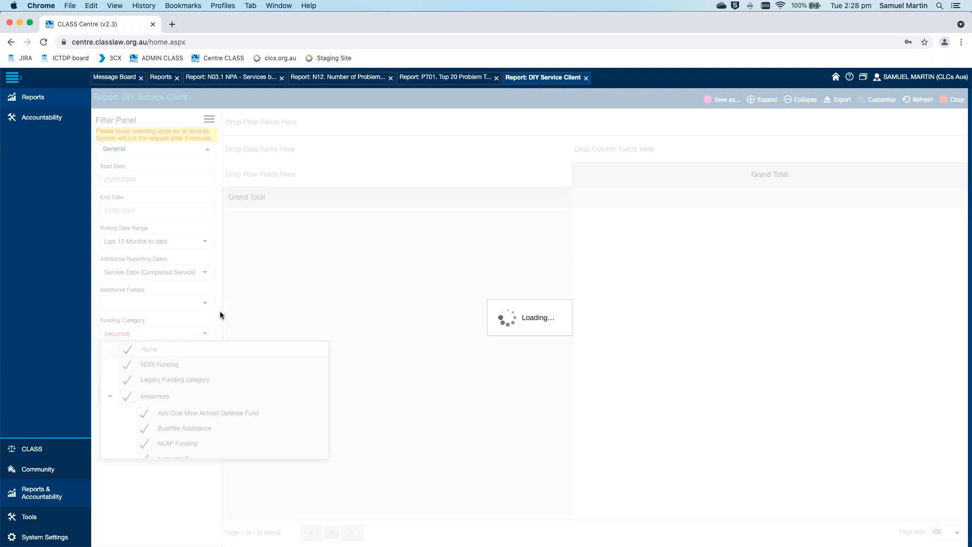
{"action": "left_click", "coordinate": [220, 311]}
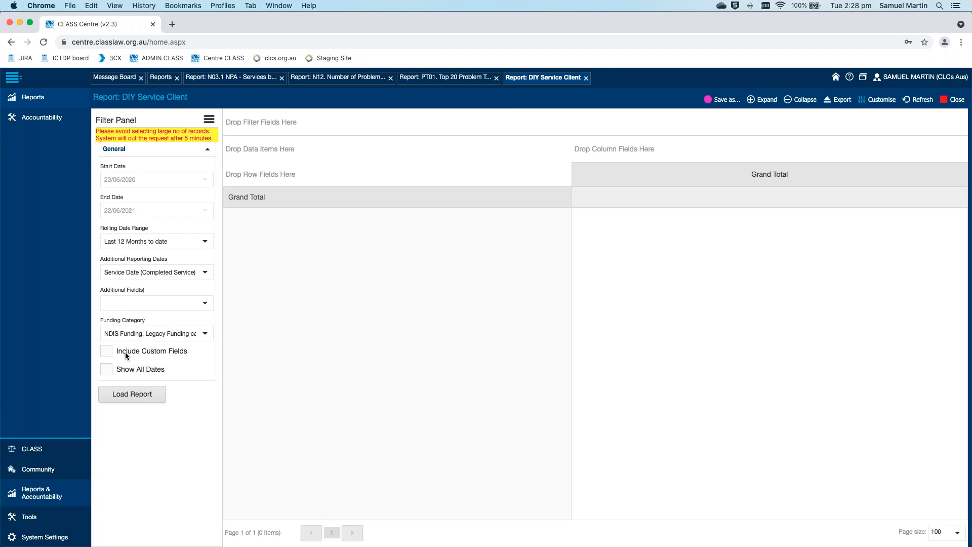
Open the DIY Service Client report's PivotGrid field list, enlarge it, and look through the available fields
{"action": "left_click", "coordinate": [879, 99]}
{"action": "left_click", "coordinate": [902, 114]}
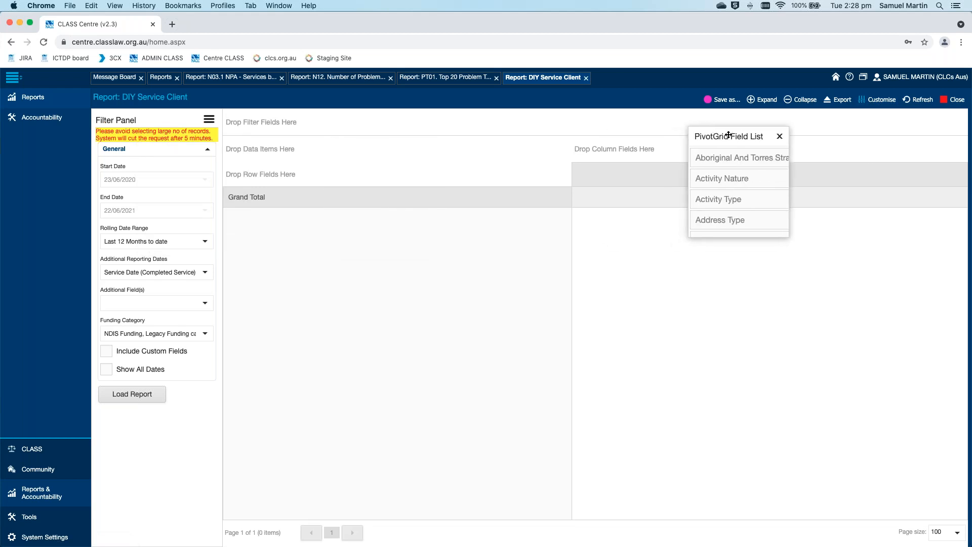
{"action": "left_click_drag", "start_coordinate": [785, 233], "coordinate": [901, 513]}
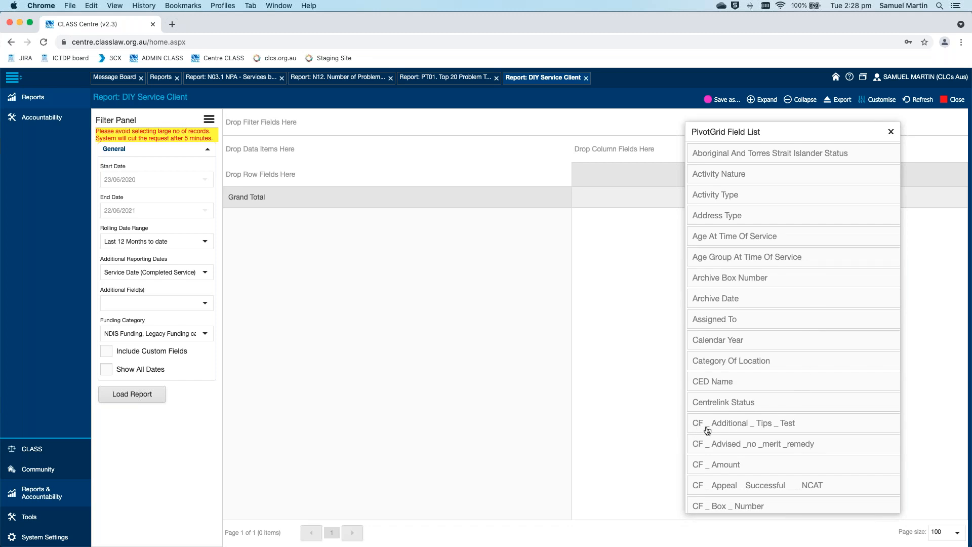
{"action": "scroll", "coordinate": [806, 390], "scroll_direction": "down", "scroll_amount": 6}
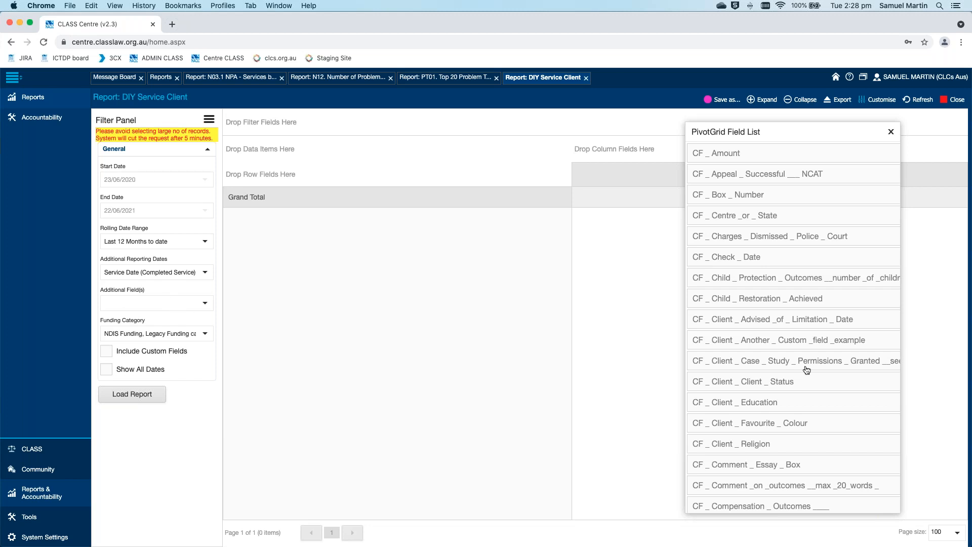
{"action": "scroll", "coordinate": [808, 370], "scroll_direction": "down", "scroll_amount": 10}
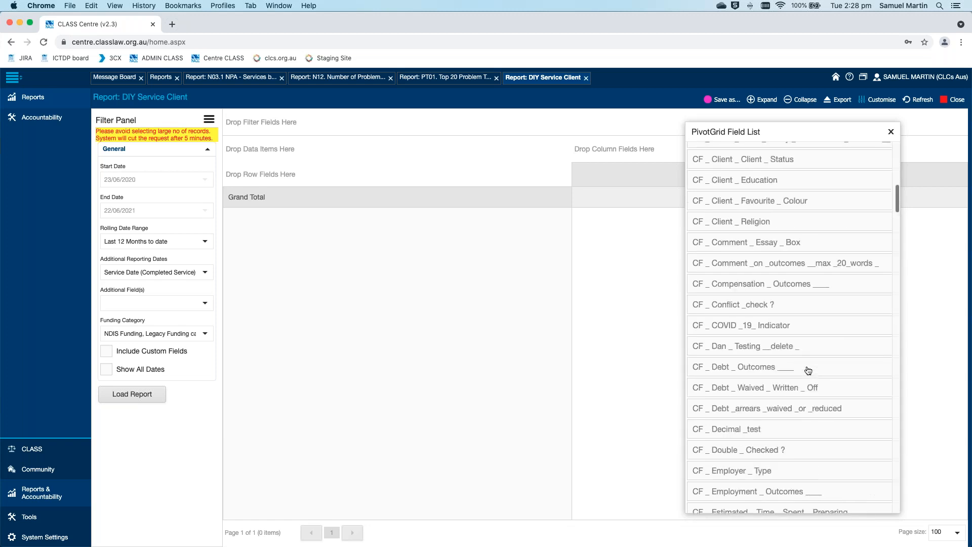
{"action": "scroll", "coordinate": [808, 371], "scroll_direction": "down", "scroll_amount": 15}
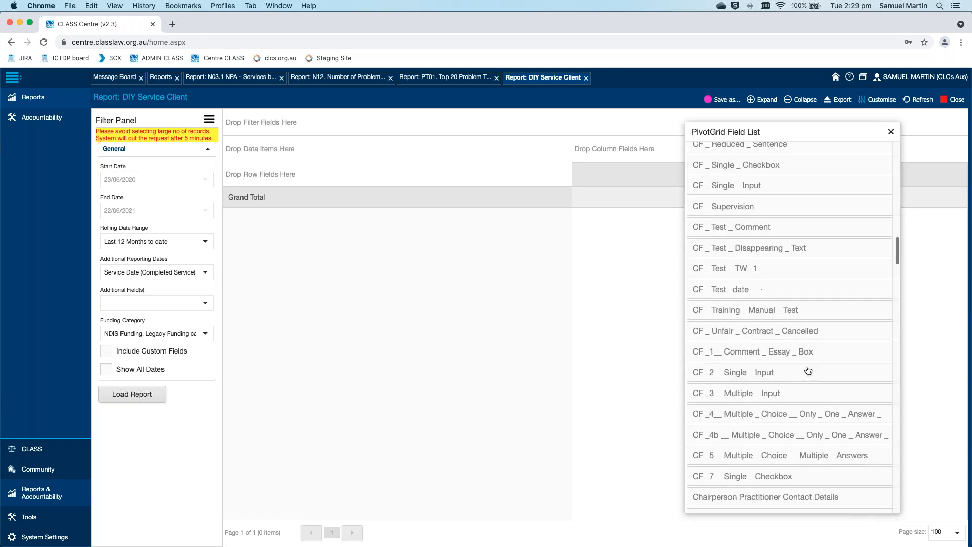
{"action": "scroll", "coordinate": [808, 371], "scroll_direction": "up", "scroll_amount": 10}
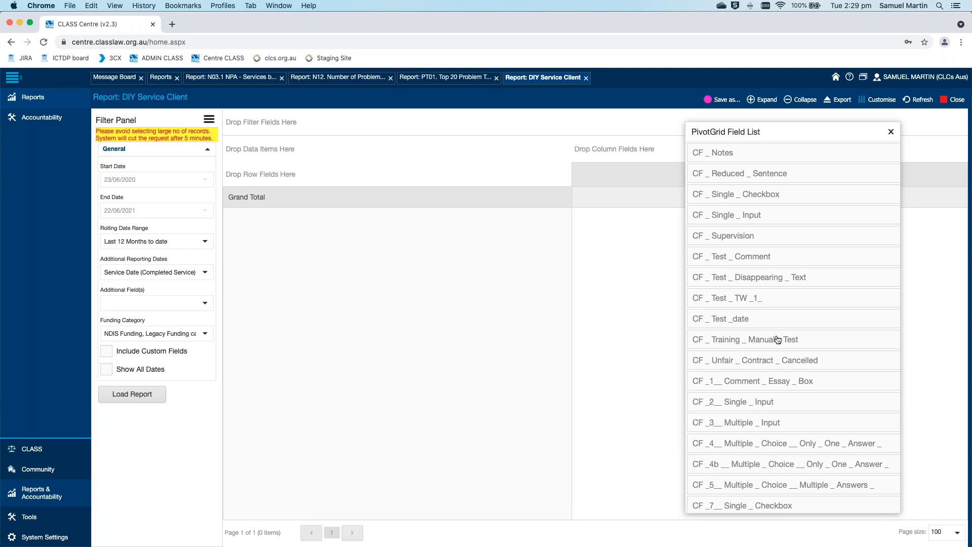
{"action": "scroll", "coordinate": [784, 338], "scroll_direction": "down", "scroll_amount": 15}
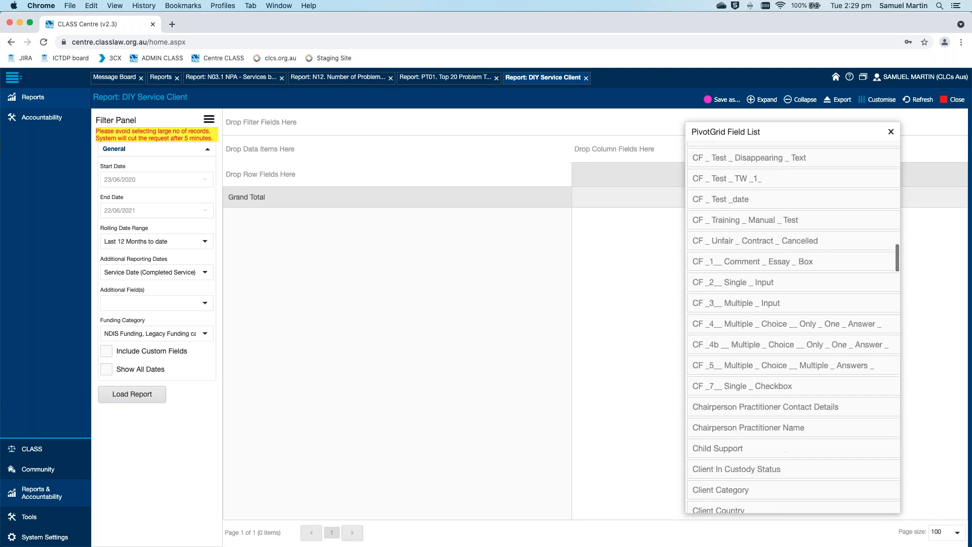
{"action": "scroll", "coordinate": [794, 329], "scroll_direction": "down", "scroll_amount": 10}
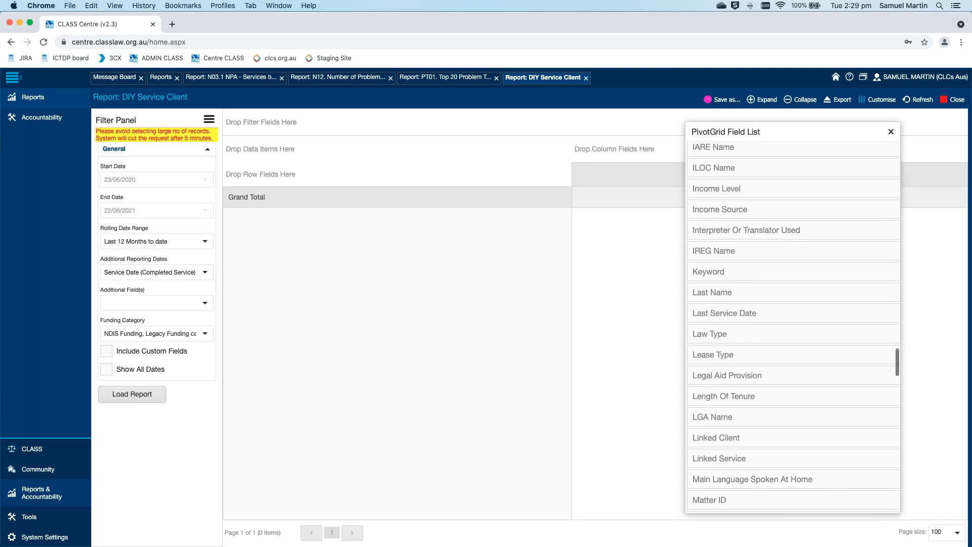
{"action": "scroll", "coordinate": [793, 329], "scroll_direction": "down", "scroll_amount": 10}
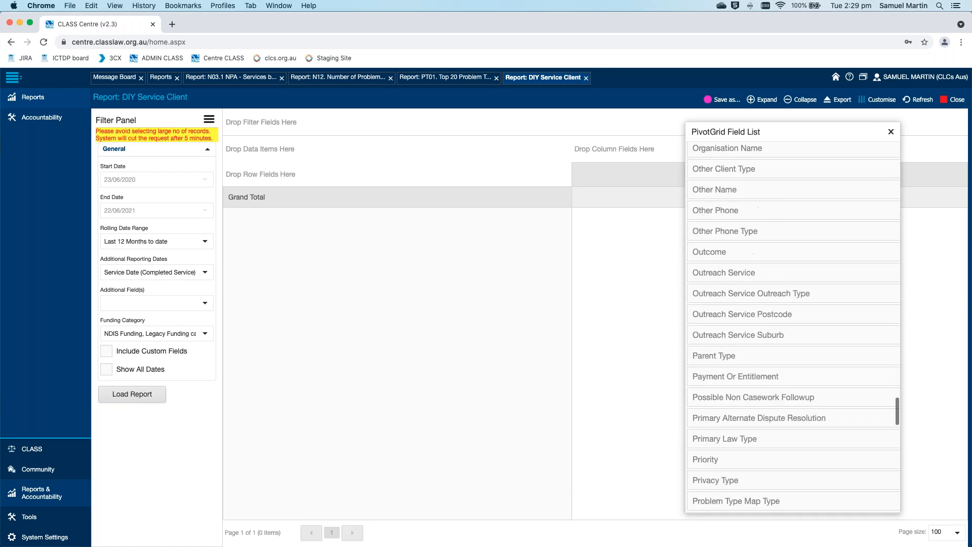
{"action": "scroll", "coordinate": [793, 329], "scroll_direction": "down", "scroll_amount": 10}
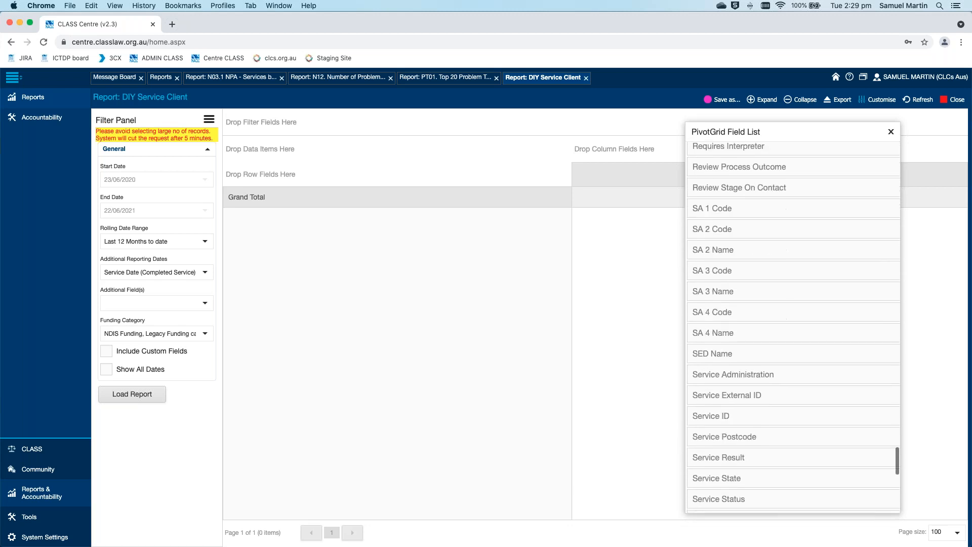
{"action": "scroll", "coordinate": [791, 339], "scroll_direction": "up", "scroll_amount": 2}
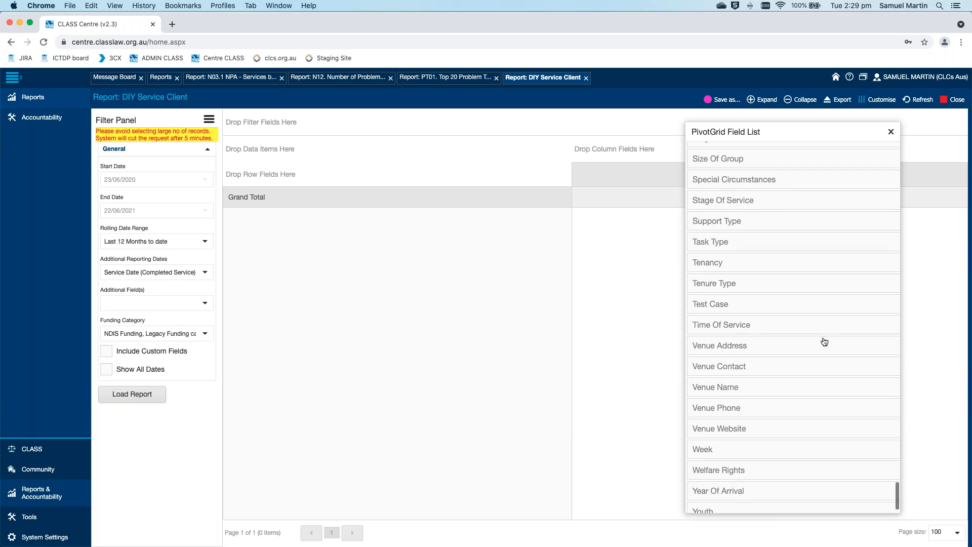
Find No Of Service in the field list and add it to the report's data items
{"action": "scroll", "coordinate": [820, 340], "scroll_direction": "up", "scroll_amount": 8}
{"action": "scroll", "coordinate": [824, 341], "scroll_direction": "up", "scroll_amount": 8}
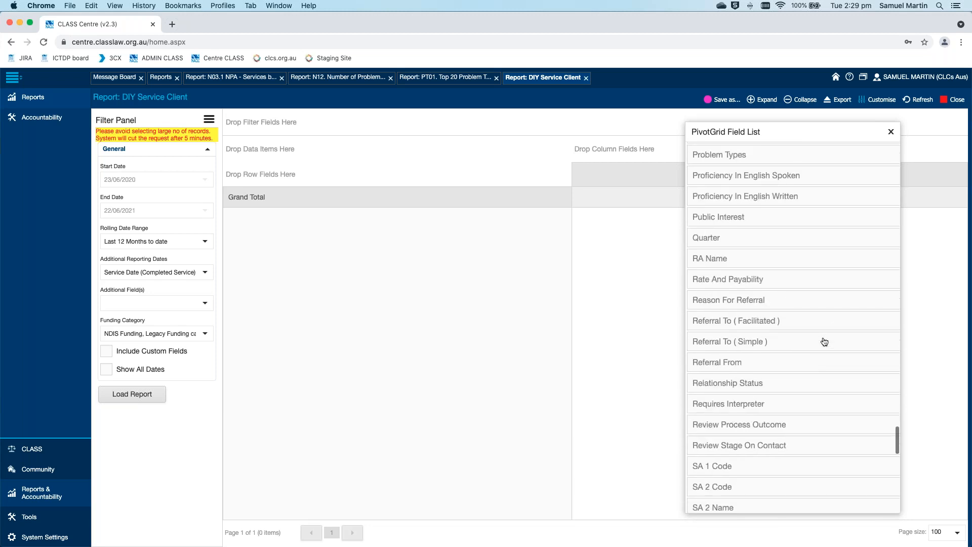
{"action": "scroll", "coordinate": [794, 327], "scroll_direction": "up", "scroll_amount": 7}
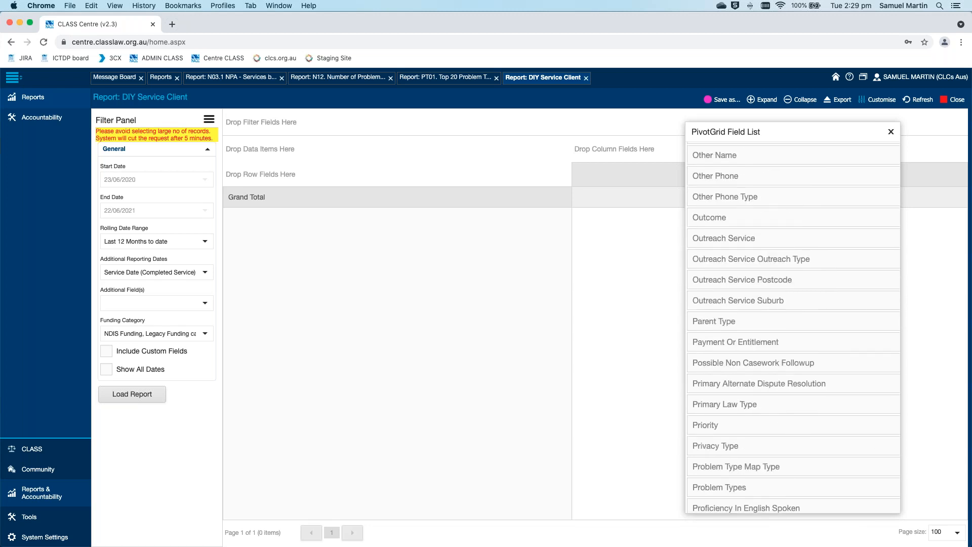
{"action": "scroll", "coordinate": [781, 309], "scroll_direction": "up", "scroll_amount": 3}
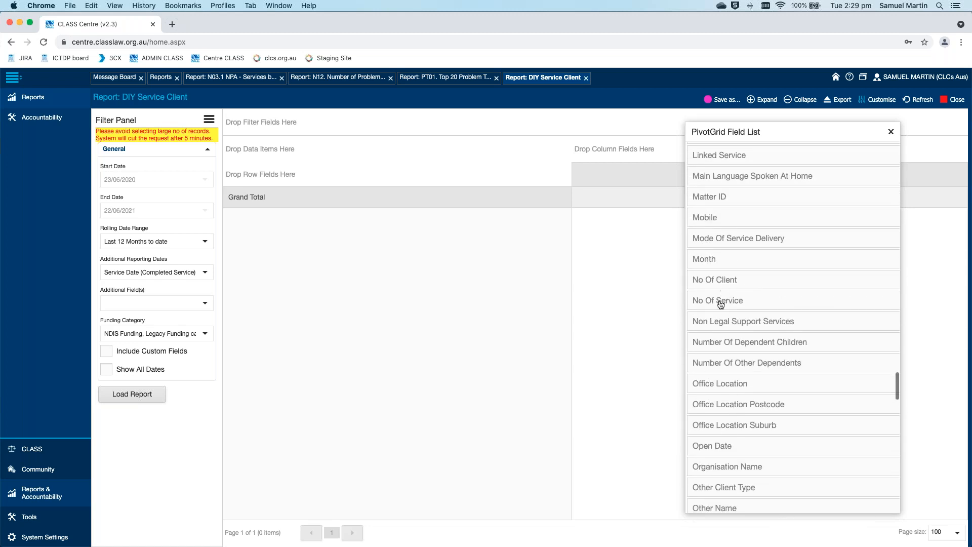
{"action": "left_click_drag", "start_coordinate": [362, 152], "coordinate": [364, 151]}
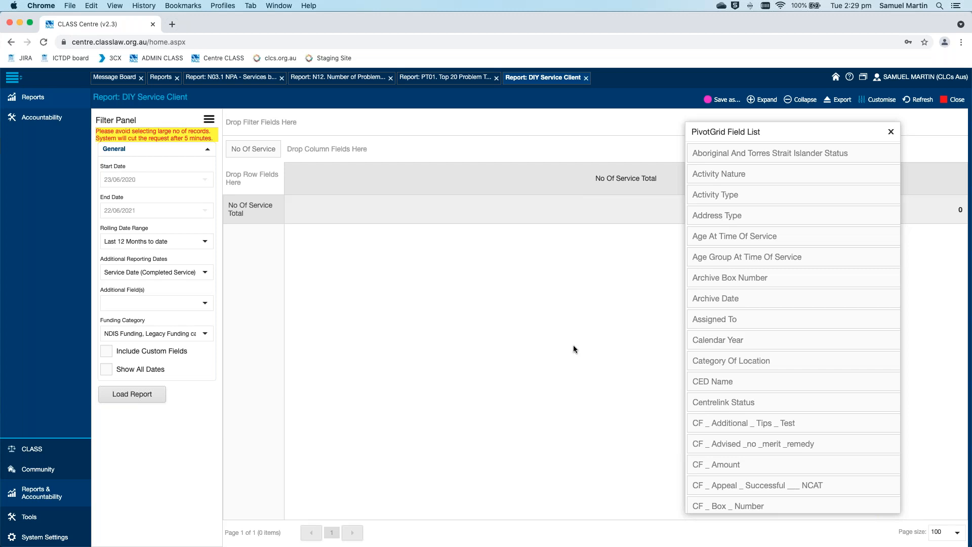
Search the page for "no" to find No Of Client in the field list, and try to add it to the report grid
{"action": "key", "text": "super+f"}
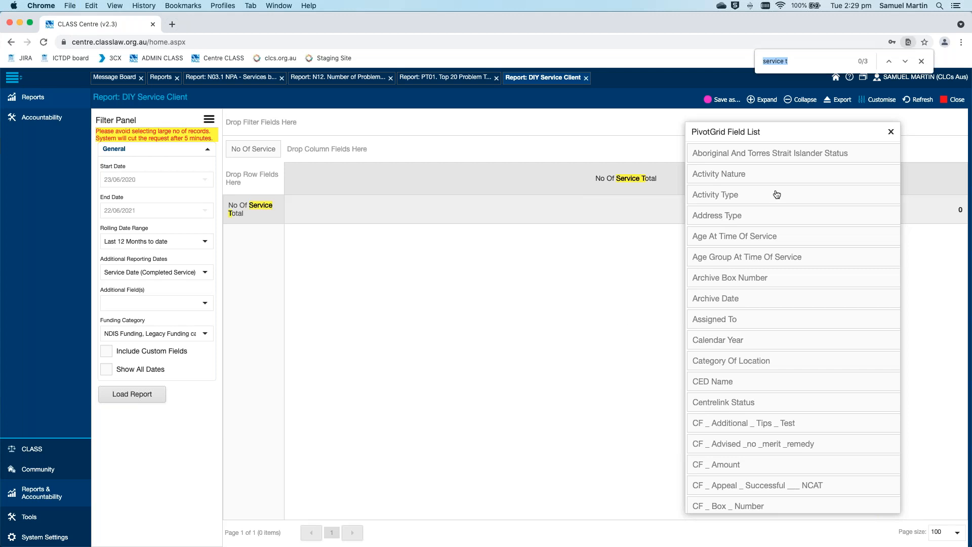
{"action": "mouse_move", "coordinate": [870, 99]}
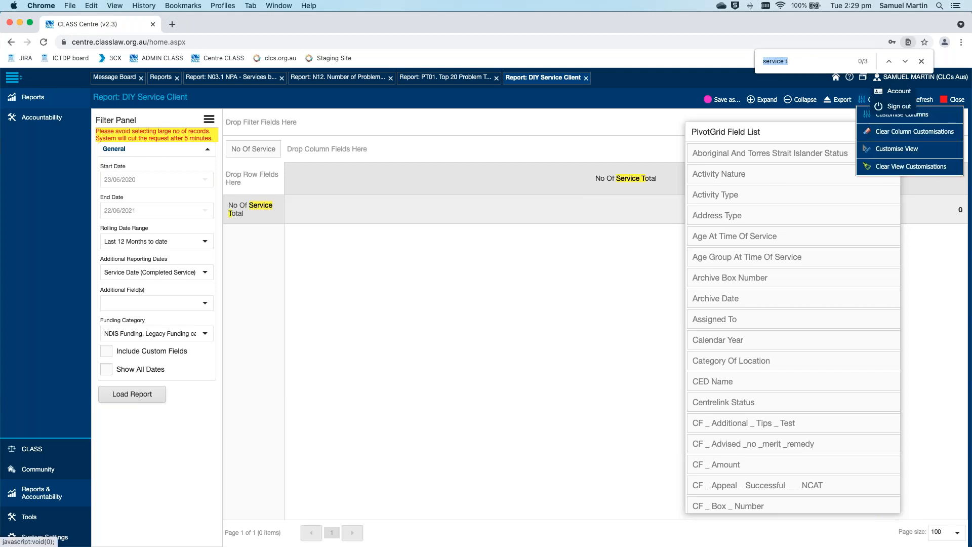
{"action": "type", "text": "nio of"}
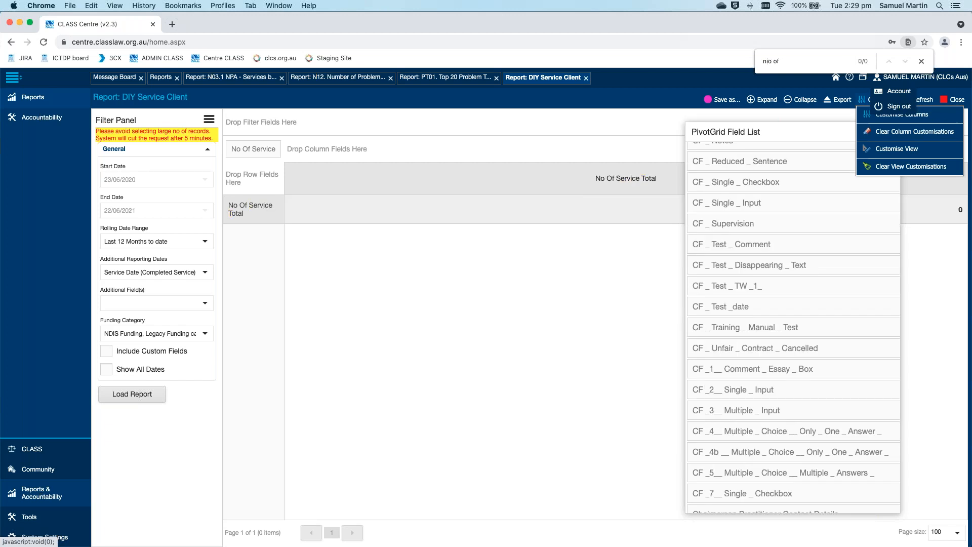
{"action": "key", "text": "BackSpace"}
{"action": "key", "text": "BackSpace"}
{"action": "key", "text": "BackSpace"}
{"action": "key", "text": "BackSpace"}
{"action": "key", "text": "BackSpace"}
{"action": "key", "text": "BackSpace"}
{"action": "type", "text": "o"}
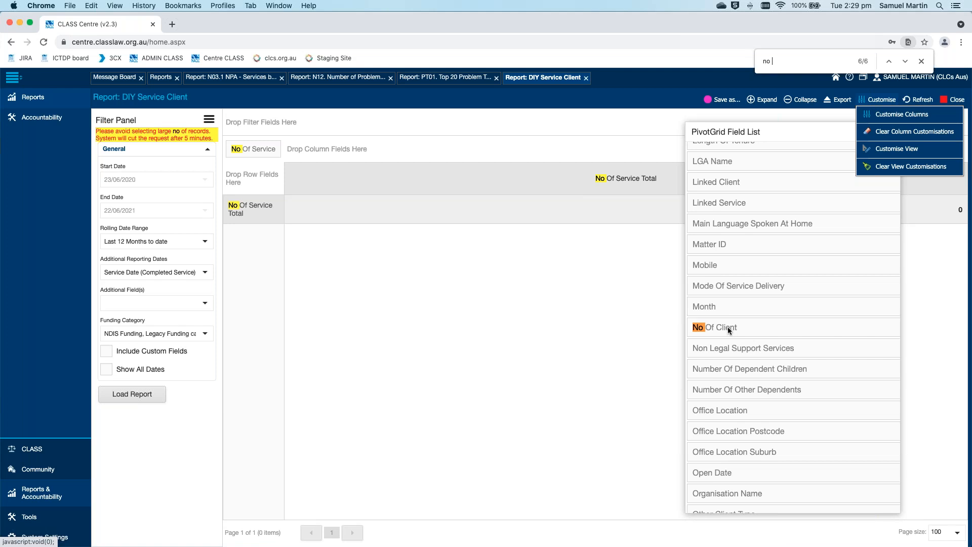
{"action": "left_click_drag", "start_coordinate": [728, 327], "coordinate": [339, 200]}
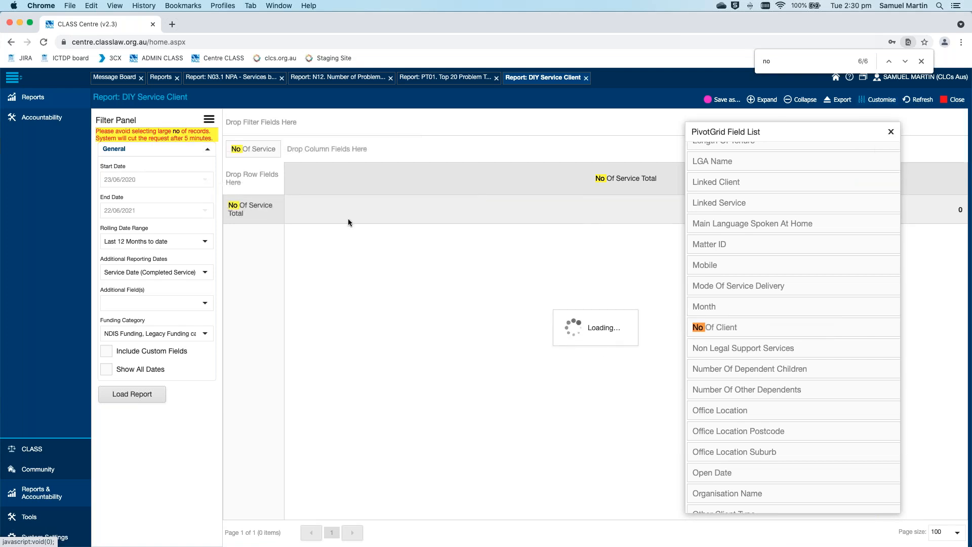
Remove No Of Service from the data items and close the PivotGrid field list
{"action": "left_click_drag", "start_coordinate": [323, 151], "coordinate": [394, 184]}
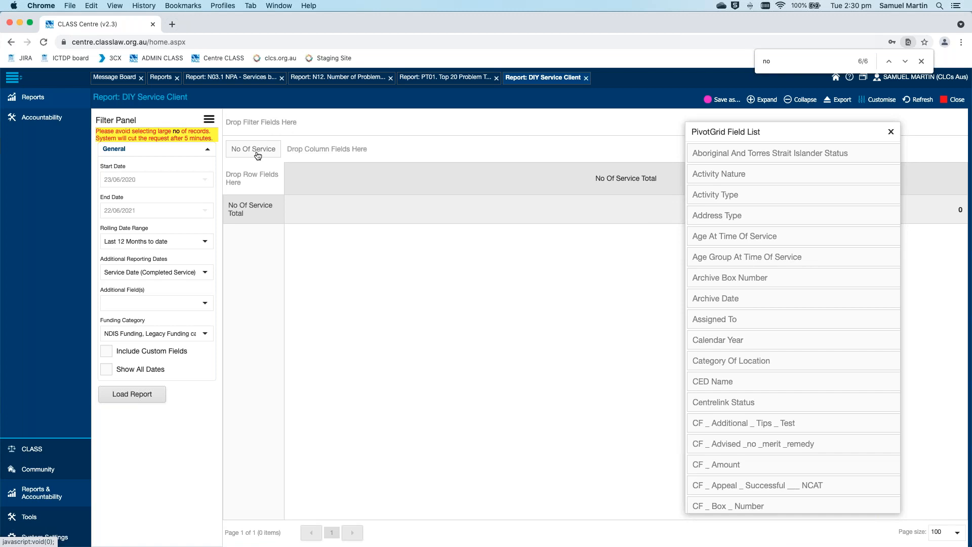
{"action": "left_click_drag", "start_coordinate": [390, 152], "coordinate": [819, 197]}
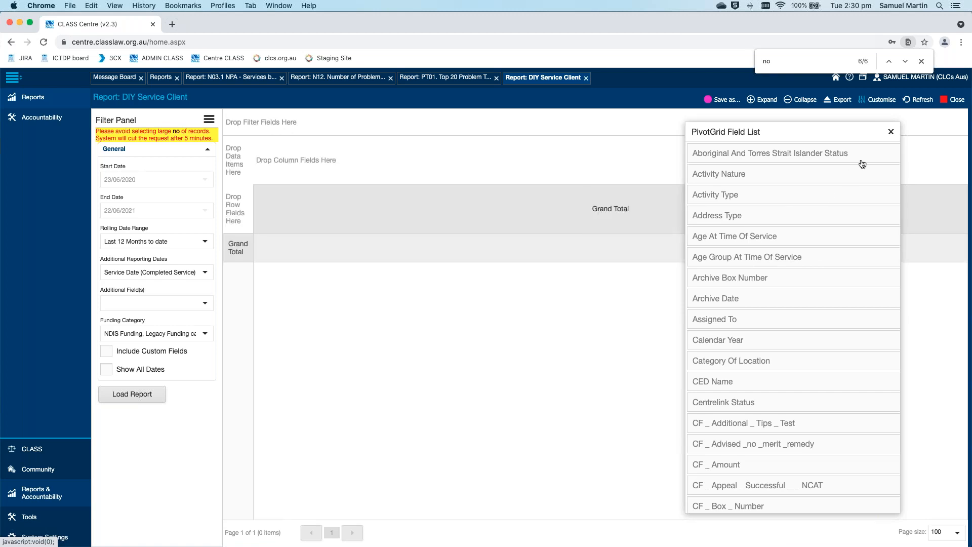
{"action": "left_click", "coordinate": [884, 99]}
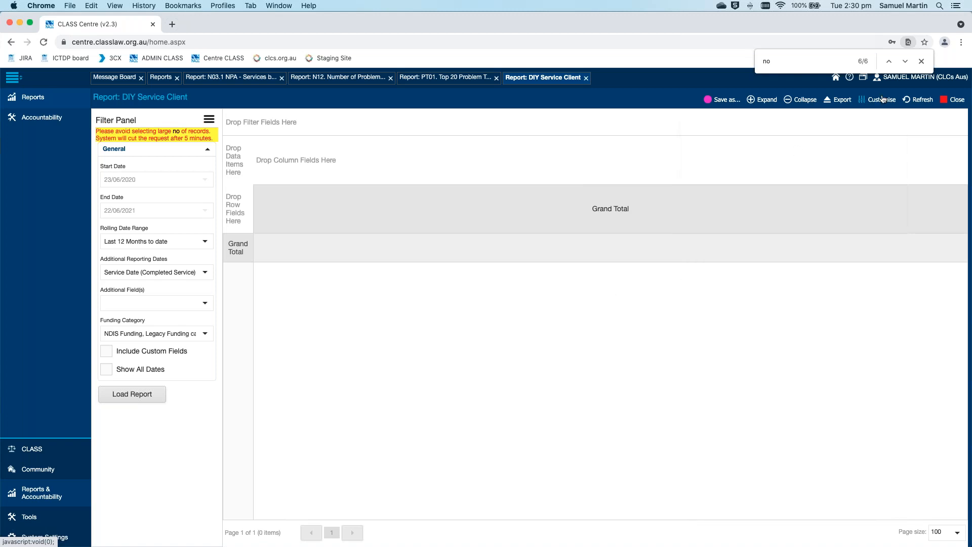
Dismiss the page search, then close the DIY Service Client report and reopen it from the reports list
{"action": "left_click", "coordinate": [921, 61]}
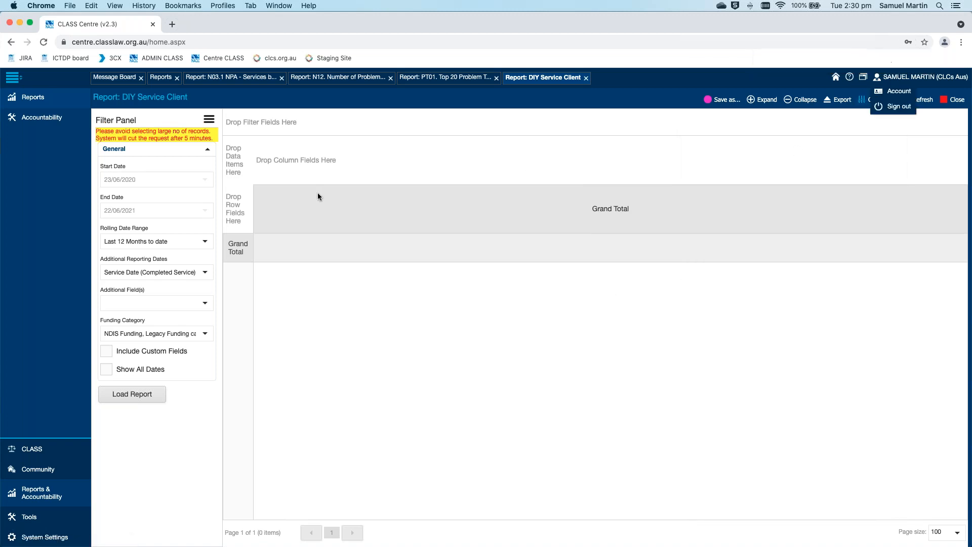
{"action": "left_click", "coordinate": [585, 79]}
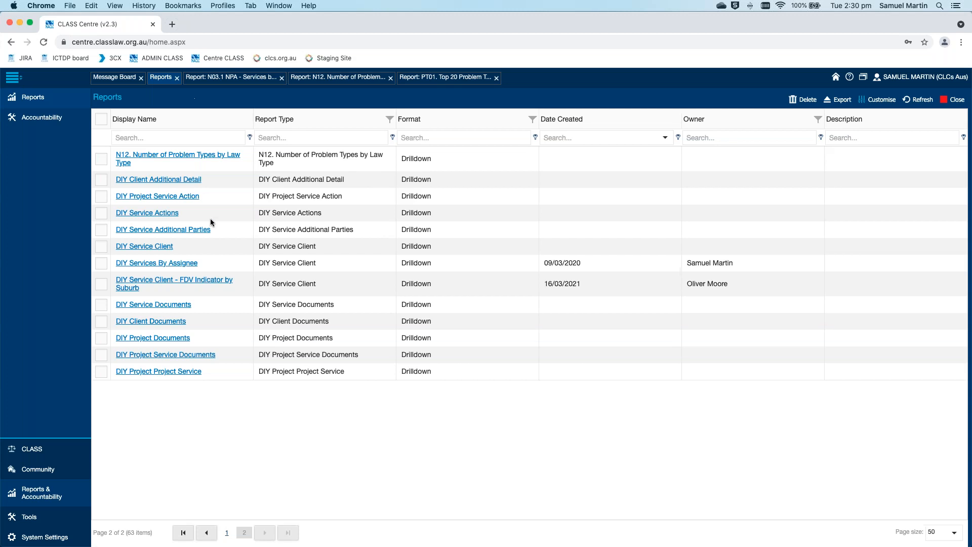
{"action": "left_click", "coordinate": [164, 247]}
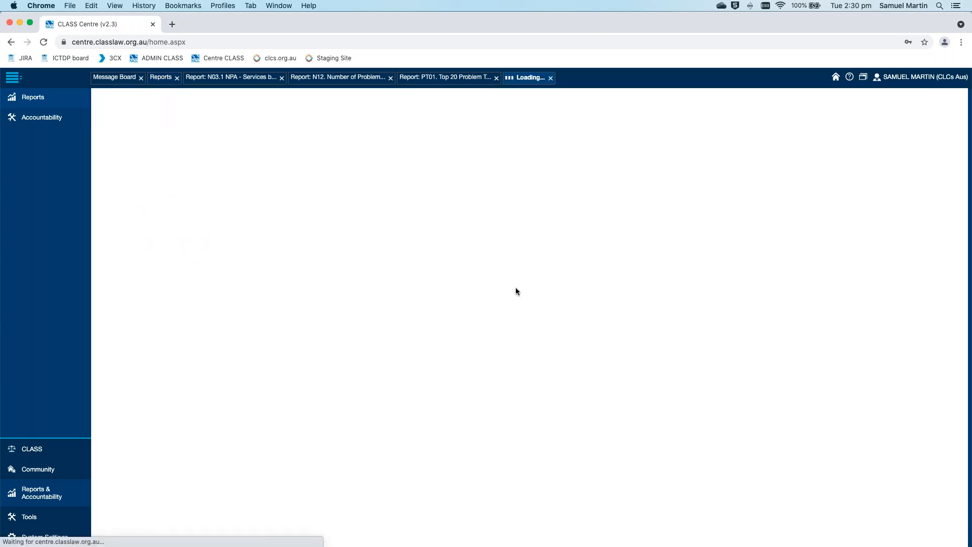
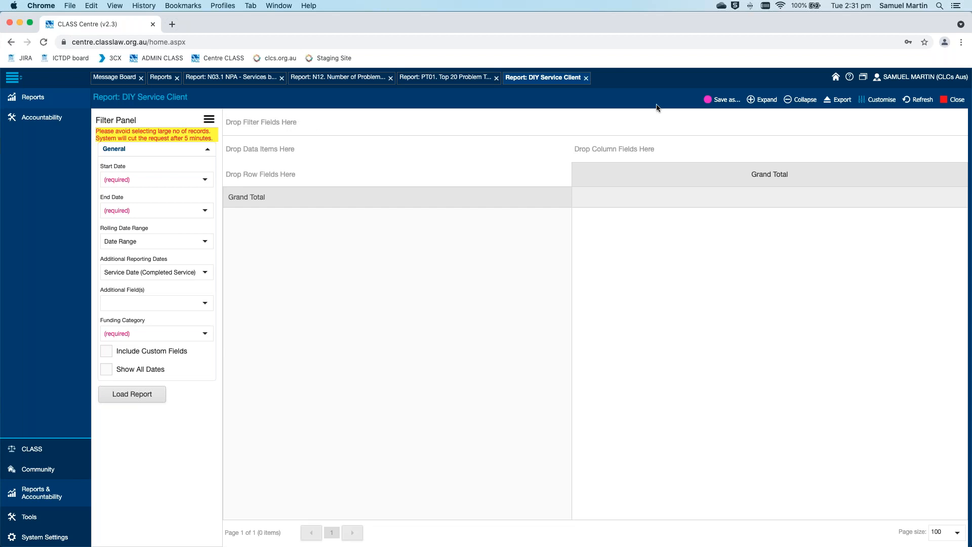
Open and enlarge the report's PivotGrid field list, and add Assigned To as a row field
{"action": "left_click", "coordinate": [882, 99]}
{"action": "left_click_drag", "start_coordinate": [272, 153], "coordinate": [709, 127]}
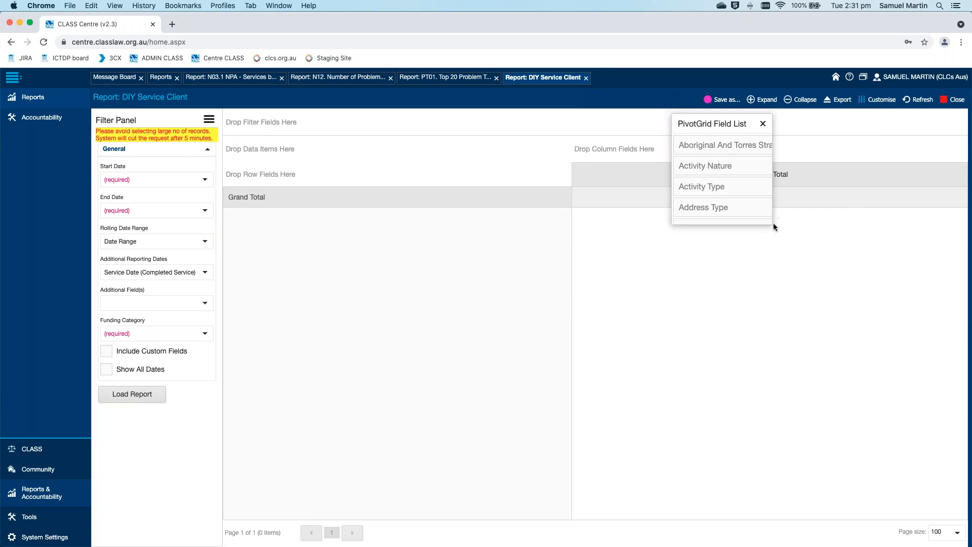
{"action": "left_click_drag", "start_coordinate": [773, 223], "coordinate": [775, 228]}
{"action": "left_click_drag", "start_coordinate": [882, 395], "coordinate": [928, 483]}
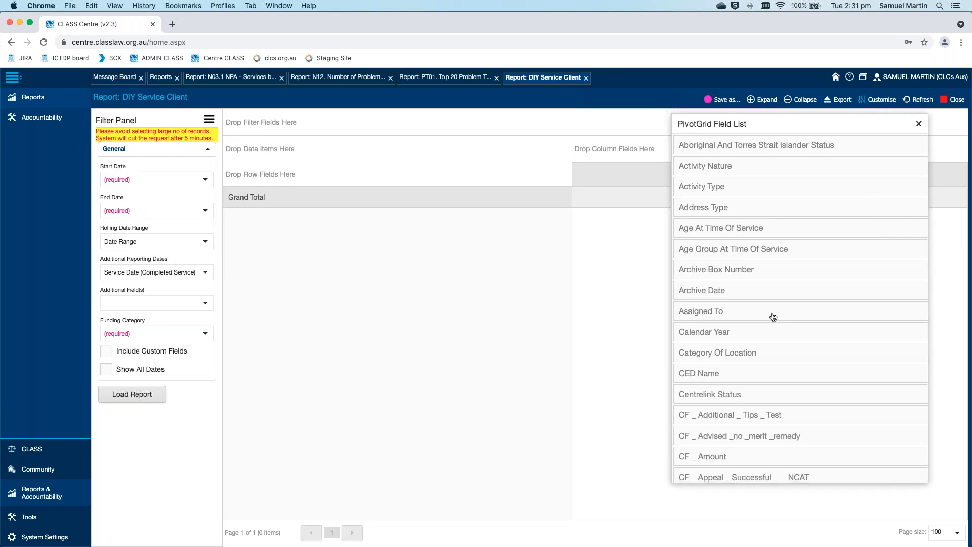
{"action": "left_click_drag", "start_coordinate": [756, 315], "coordinate": [375, 176]}
{"action": "left_click_drag", "start_coordinate": [375, 176], "coordinate": [375, 178]}
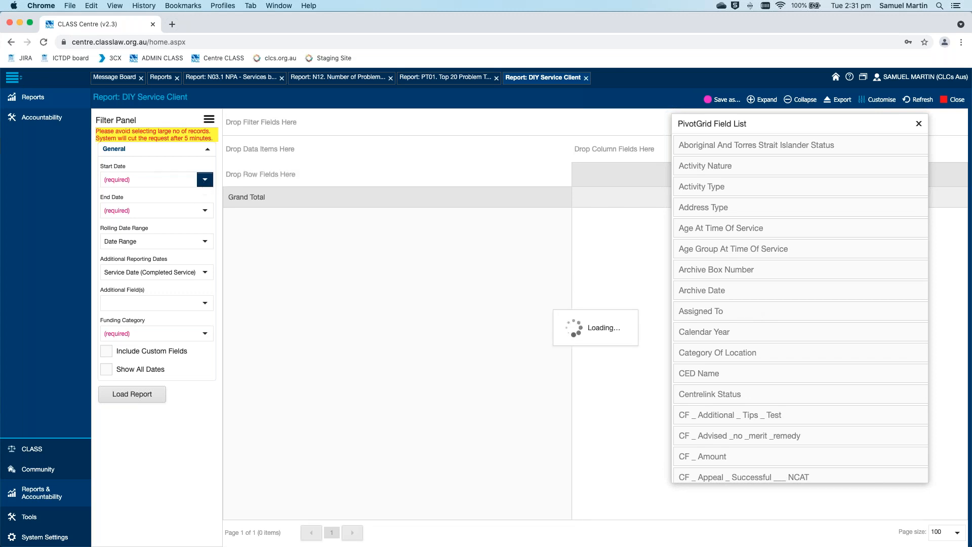
Set the rolling date range to Last 12 Months to date and select all funding categories
{"action": "left_click", "coordinate": [205, 241]}
{"action": "scroll", "coordinate": [187, 305], "scroll_direction": "down", "scroll_amount": 3}
{"action": "left_click", "coordinate": [195, 348]}
{"action": "left_click", "coordinate": [207, 335]}
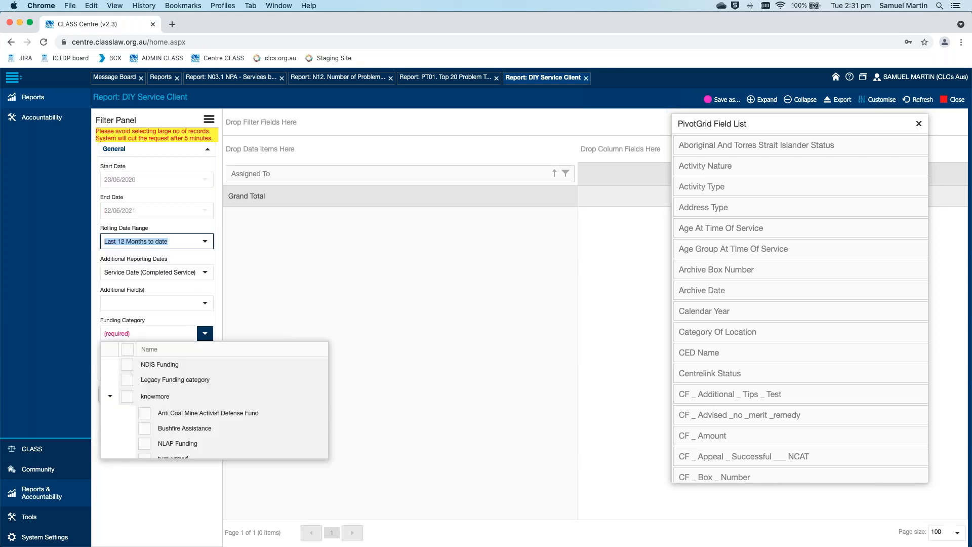
{"action": "left_click", "coordinate": [127, 349]}
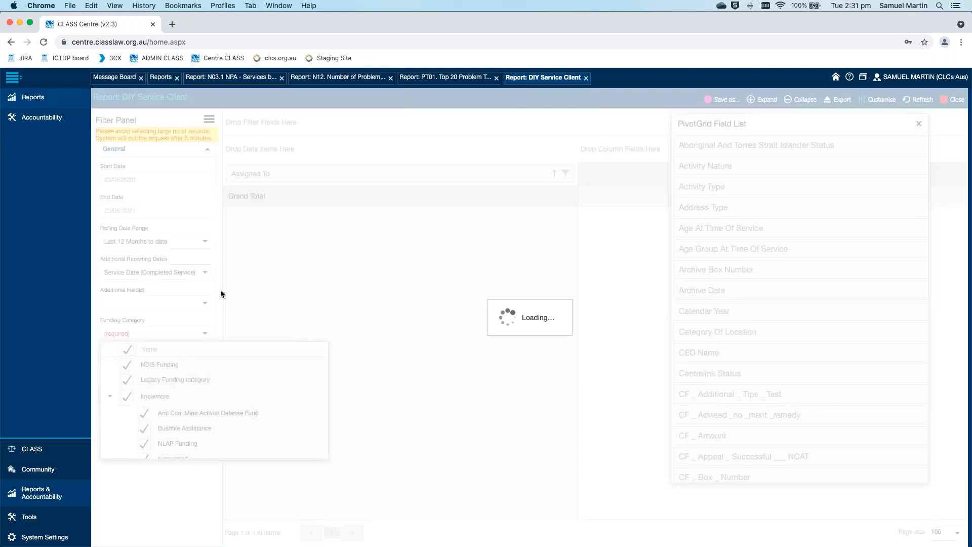
{"action": "left_click", "coordinate": [436, 297]}
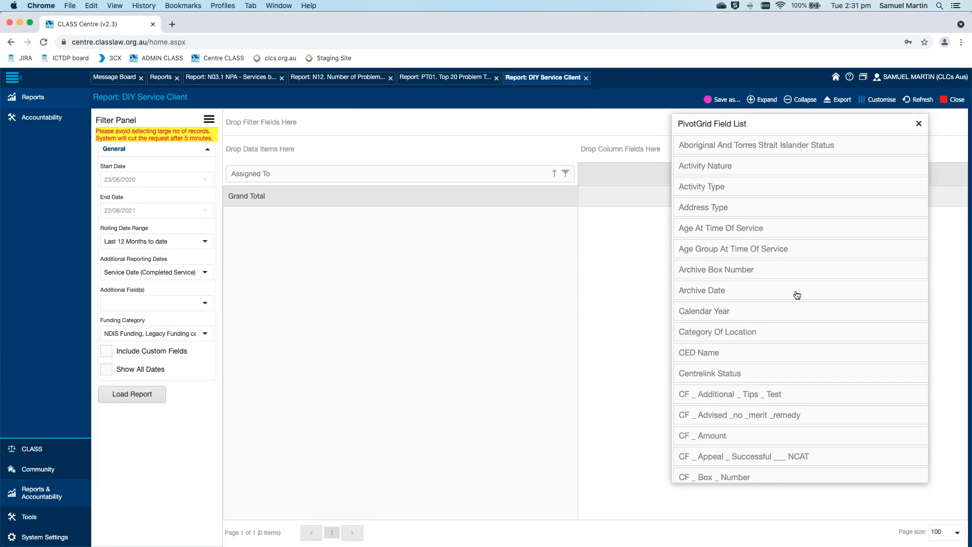
Find Client ID in the PivotGrid field list and add it as a row field after Assigned To
{"action": "key", "text": "super+f"}
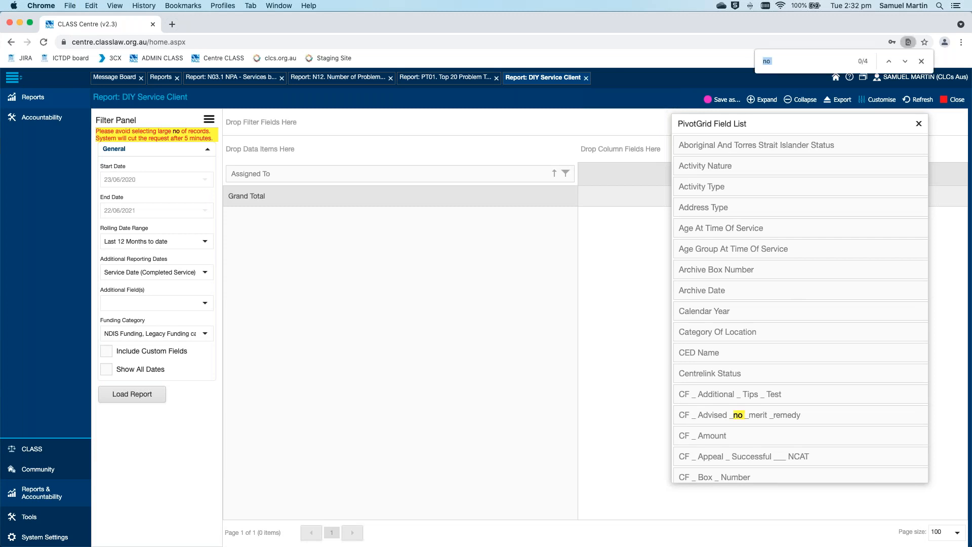
{"action": "type", "text": "cl"}
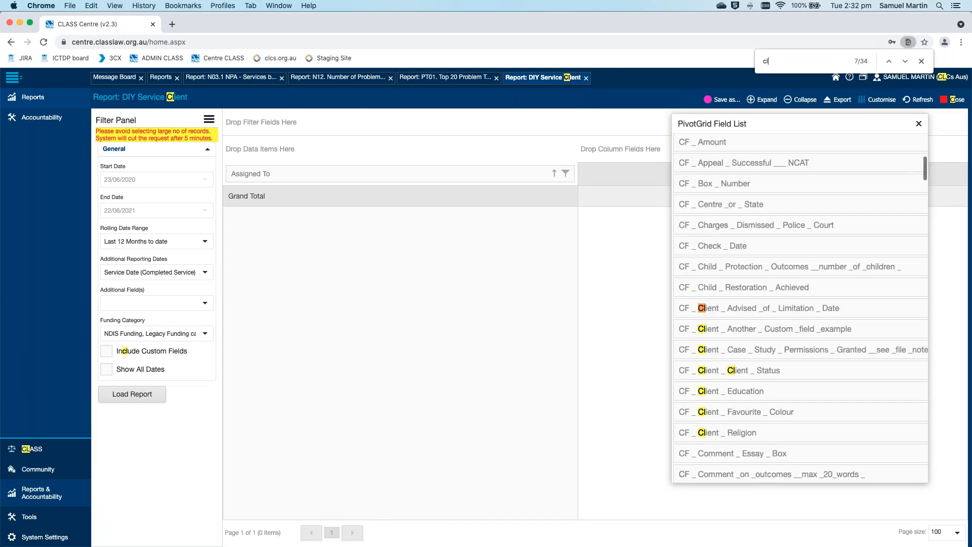
{"action": "type", "text": "ient i"}
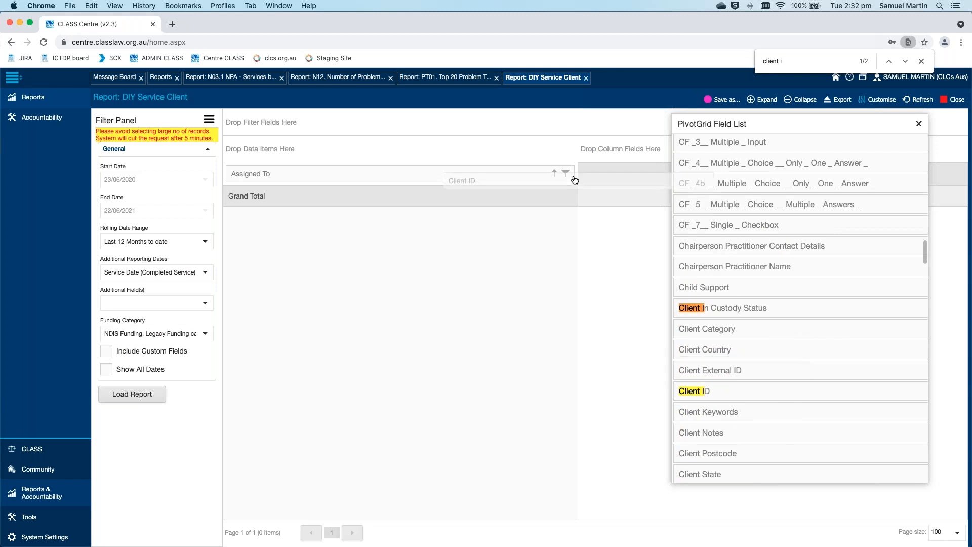
{"action": "left_click_drag", "start_coordinate": [702, 396], "coordinate": [571, 169]}
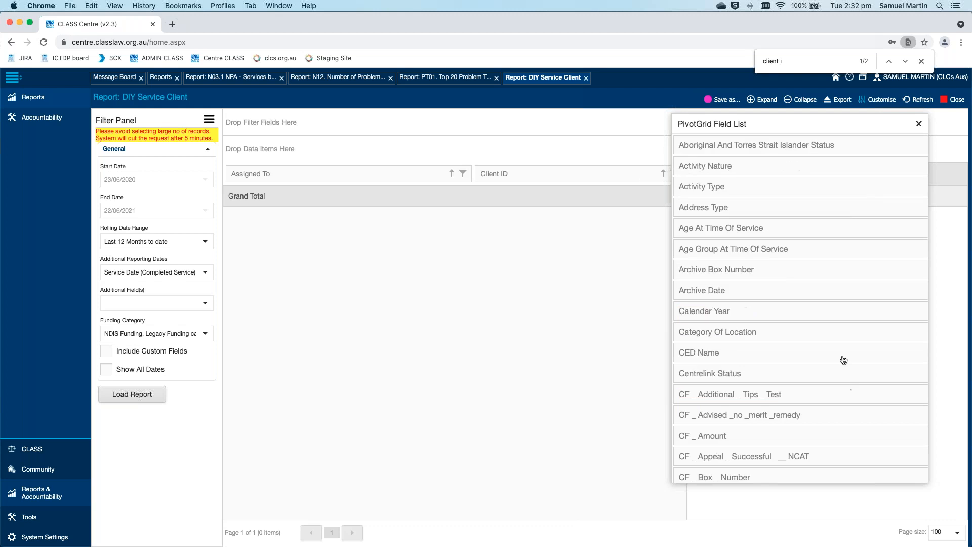
Find Service ID in the field list and add it as a row field after Client ID
{"action": "key", "text": "super+f"}
{"action": "type", "text": "servic"}
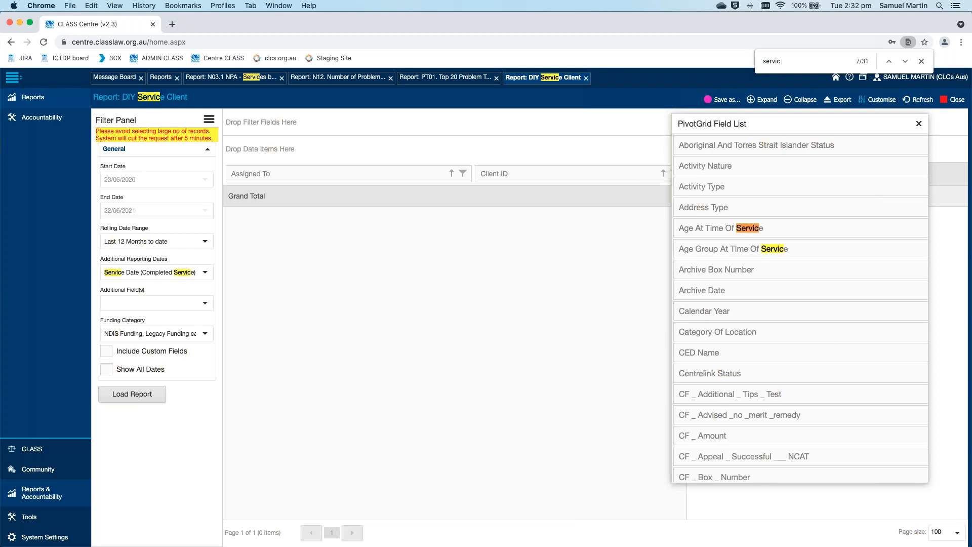
{"action": "type", "text": "e i"}
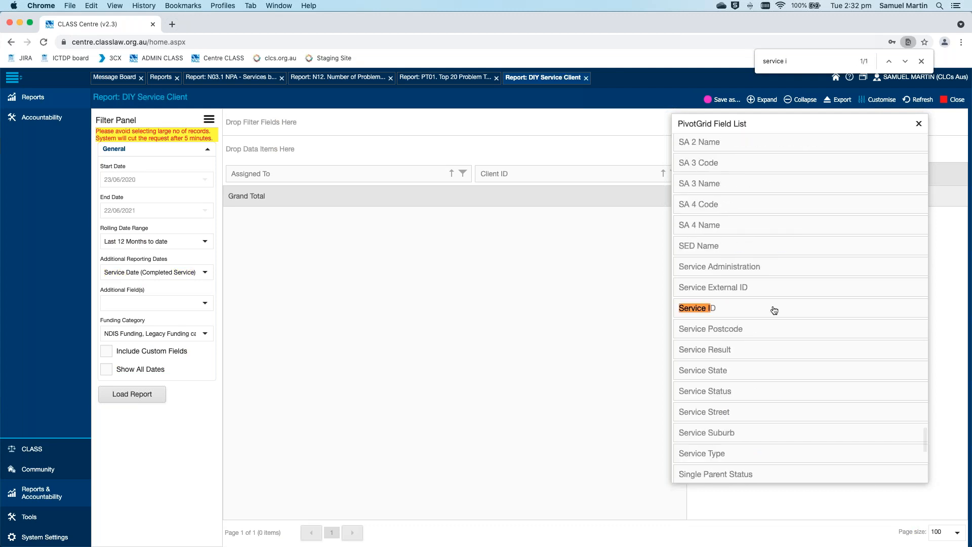
{"action": "left_click_drag", "start_coordinate": [749, 123], "coordinate": [319, 98]}
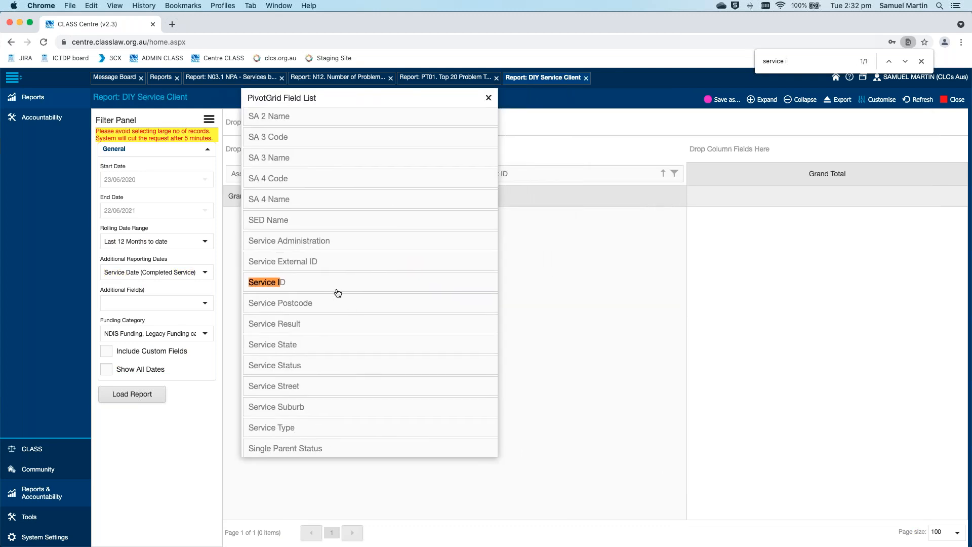
{"action": "left_click_drag", "start_coordinate": [325, 286], "coordinate": [740, 173]}
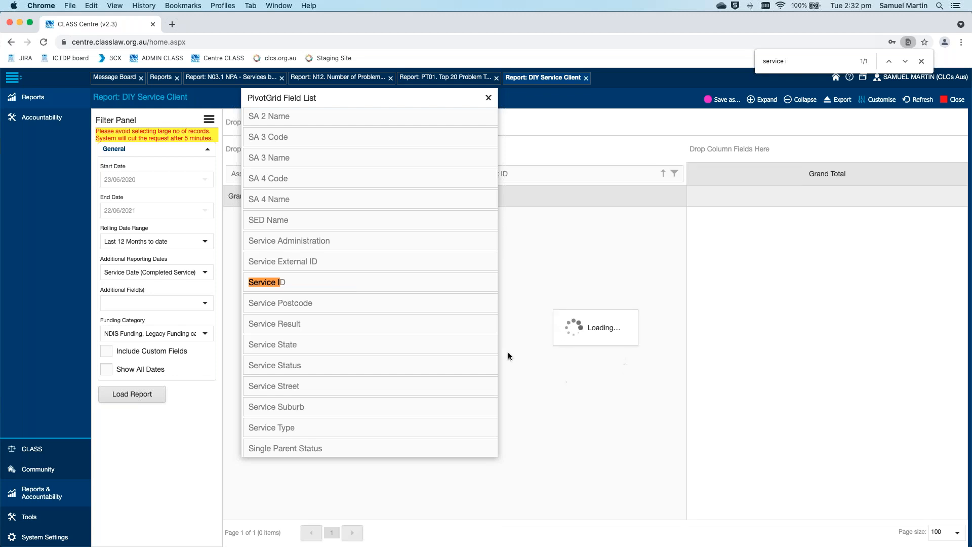
Add Service Status as a row field after Service ID, and close the page search and field list
{"action": "left_click", "coordinate": [801, 62]}
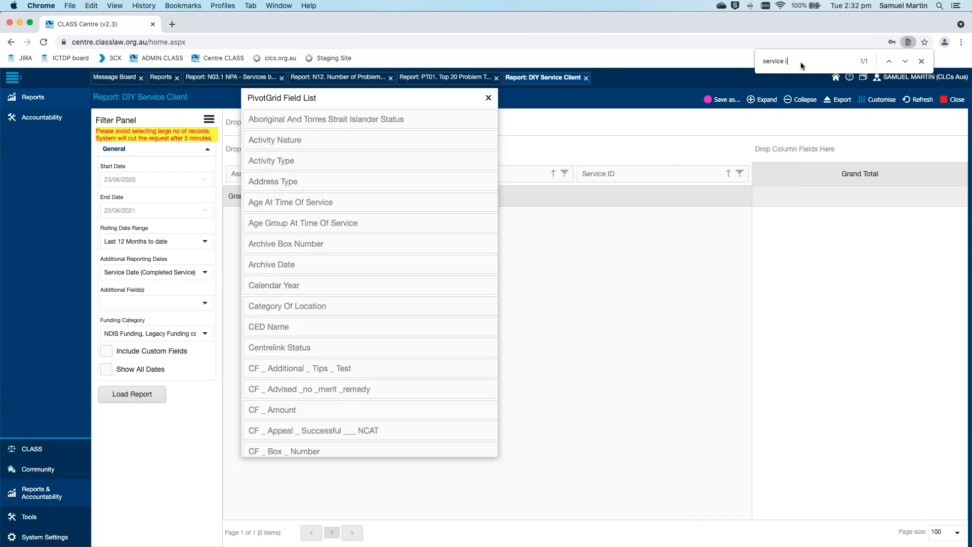
{"action": "key", "text": "BackSpace"}
{"action": "type", "text": "st"}
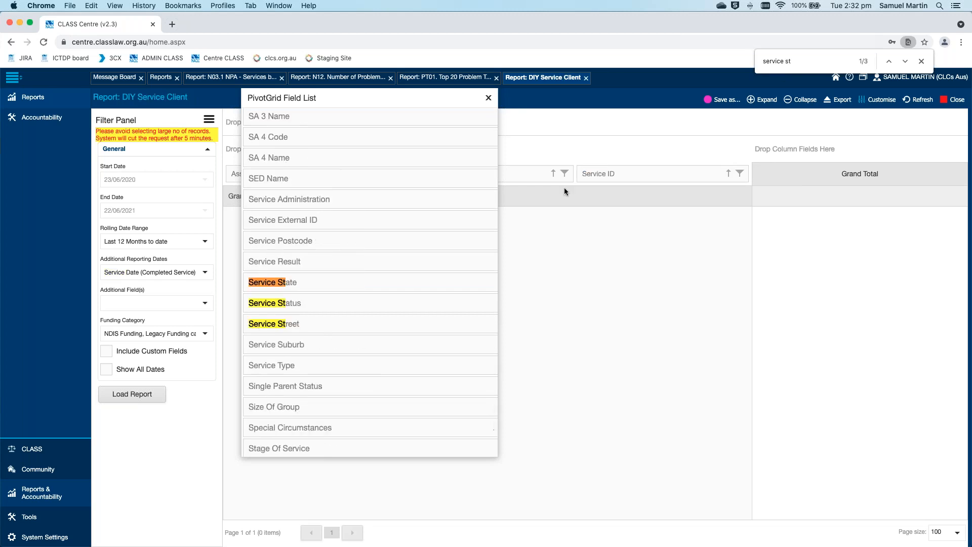
{"action": "left_click_drag", "start_coordinate": [353, 312], "coordinate": [810, 175]}
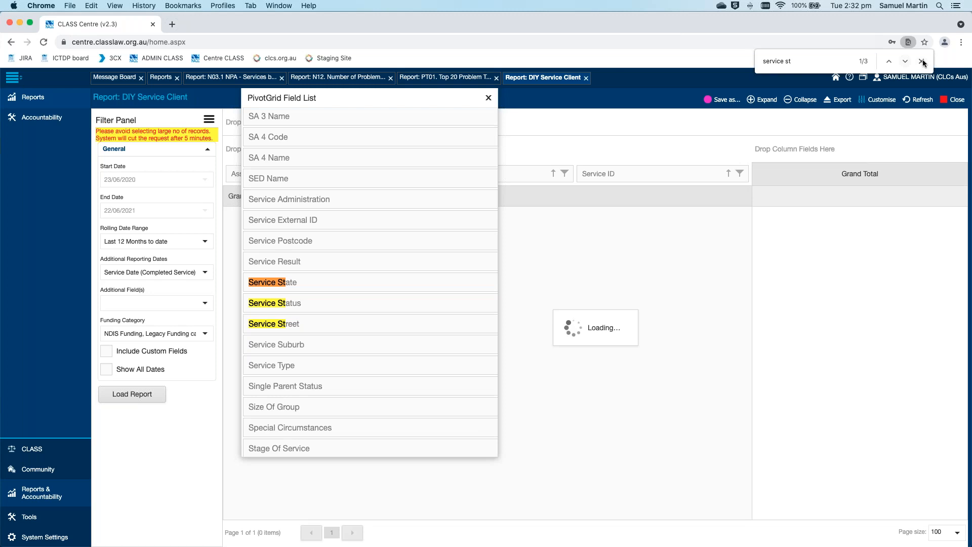
{"action": "key", "text": "Escape"}
{"action": "left_click", "coordinate": [489, 98]}
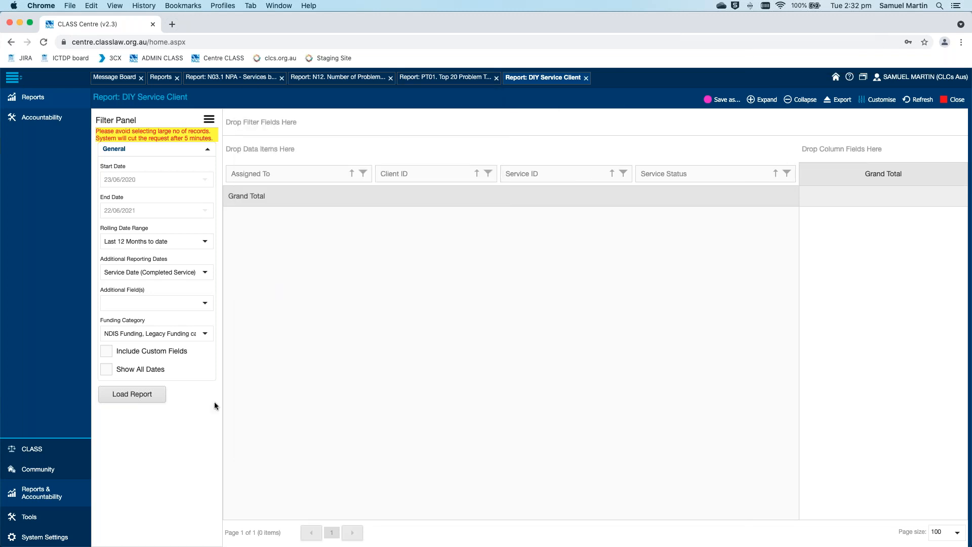
Load the report, and set the additional reporting dates to All Open (ongoing) Services
{"action": "left_click", "coordinate": [145, 401]}
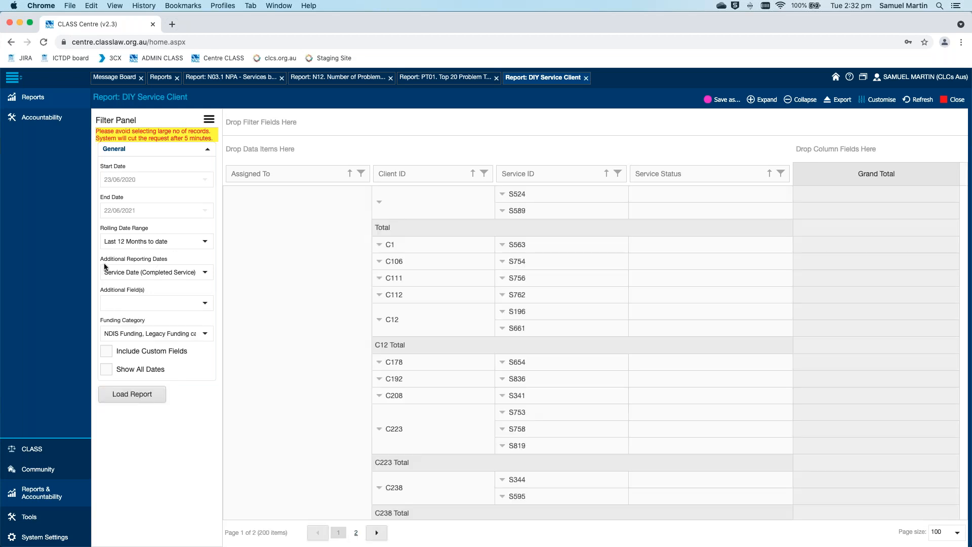
{"action": "left_click", "coordinate": [200, 272]}
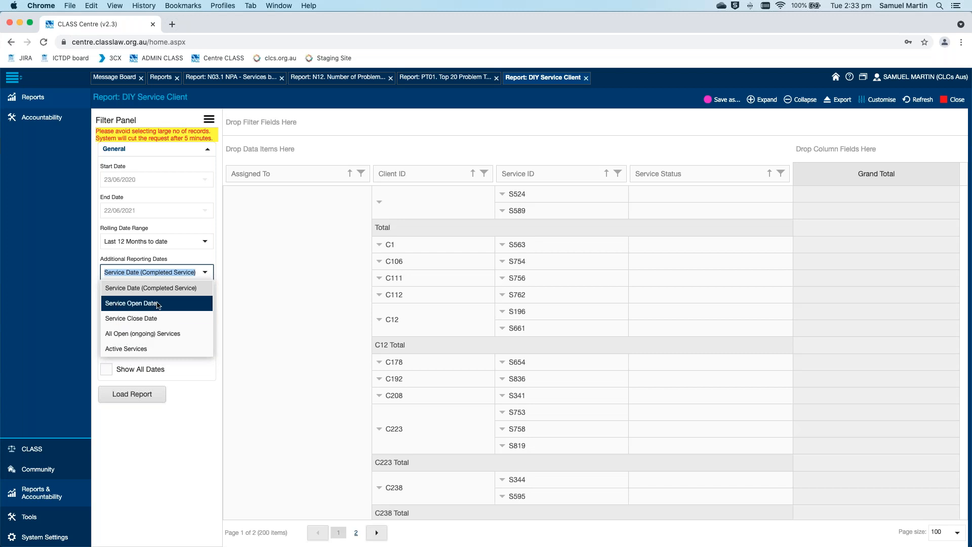
{"action": "left_click", "coordinate": [162, 335]}
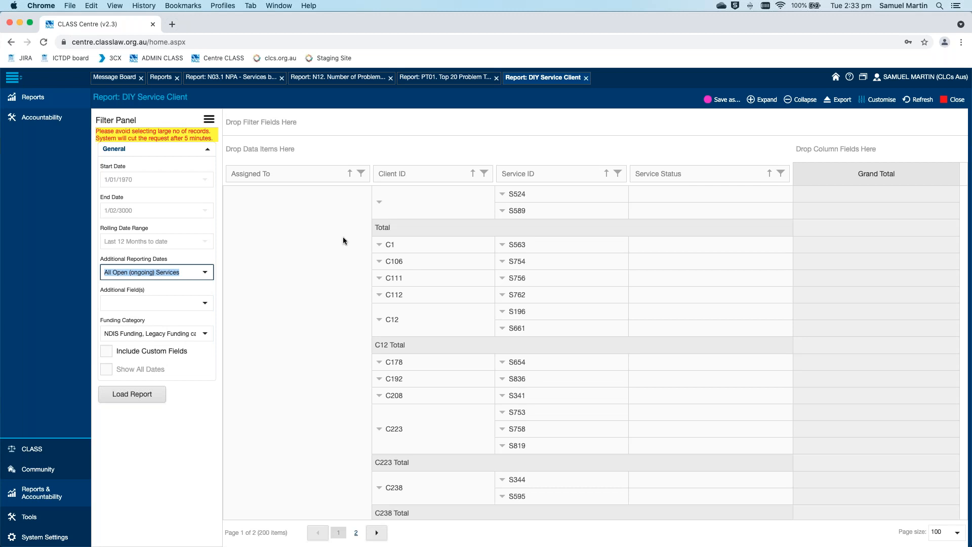
Check the values in the Assigned To filter, include Service Assigned To as an additional field, and reload the report
{"action": "scroll", "coordinate": [342, 236], "scroll_direction": "down", "scroll_amount": 20}
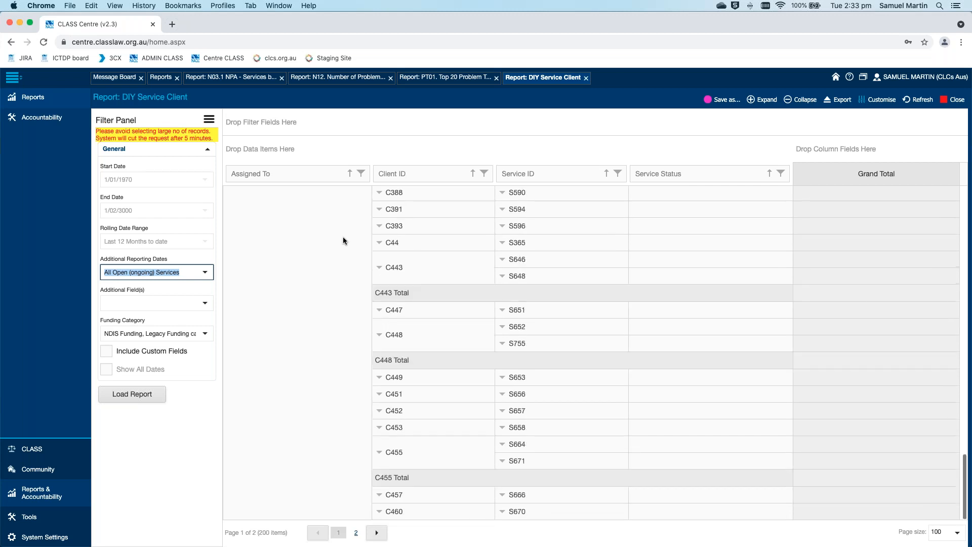
{"action": "left_click", "coordinate": [359, 172]}
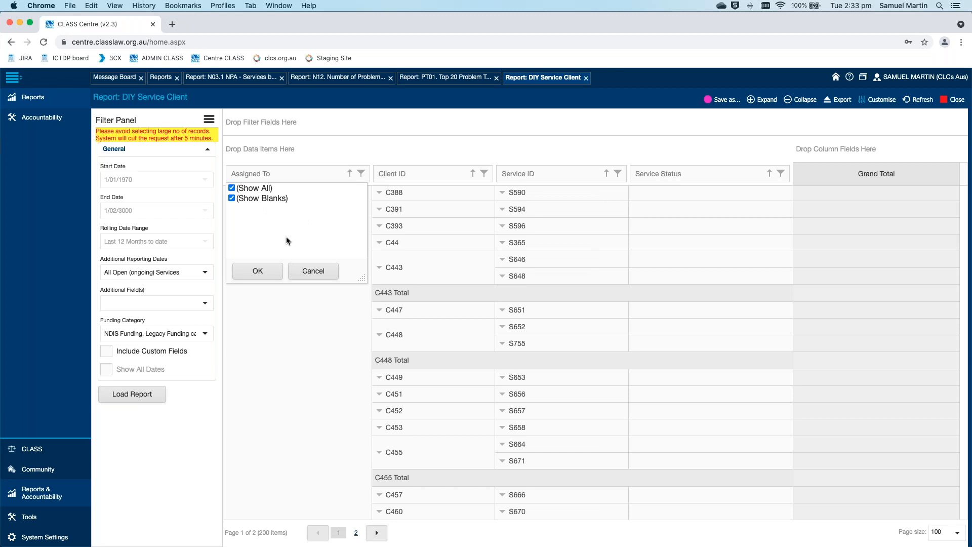
{"action": "left_click", "coordinate": [306, 273]}
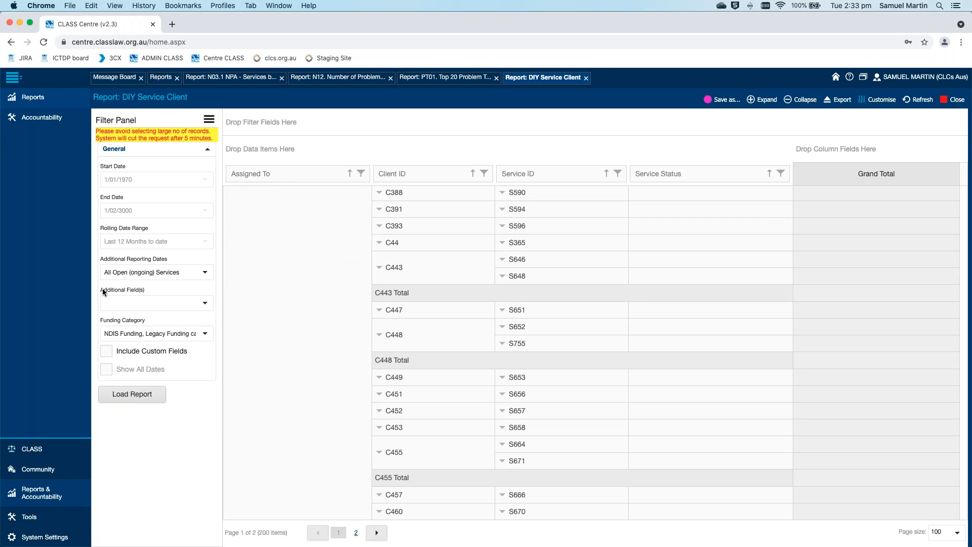
{"action": "left_click", "coordinate": [205, 303]}
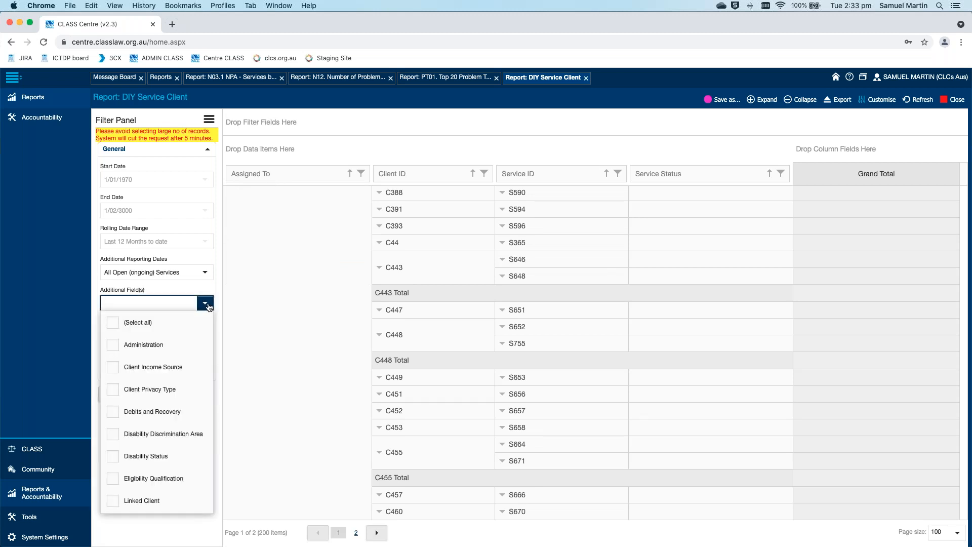
{"action": "scroll", "coordinate": [149, 372], "scroll_direction": "down", "scroll_amount": 3}
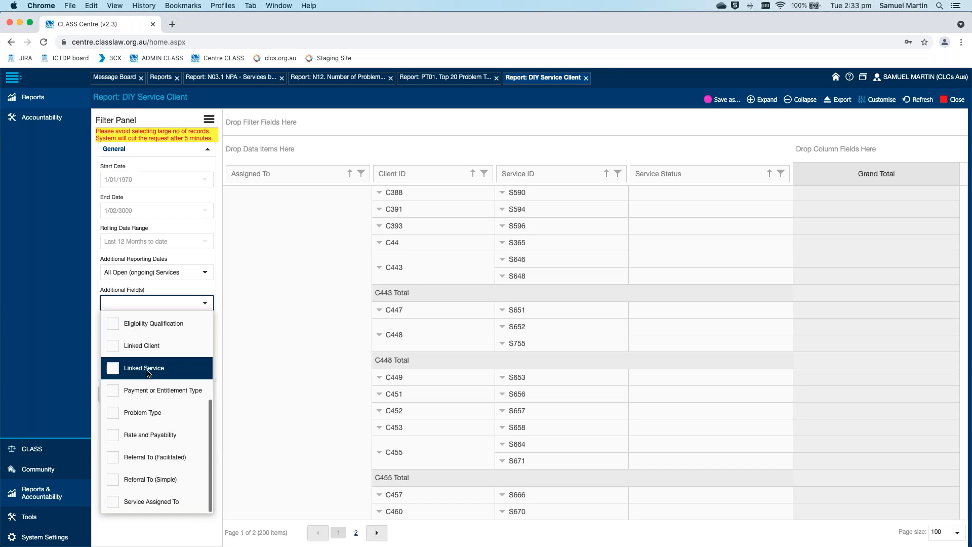
{"action": "left_click", "coordinate": [120, 502]}
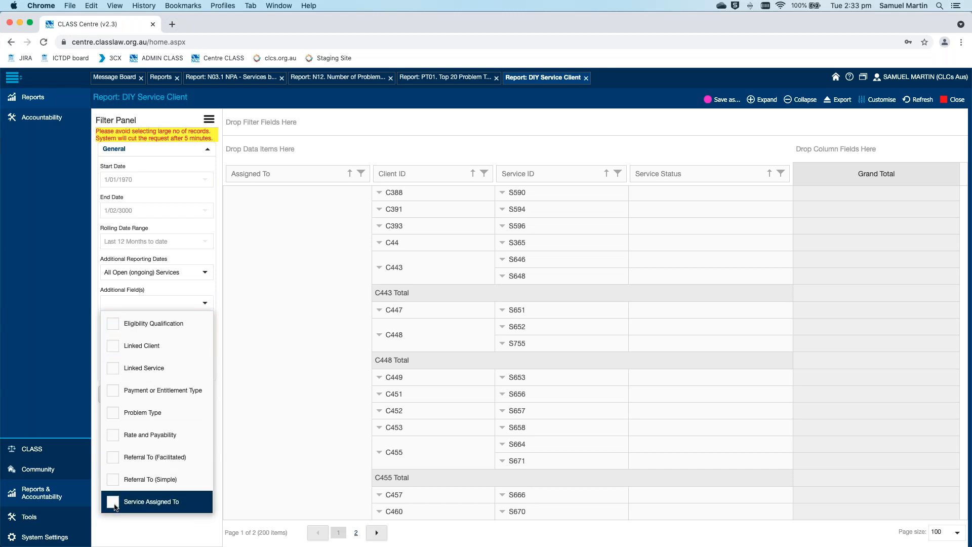
{"action": "left_click", "coordinate": [218, 396]}
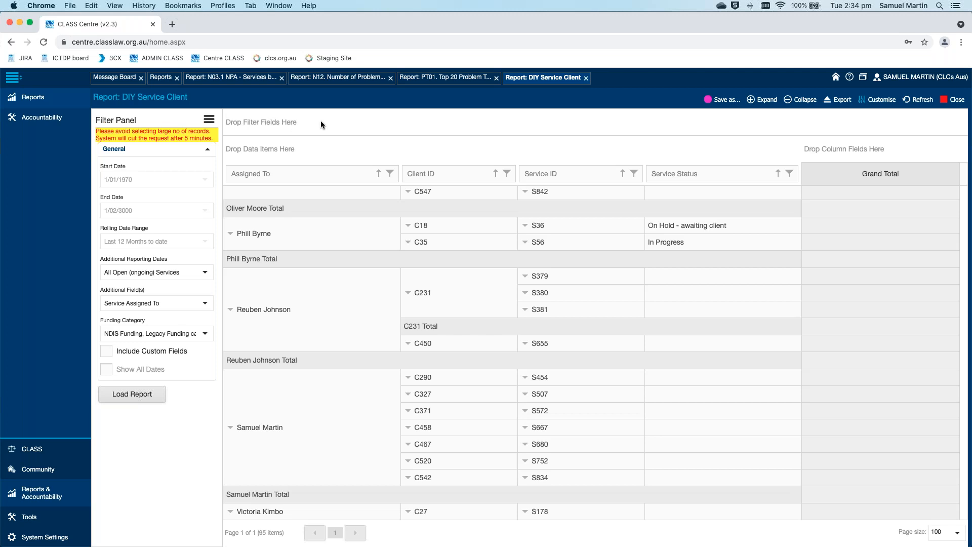
Move Assigned To to the filter fields and filter it to only the signed-in staff member
{"action": "left_click_drag", "start_coordinate": [284, 178], "coordinate": [311, 127]}
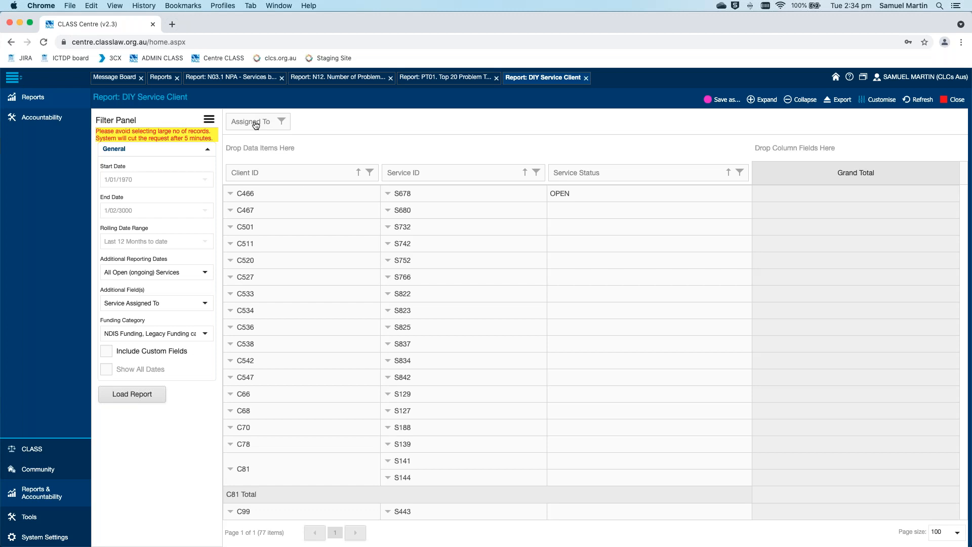
{"action": "left_click", "coordinate": [283, 121]}
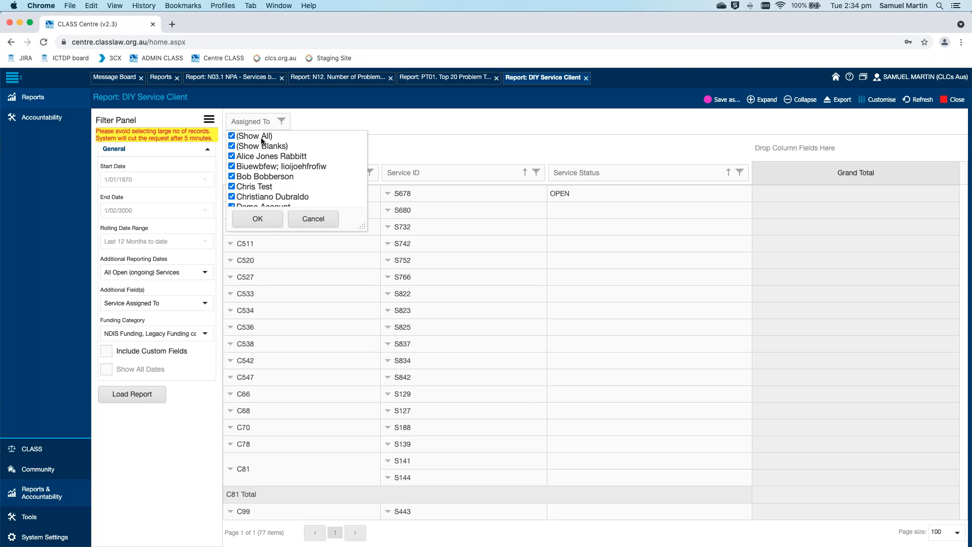
{"action": "left_click", "coordinate": [232, 135]}
{"action": "scroll", "coordinate": [273, 165], "scroll_direction": "down", "scroll_amount": 5}
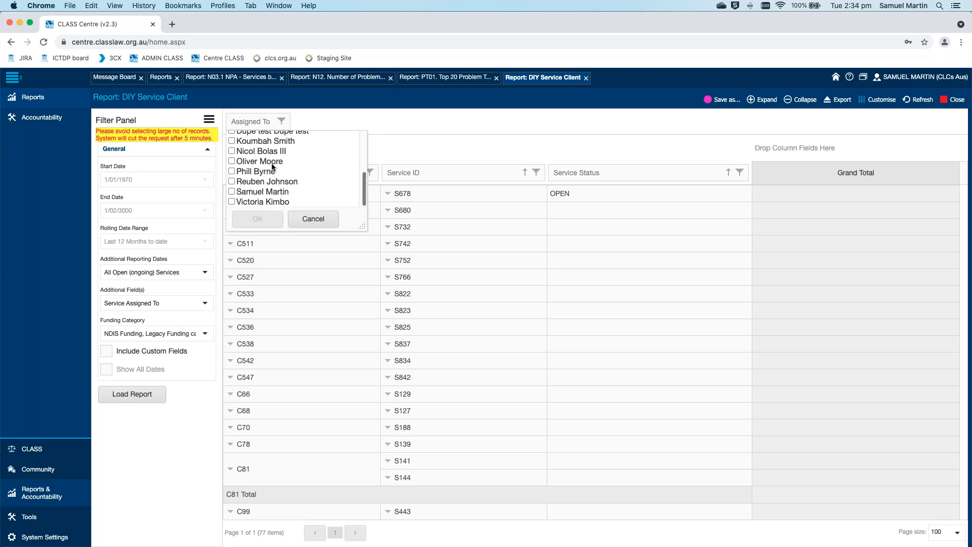
{"action": "left_click", "coordinate": [232, 191]}
{"action": "left_click", "coordinate": [257, 219]}
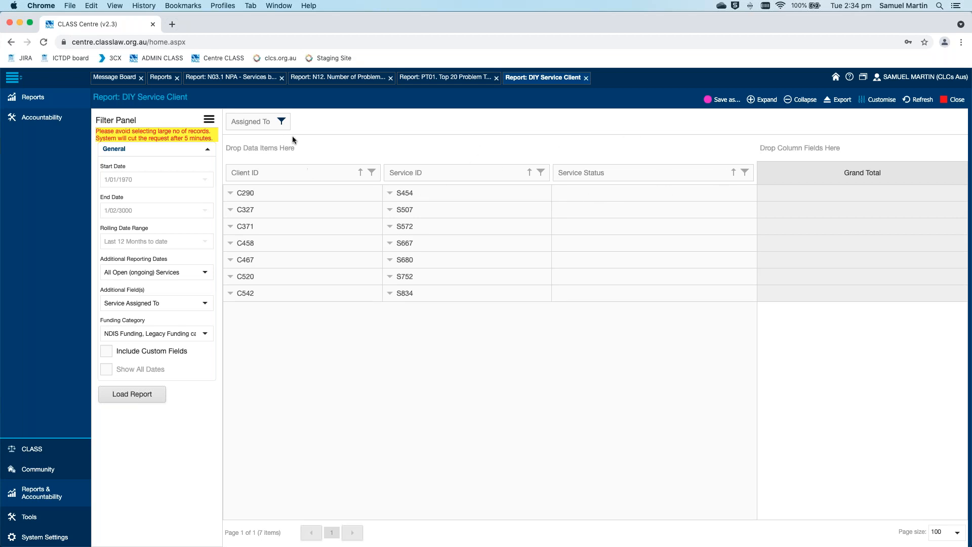
Move Service Status ahead of Client ID so that it is the first row field
{"action": "left_click", "coordinate": [745, 174]}
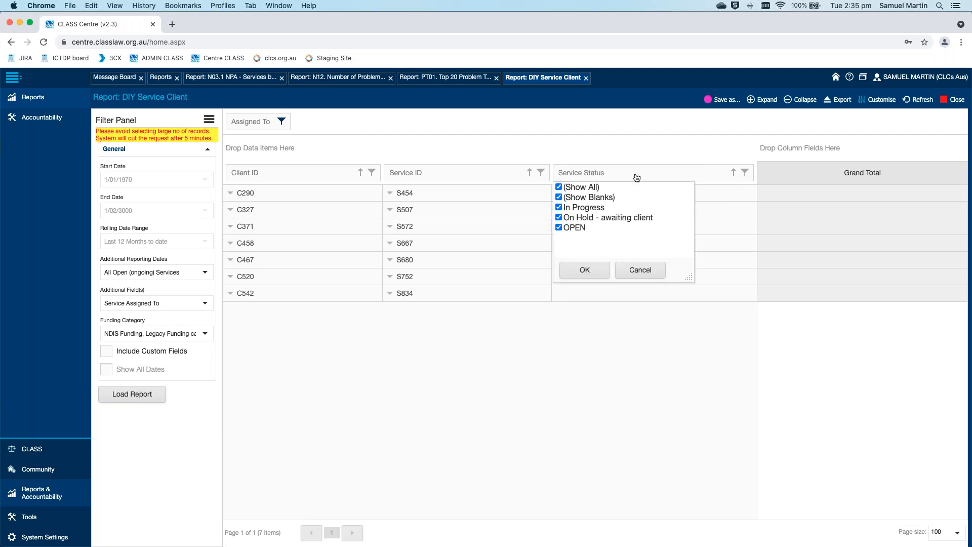
{"action": "left_click_drag", "start_coordinate": [638, 177], "coordinate": [350, 137]}
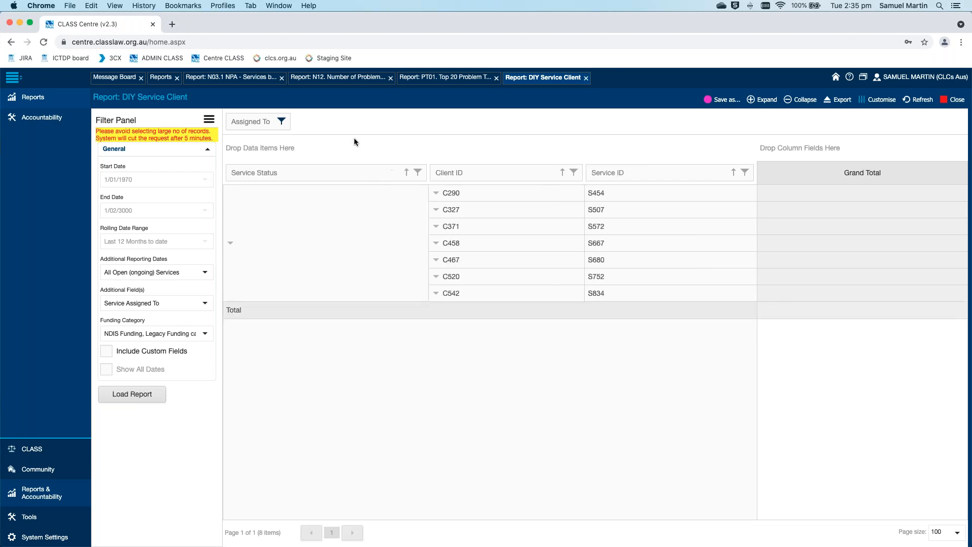
Filter Service Status to In Progress, On Hold - awaiting client and OPEN, leaving out blanks
{"action": "left_click", "coordinate": [418, 173]}
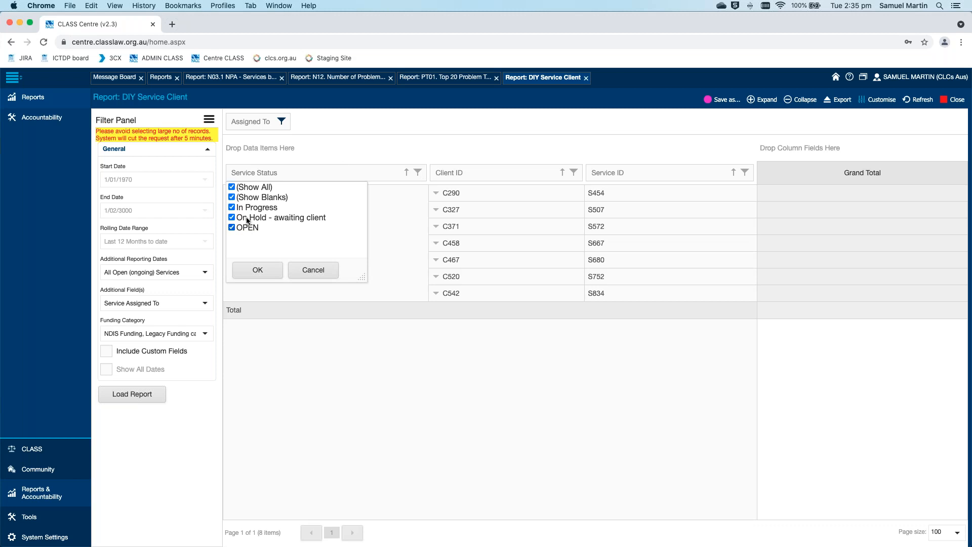
{"action": "left_click", "coordinate": [233, 187]}
{"action": "left_click", "coordinate": [232, 208]}
{"action": "left_click", "coordinate": [233, 218]}
{"action": "left_click", "coordinate": [233, 228]}
{"action": "left_click", "coordinate": [258, 270]}
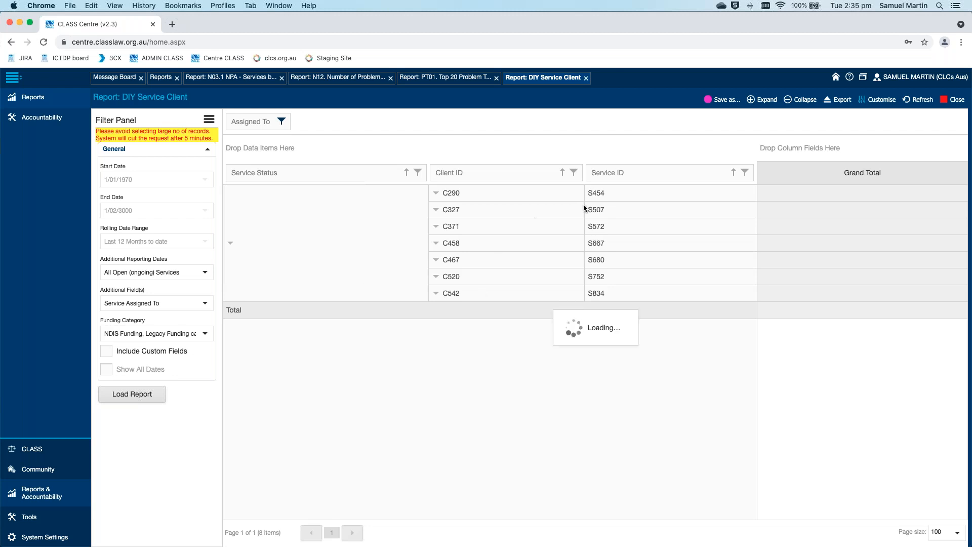
Reset the Service Status filter to show all values
{"action": "left_click", "coordinate": [418, 172]}
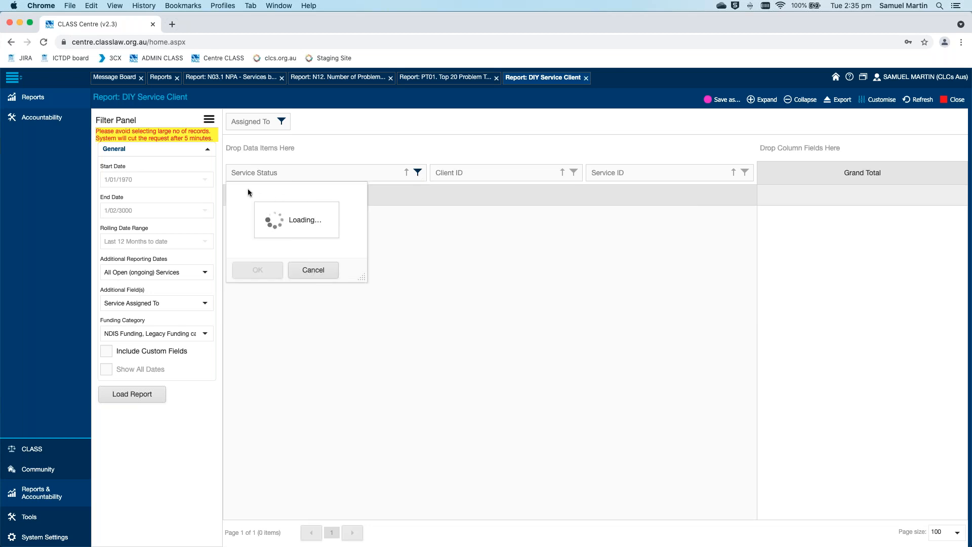
{"action": "left_click", "coordinate": [232, 188]}
{"action": "left_click", "coordinate": [258, 270]}
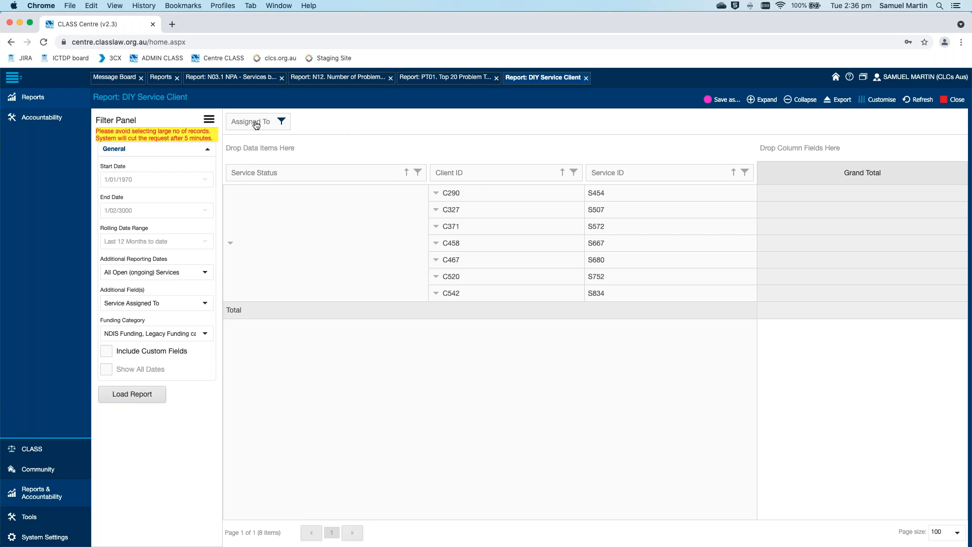
Move Assigned To from the filter fields back to the row fields, ahead of Service Status
{"action": "mouse_move", "coordinate": [256, 125]}
{"action": "left_mouse_down"}
{"action": "mouse_move", "coordinate": [250, 137]}
{"action": "mouse_move", "coordinate": [259, 125]}
{"action": "left_mouse_up"}
{"action": "left_click_drag", "start_coordinate": [259, 125], "coordinate": [258, 125]}
{"action": "mouse_move", "coordinate": [255, 165]}
{"action": "left_mouse_down"}
{"action": "mouse_move", "coordinate": [223, 174]}
{"action": "mouse_move", "coordinate": [251, 172]}
{"action": "left_mouse_up"}
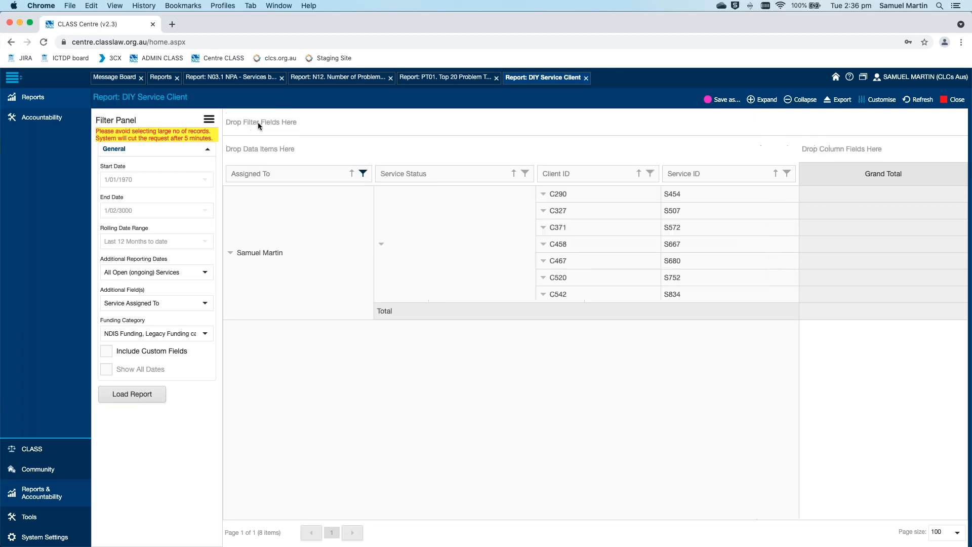
Look through the staff names available in the Assigned To filter, keeping the existing selection
{"action": "left_click", "coordinate": [364, 174]}
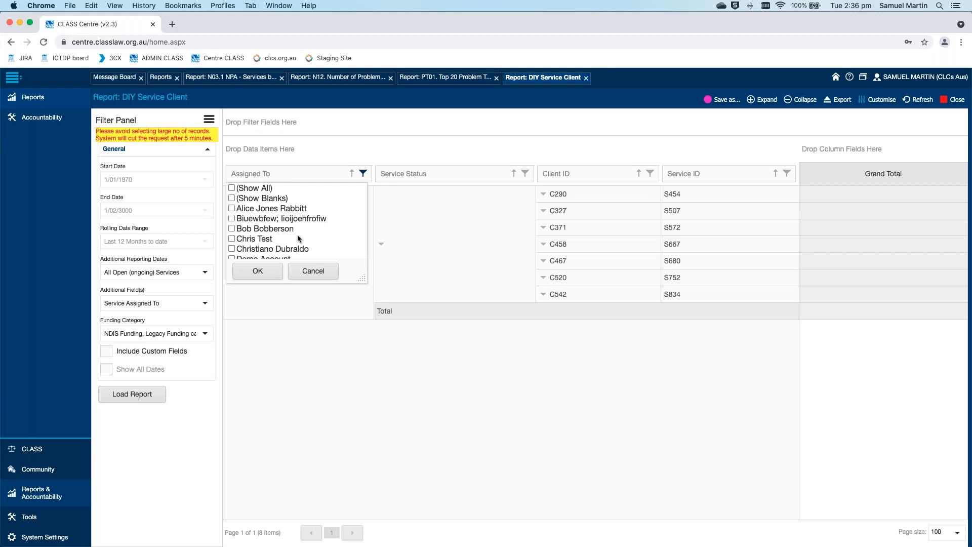
{"action": "scroll", "coordinate": [301, 219], "scroll_direction": "down", "scroll_amount": 5}
{"action": "scroll", "coordinate": [301, 220], "scroll_direction": "up", "scroll_amount": 5}
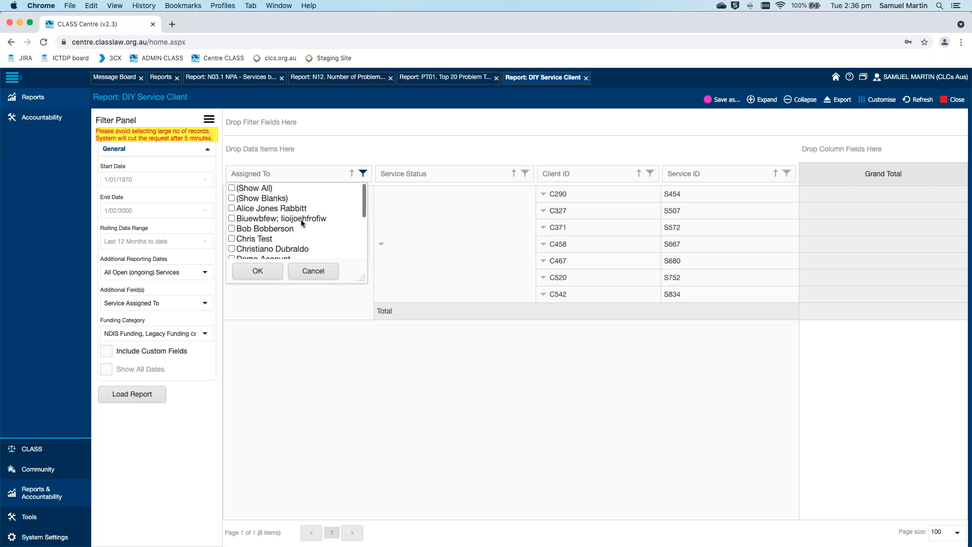
{"action": "left_click", "coordinate": [363, 175]}
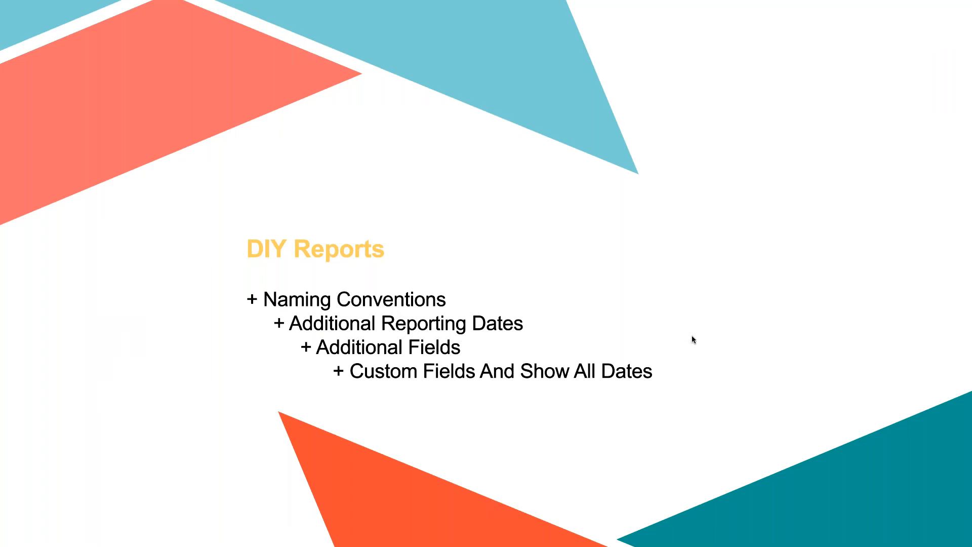
{"action": "key", "text": "ctrl+Left"}
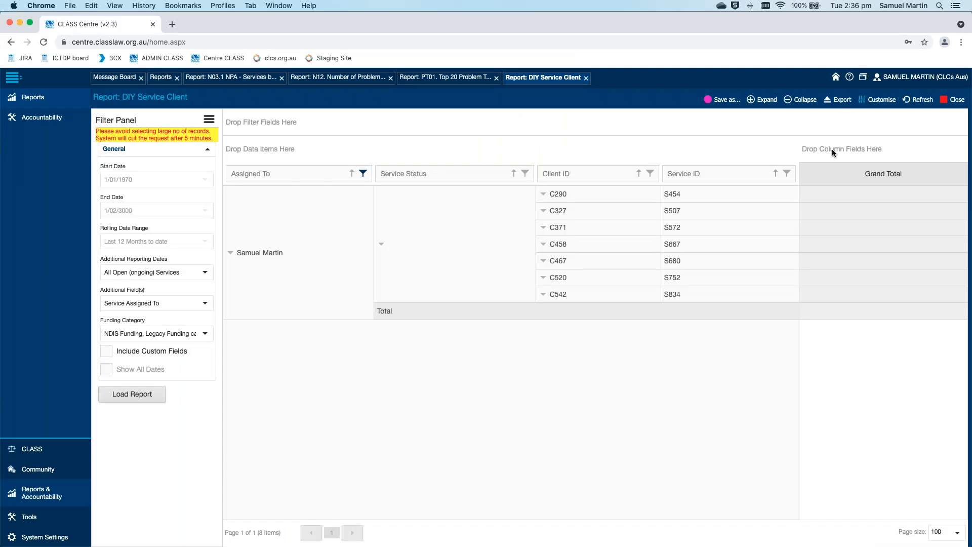
Add the Month field from the PivotGrid Field List to the report's column fields and close the list
{"action": "left_click", "coordinate": [885, 100]}
{"action": "left_click", "coordinate": [899, 114]}
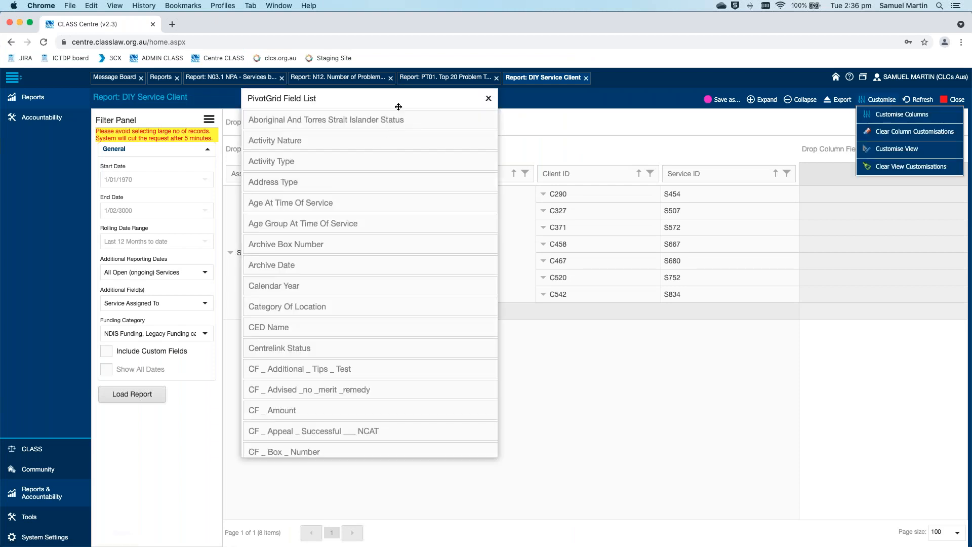
{"action": "left_click_drag", "start_coordinate": [395, 106], "coordinate": [634, 110]}
{"action": "scroll", "coordinate": [620, 261], "scroll_direction": "down", "scroll_amount": 10}
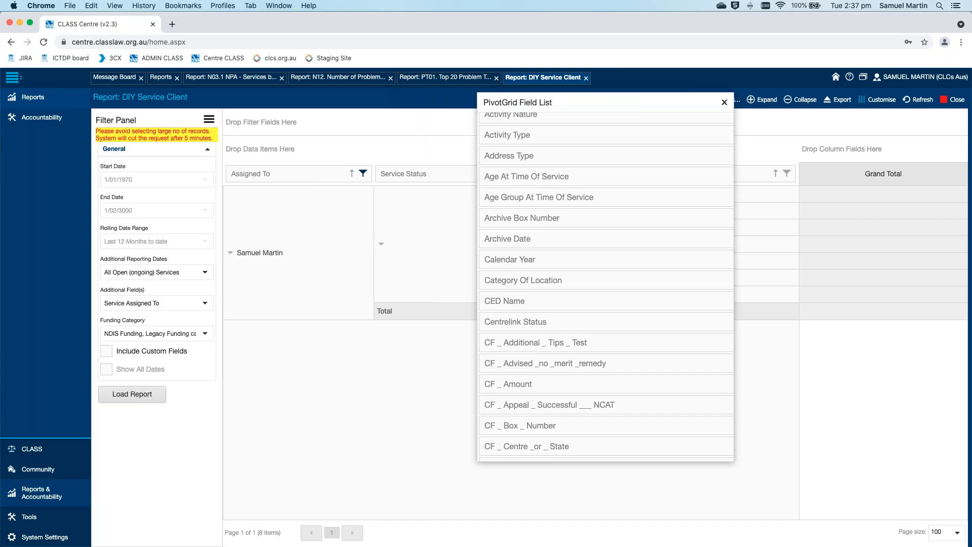
{"action": "scroll", "coordinate": [621, 262], "scroll_direction": "down", "scroll_amount": 15}
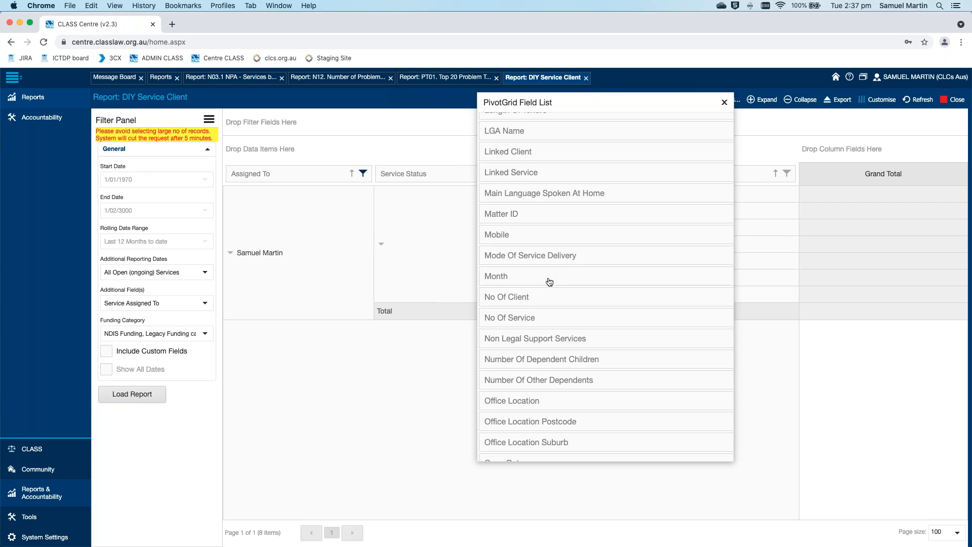
{"action": "left_click_drag", "start_coordinate": [506, 280], "coordinate": [822, 139]}
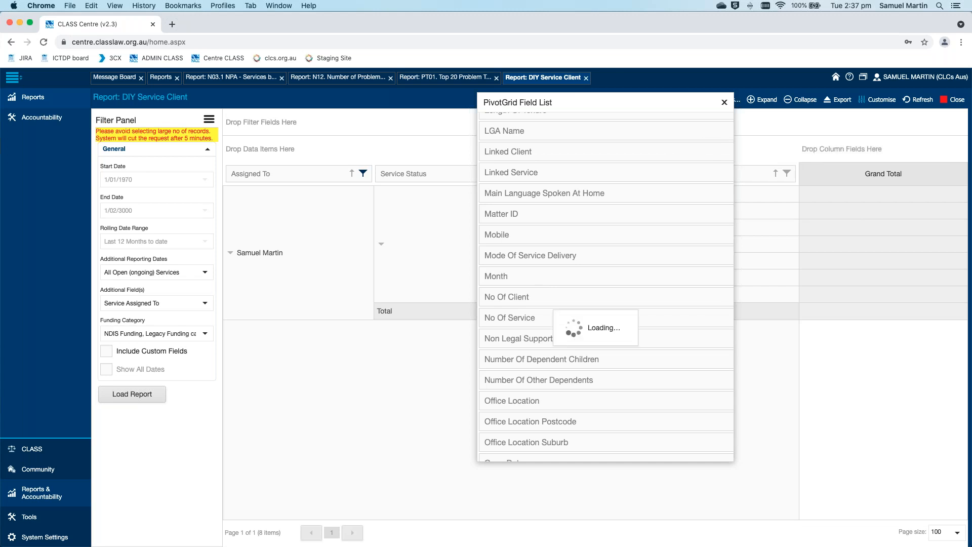
{"action": "left_click", "coordinate": [725, 103]}
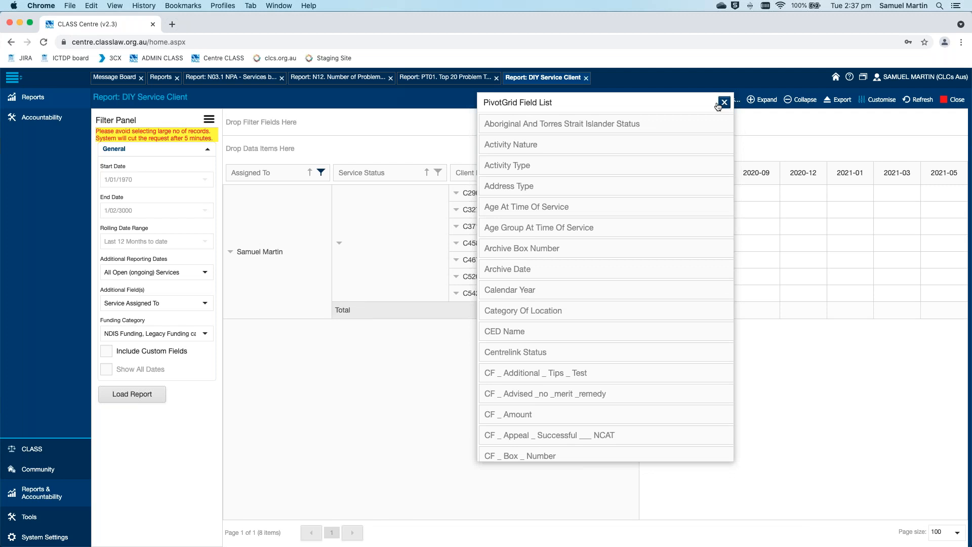
{"action": "left_click", "coordinate": [725, 103]}
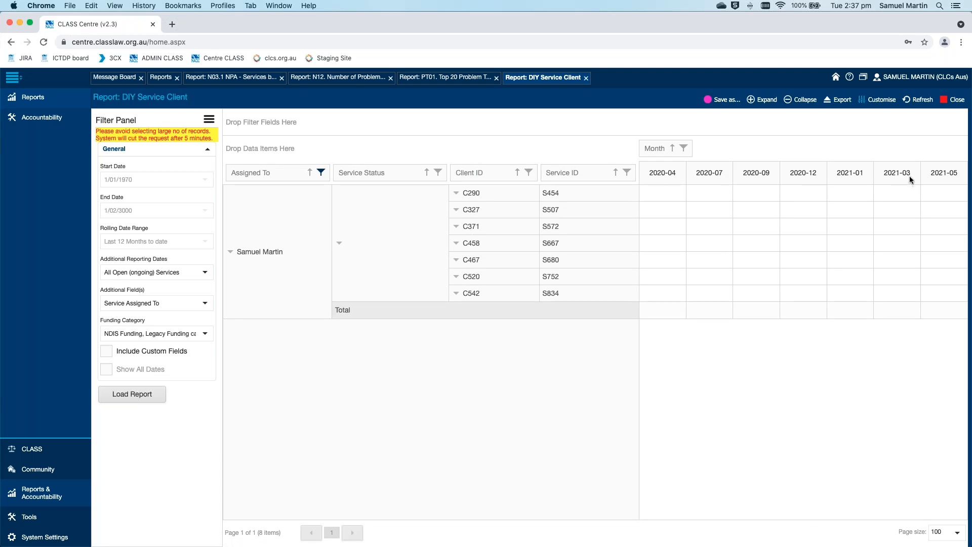
Find No Of Service in the field list, add it as a data item, and remove Service ID from the row fields
{"action": "left_click", "coordinate": [886, 104]}
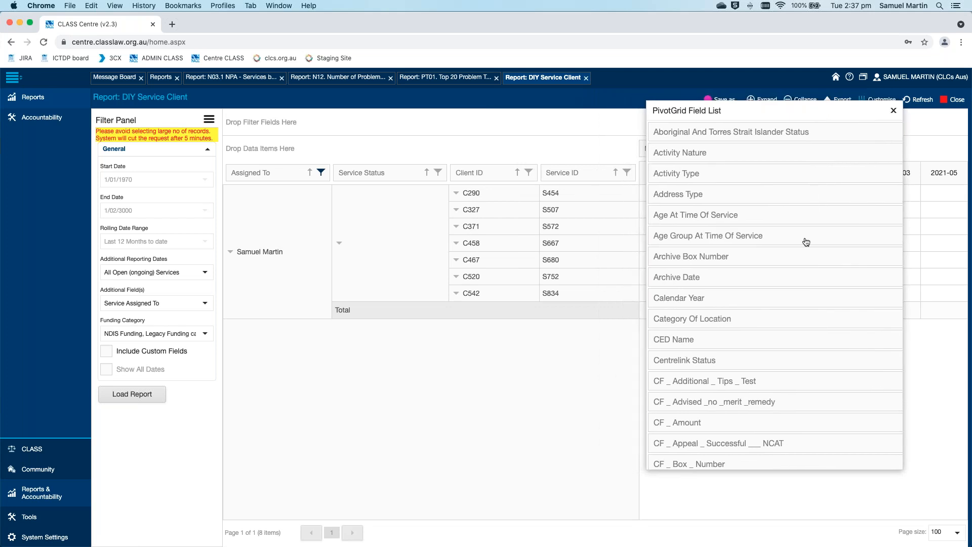
{"action": "key", "text": "super+f"}
{"action": "type", "text": "no of s"}
{"action": "left_click_drag", "start_coordinate": [621, 269], "coordinate": [359, 149]}
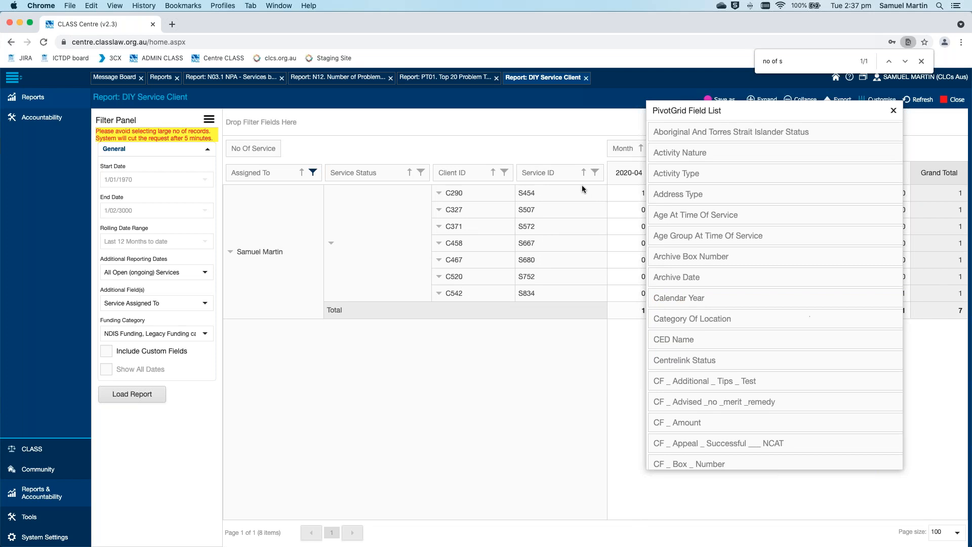
{"action": "left_click_drag", "start_coordinate": [578, 185], "coordinate": [806, 223]}
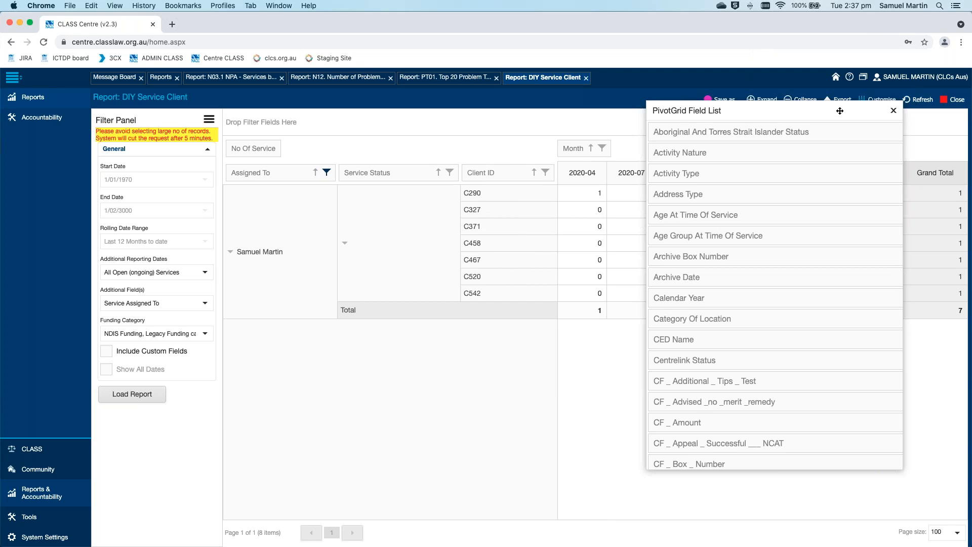
{"action": "left_click", "coordinate": [892, 112]}
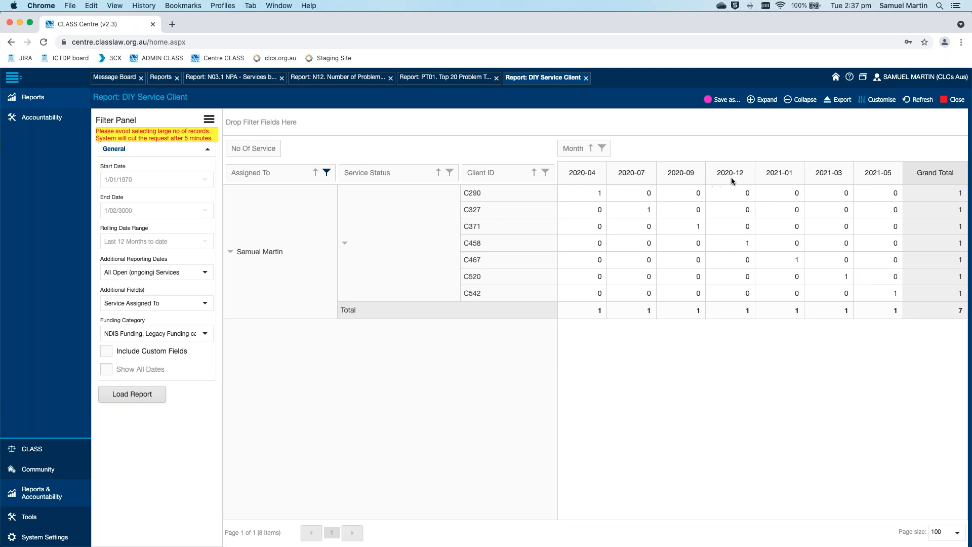
{"action": "left_click_drag", "start_coordinate": [743, 304], "coordinate": [743, 294]}
{"action": "left_click", "coordinate": [742, 338]}
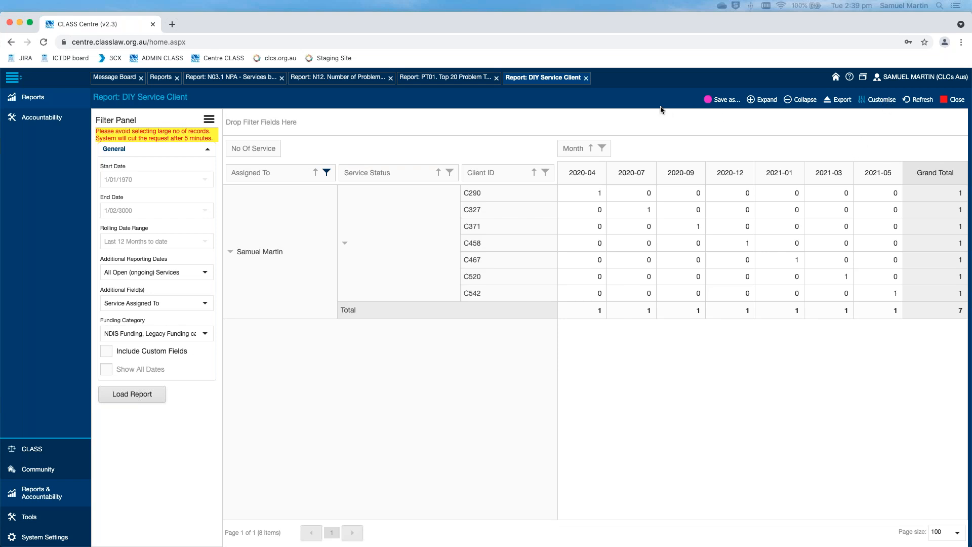
Find Client Type in the field list and add it as the first row field, ahead of Assigned To
{"action": "left_click", "coordinate": [884, 103]}
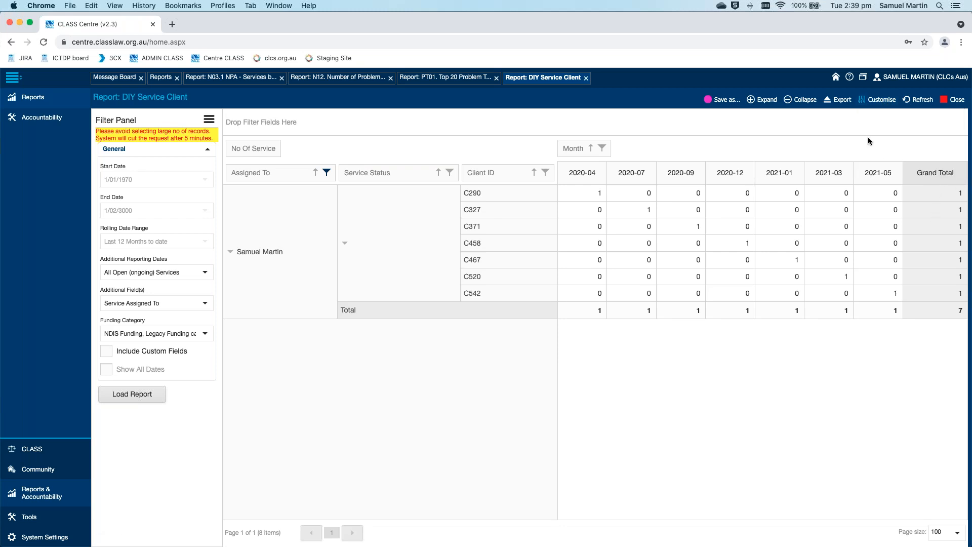
{"action": "left_click", "coordinate": [882, 99]}
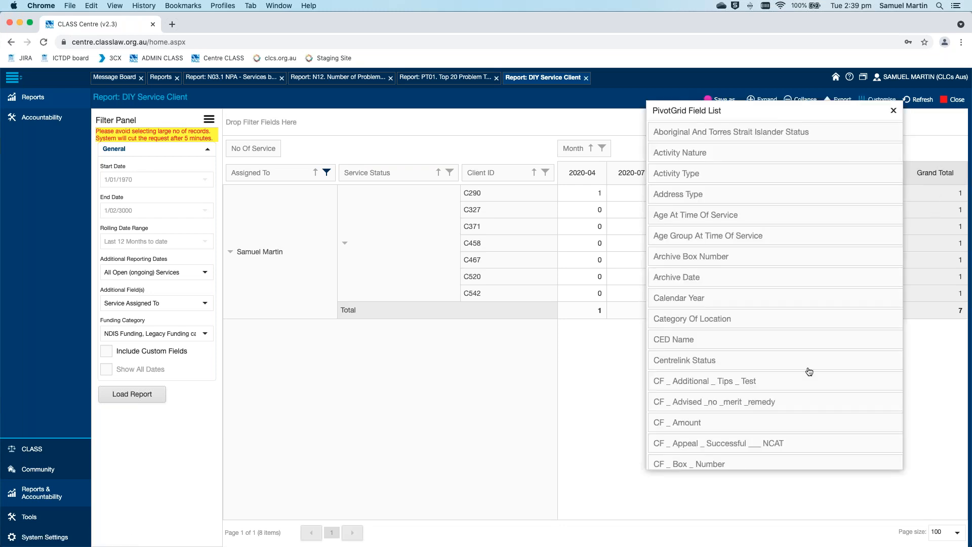
{"action": "scroll", "coordinate": [805, 334], "scroll_direction": "down", "scroll_amount": 15}
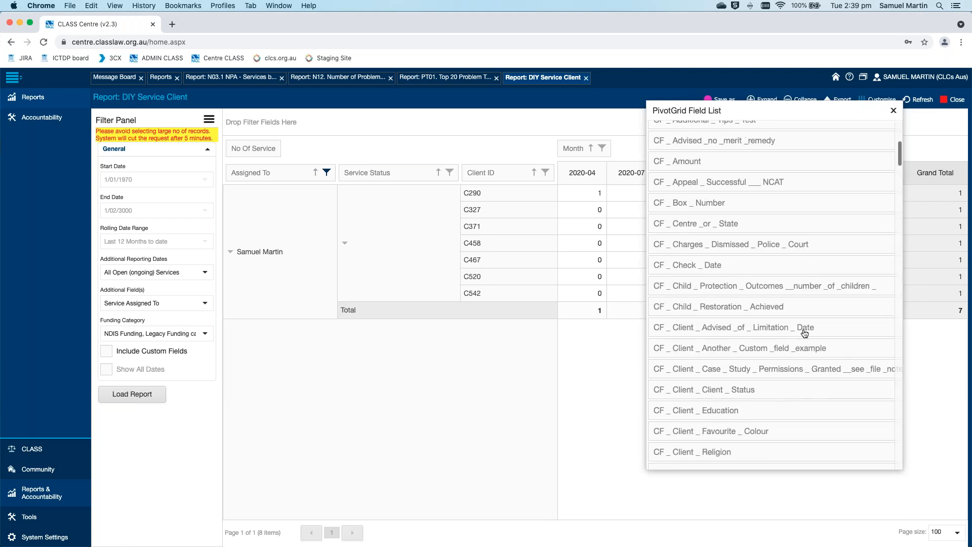
{"action": "scroll", "coordinate": [805, 333], "scroll_direction": "down", "scroll_amount": 13}
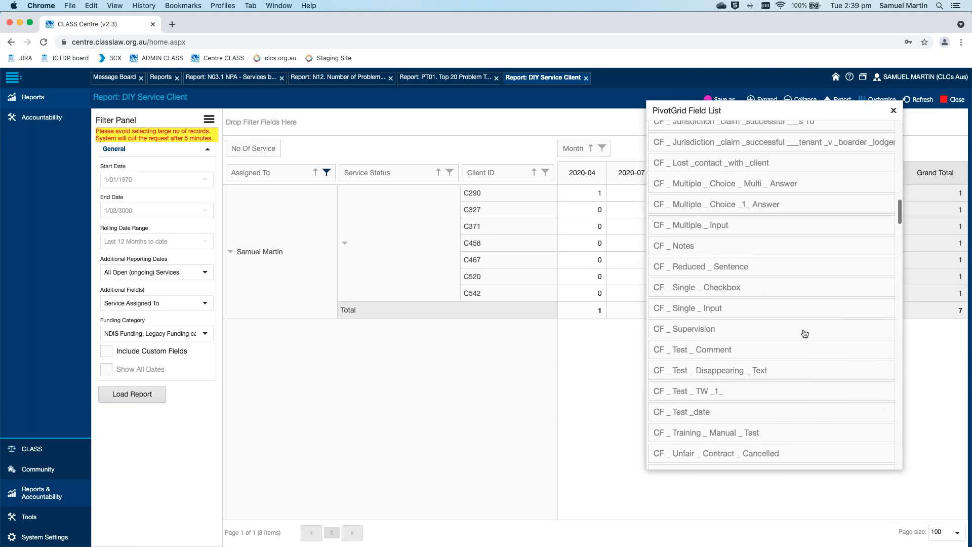
{"action": "scroll", "coordinate": [804, 333], "scroll_direction": "down", "scroll_amount": 1}
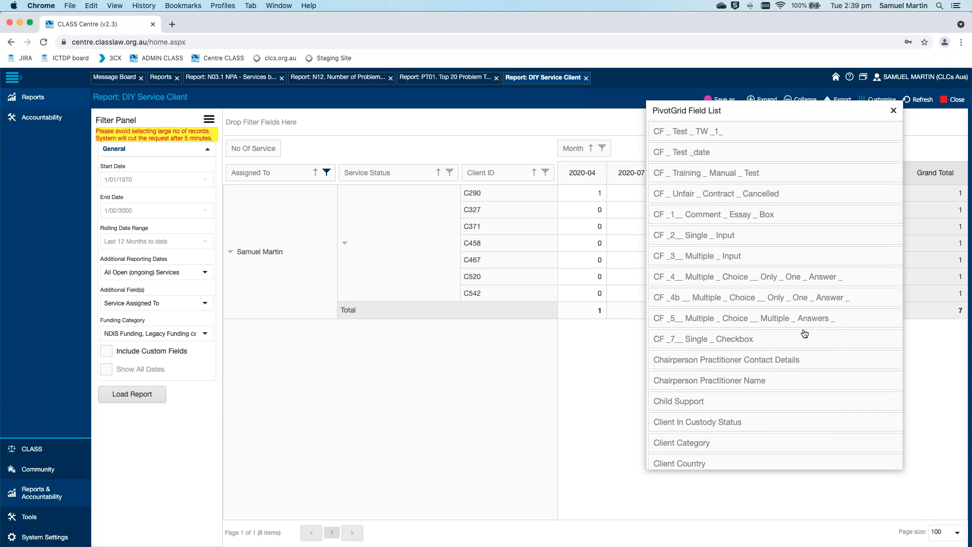
{"action": "key", "text": "super+f"}
{"action": "type", "text": "cli"}
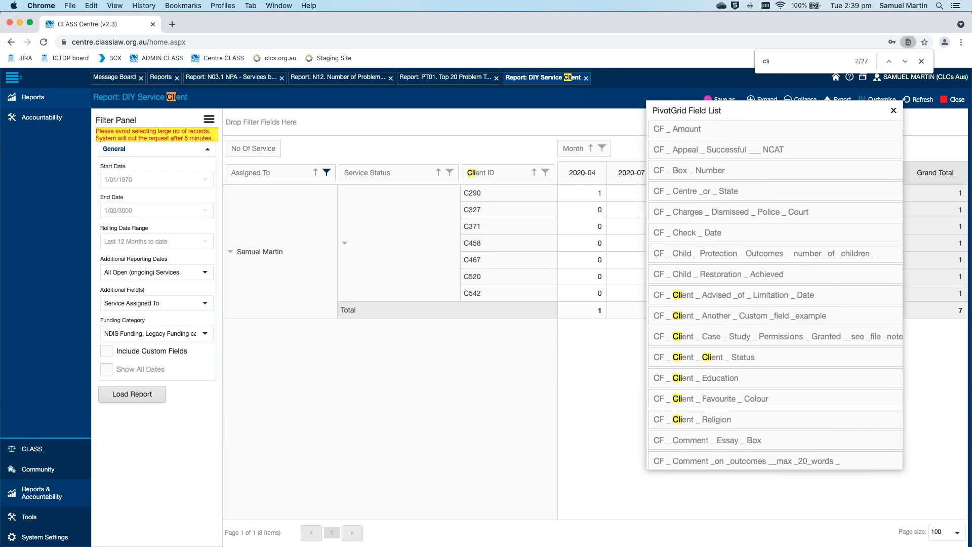
{"action": "type", "text": "ent t"}
{"action": "left_click_drag", "start_coordinate": [719, 297], "coordinate": [233, 174]}
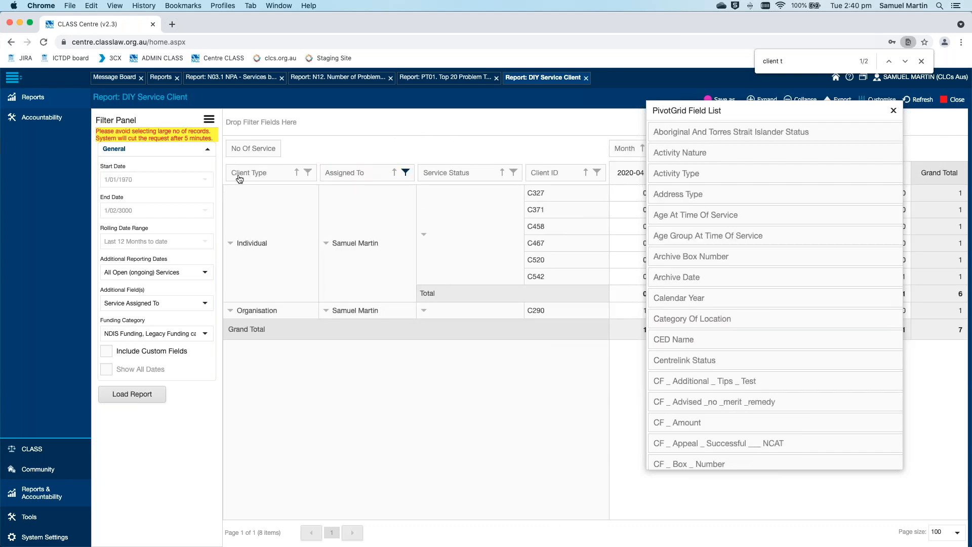
Try Client Type as a filter field, checking its filter values, and remove it from the report
{"action": "left_click", "coordinate": [308, 173]}
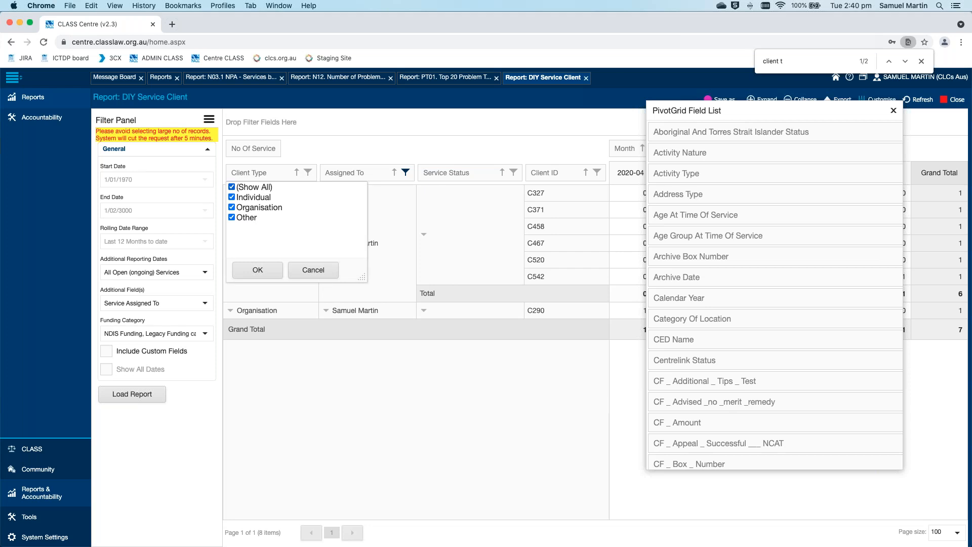
{"action": "left_click", "coordinate": [261, 168]}
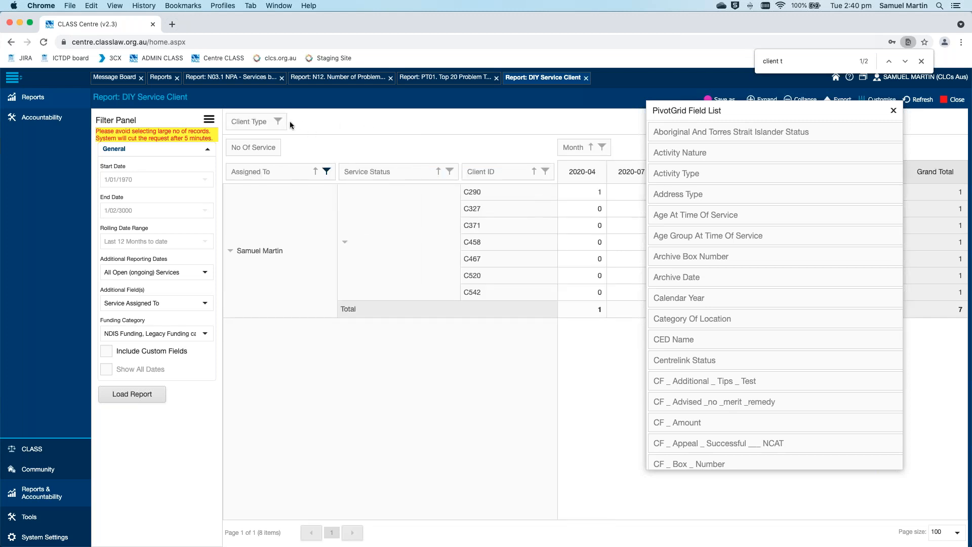
{"action": "left_click", "coordinate": [280, 120]}
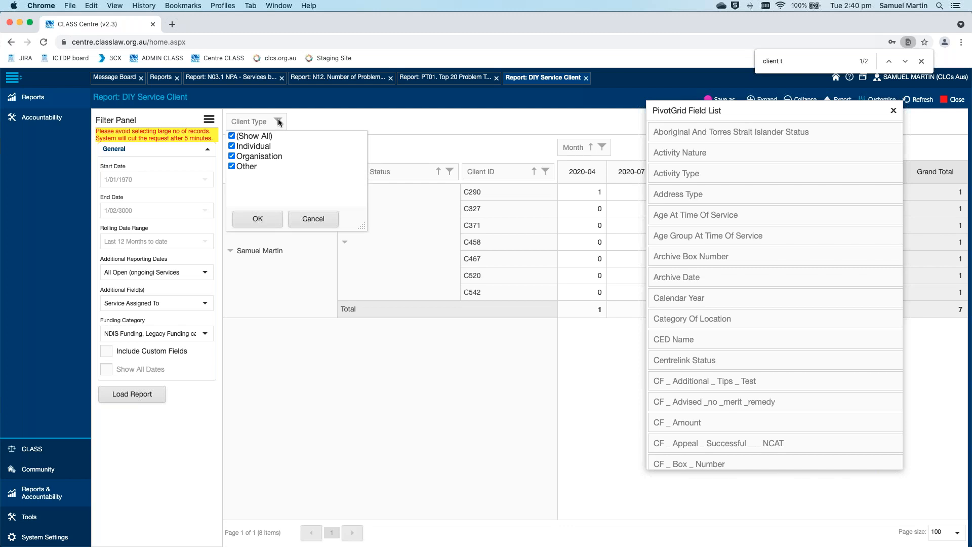
{"action": "left_click_drag", "start_coordinate": [253, 122], "coordinate": [790, 244]}
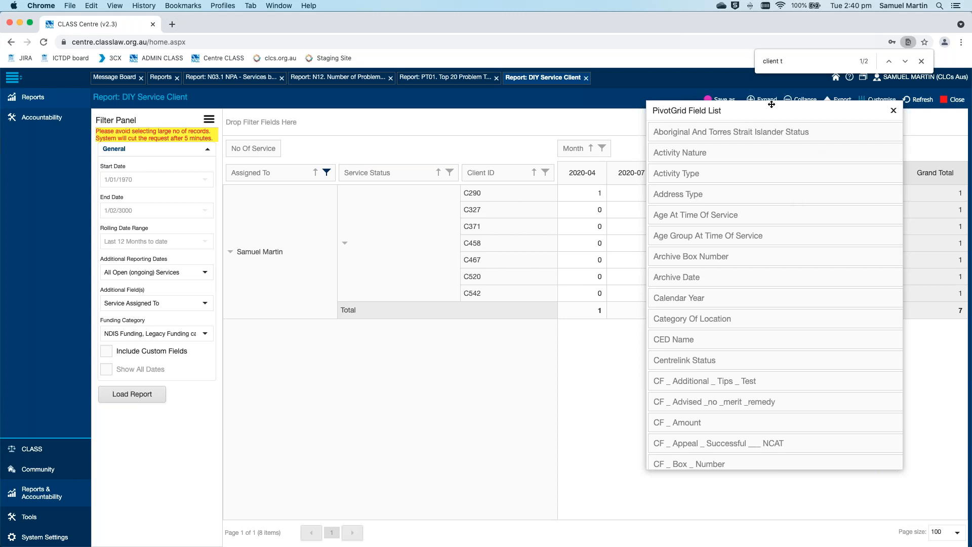
Find Service Type in the field list, add it as the first row field ahead of Assigned To, and close the list
{"action": "key", "text": "shift+Left"}
{"action": "key", "text": "shift+Left"}
{"action": "key", "text": "shift+Left"}
{"action": "key", "text": "shift+Left"}
{"action": "key", "text": "shift+Left"}
{"action": "key", "text": "shift+Left"}
{"action": "key", "text": "shift+Left"}
{"action": "key", "text": "shift+Left"}
{"action": "type", "text": "service t"}
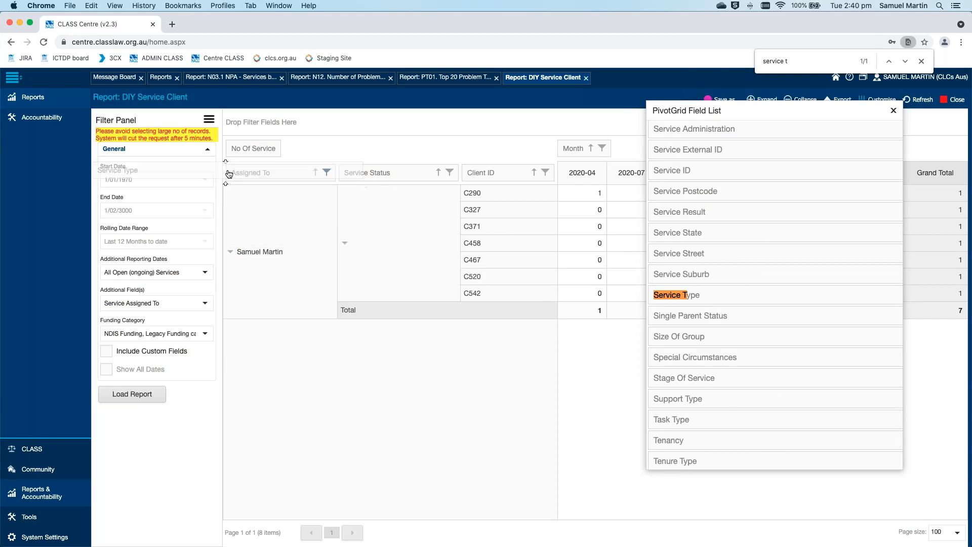
{"action": "left_click_drag", "start_coordinate": [676, 294], "coordinate": [230, 172]}
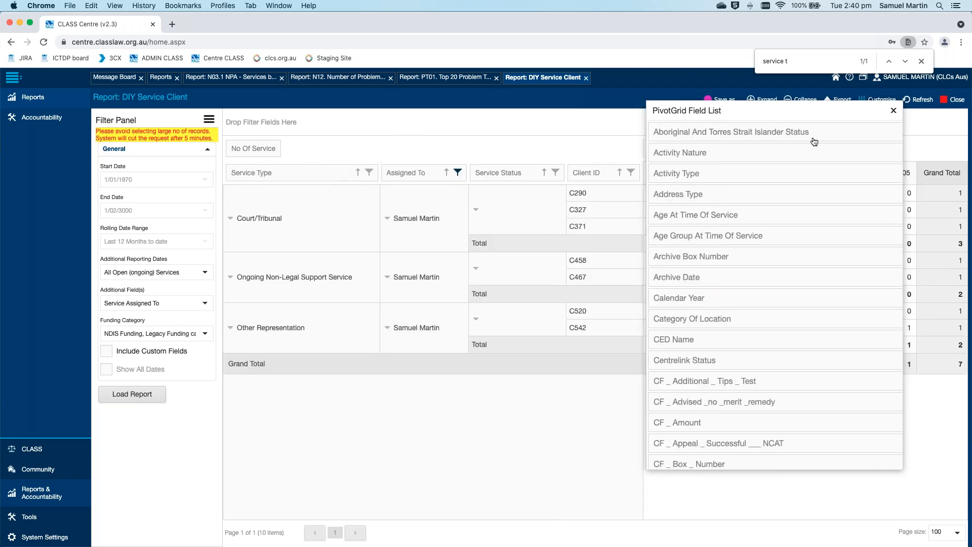
{"action": "left_click", "coordinate": [894, 110]}
{"action": "left_click", "coordinate": [923, 63]}
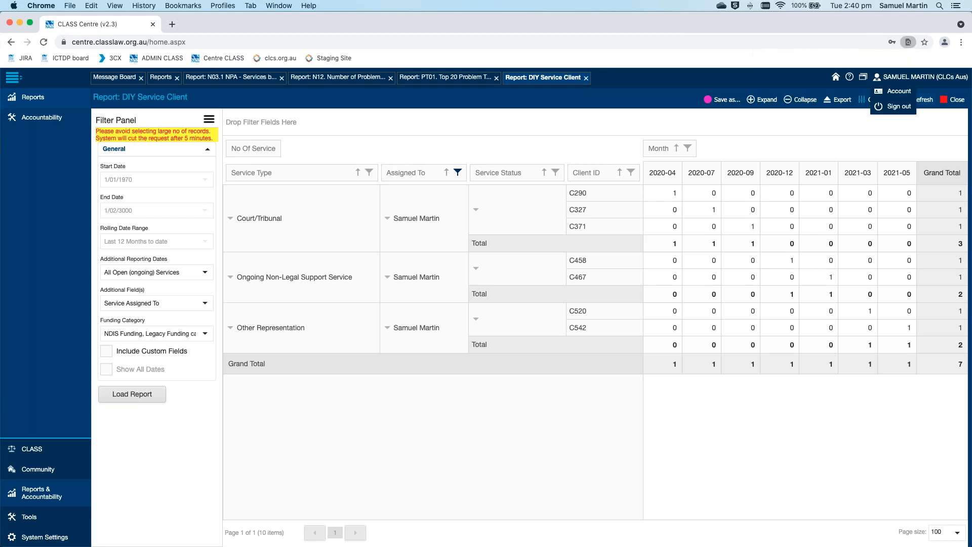
View the available Service Type filter values without changing the selection
{"action": "left_click", "coordinate": [369, 172]}
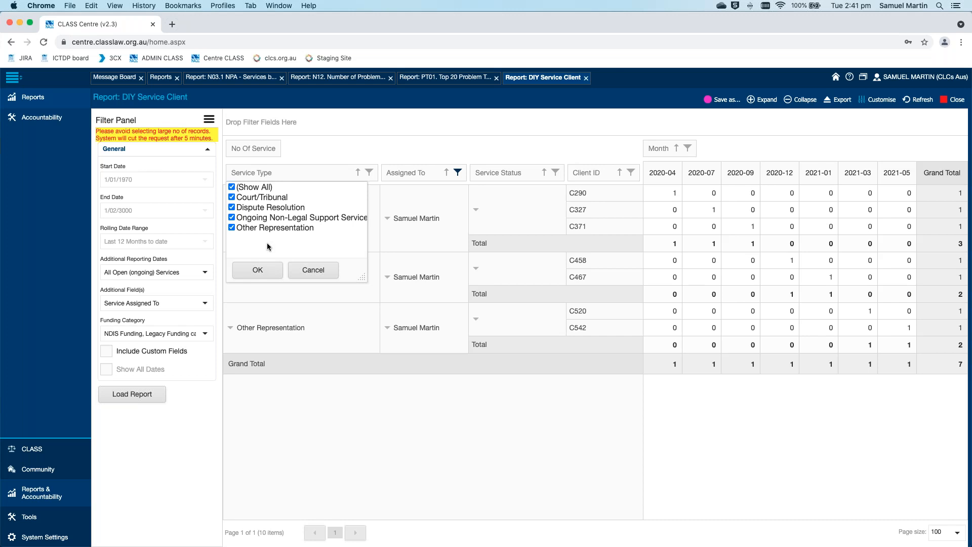
{"action": "left_click", "coordinate": [312, 270]}
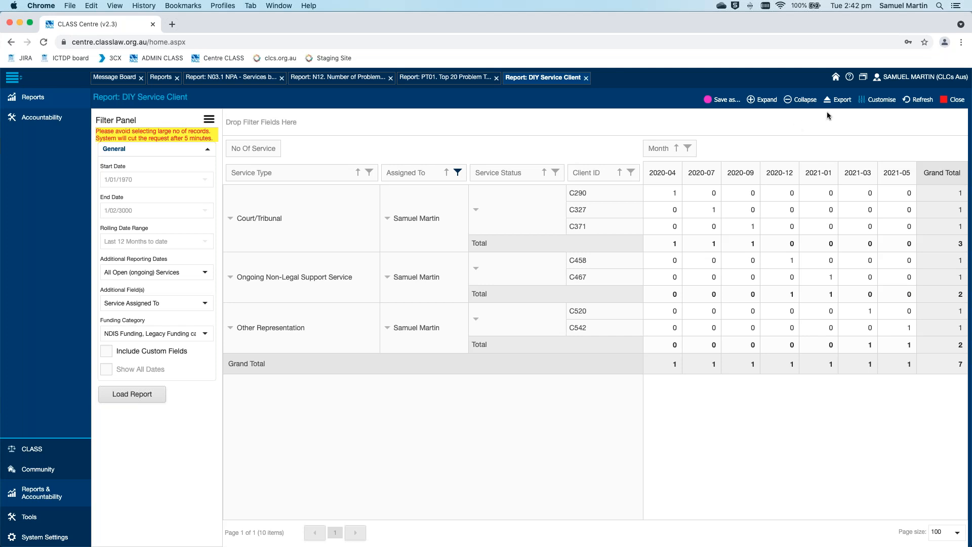
Remove Service Status from the row fields and move Assigned To ahead of Service Type
{"action": "mouse_move", "coordinate": [883, 100]}
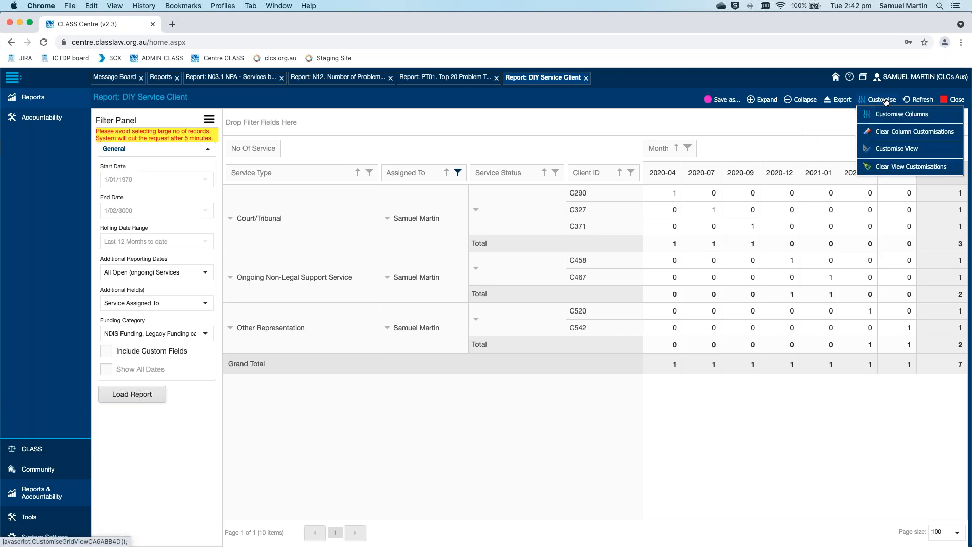
{"action": "left_click", "coordinate": [886, 102]}
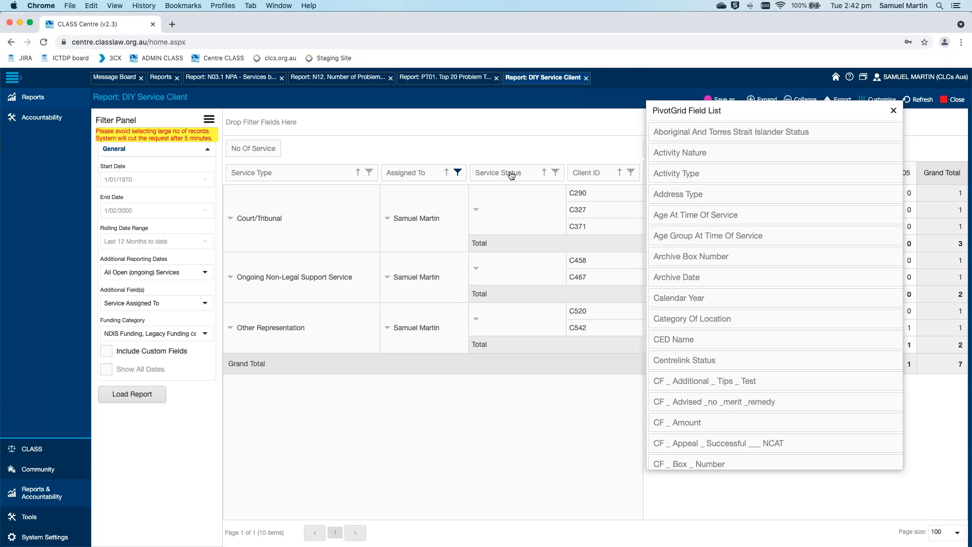
{"action": "left_click", "coordinate": [546, 174]}
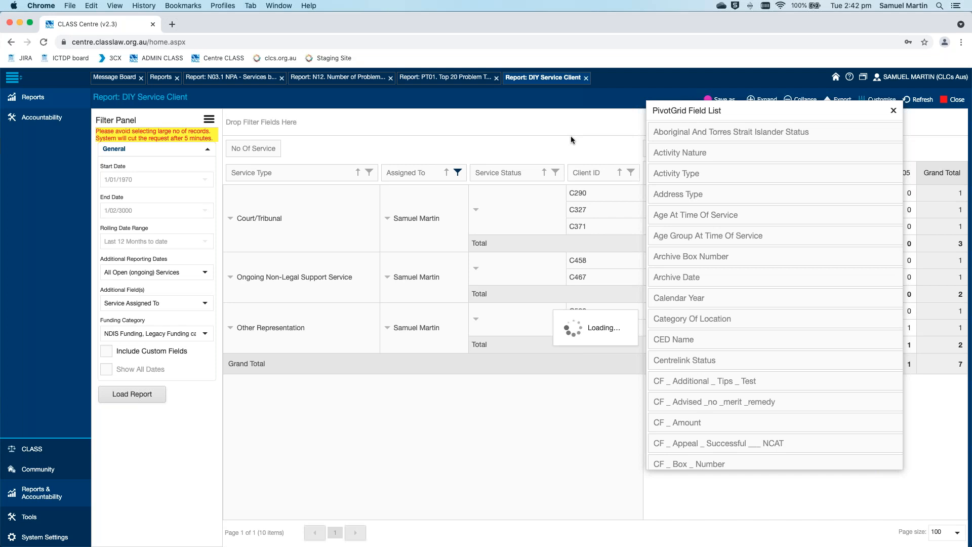
{"action": "left_click_drag", "start_coordinate": [450, 175], "coordinate": [234, 176]}
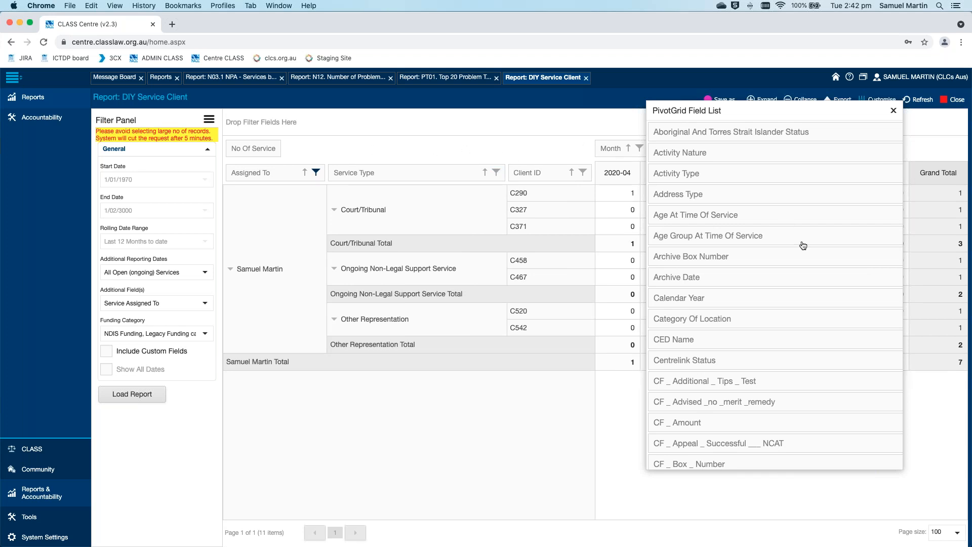
Find First Name in the field list and add it as a row field after Client ID
{"action": "scroll", "coordinate": [808, 245], "scroll_direction": "down", "scroll_amount": 15}
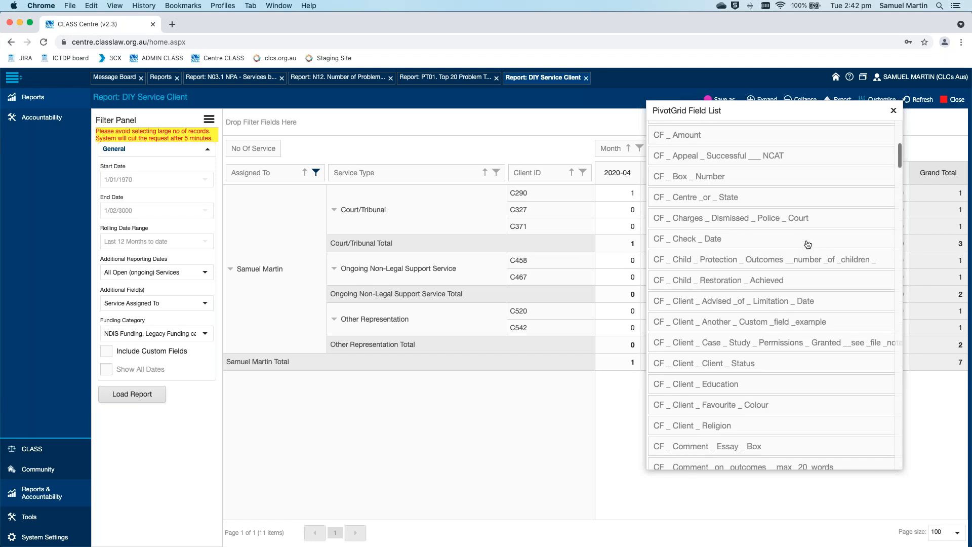
{"action": "scroll", "coordinate": [808, 244], "scroll_direction": "down", "scroll_amount": 15}
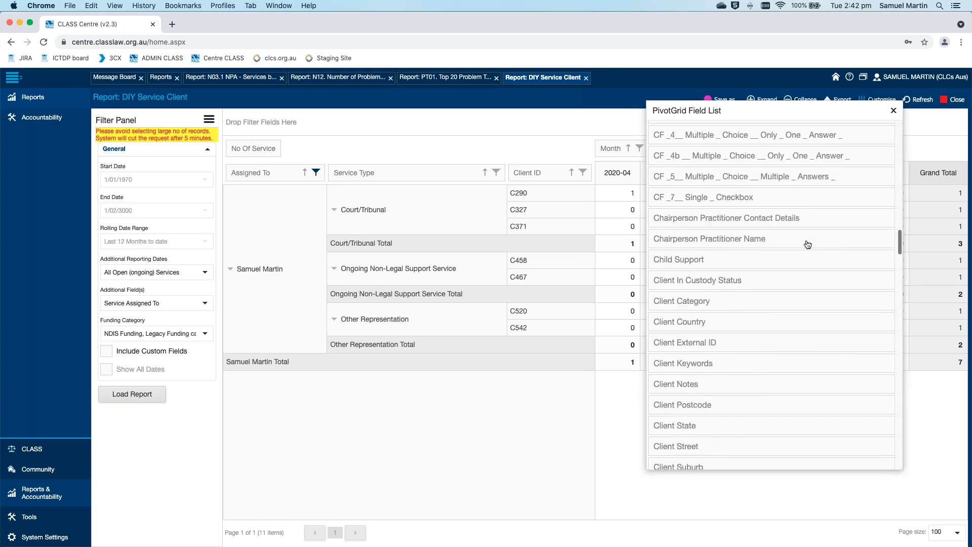
{"action": "scroll", "coordinate": [808, 244], "scroll_direction": "down", "scroll_amount": 2}
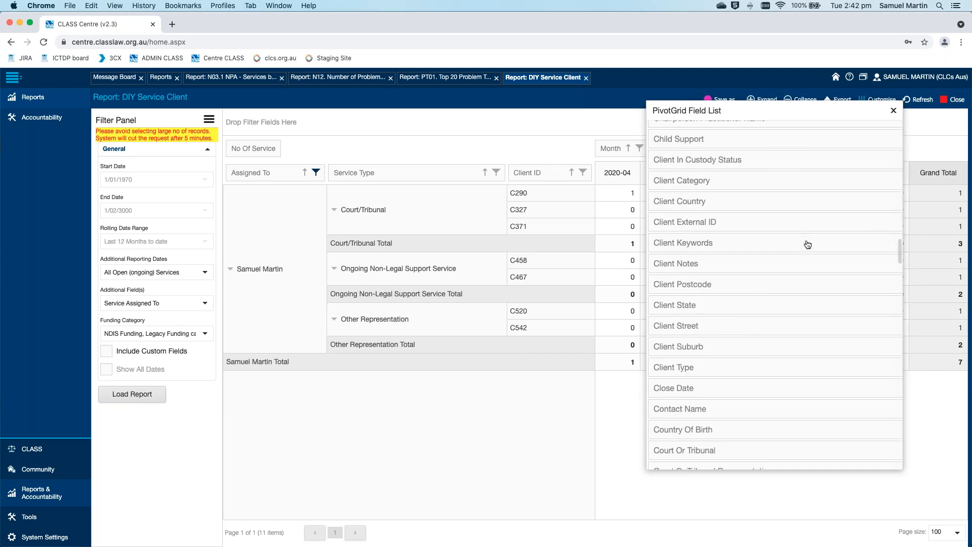
{"action": "scroll", "coordinate": [808, 245], "scroll_direction": "down", "scroll_amount": 7}
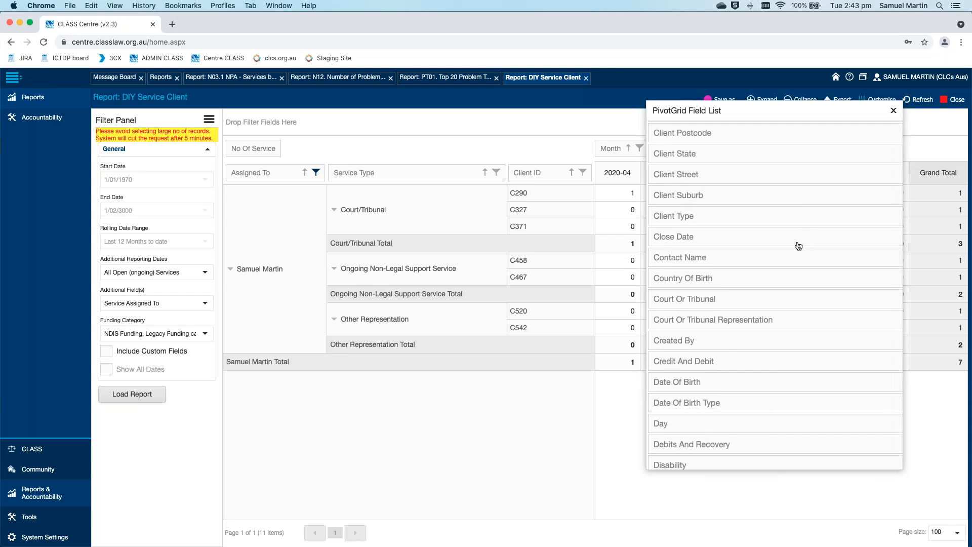
{"action": "scroll", "coordinate": [799, 246], "scroll_direction": "down", "scroll_amount": 16}
{"action": "scroll", "coordinate": [798, 246], "scroll_direction": "up", "scroll_amount": 20}
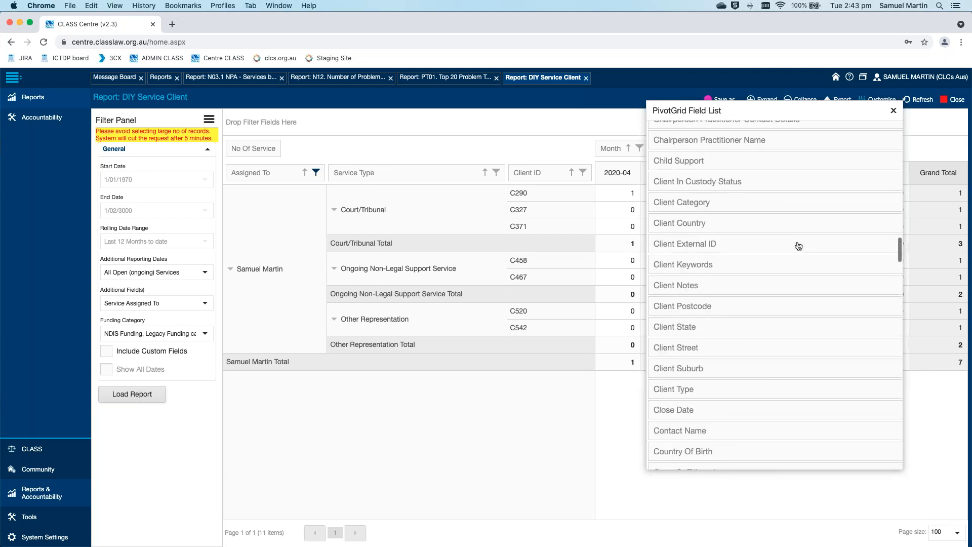
{"action": "scroll", "coordinate": [799, 246], "scroll_direction": "down", "scroll_amount": 3}
{"action": "scroll", "coordinate": [798, 246], "scroll_direction": "down", "scroll_amount": 20}
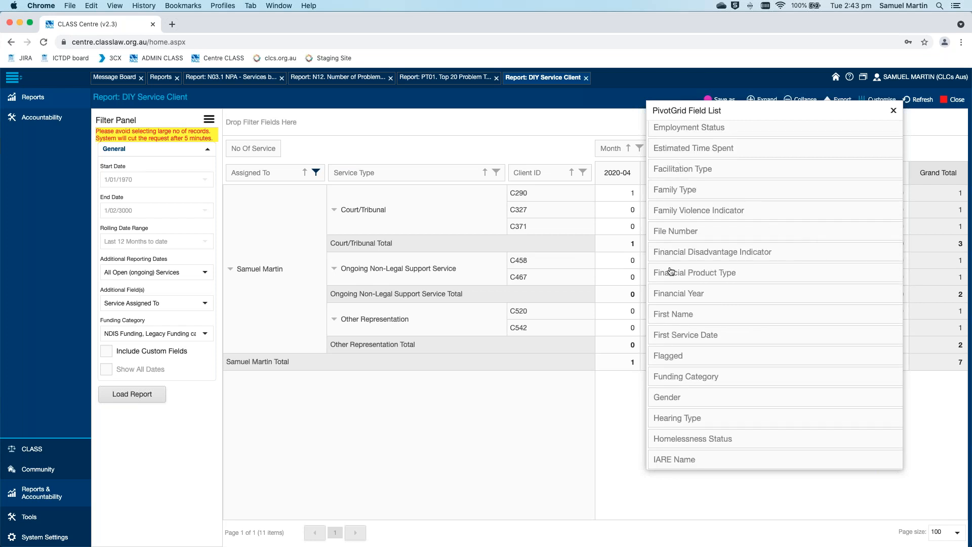
{"action": "left_click_drag", "start_coordinate": [663, 316], "coordinate": [593, 174]}
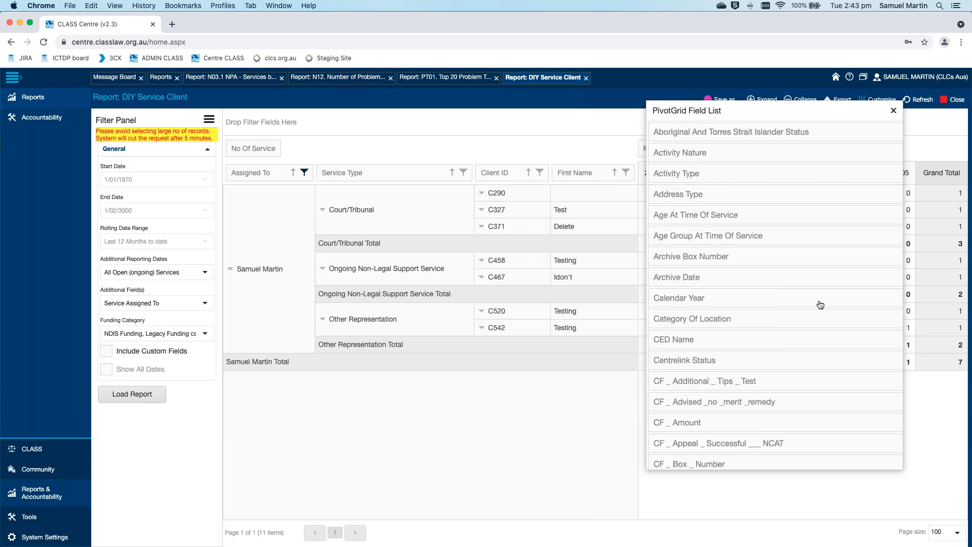
Search the field list for Last Name, add it as a row field after First Name, and close the list
{"action": "scroll", "coordinate": [821, 305], "scroll_direction": "down", "scroll_amount": 10}
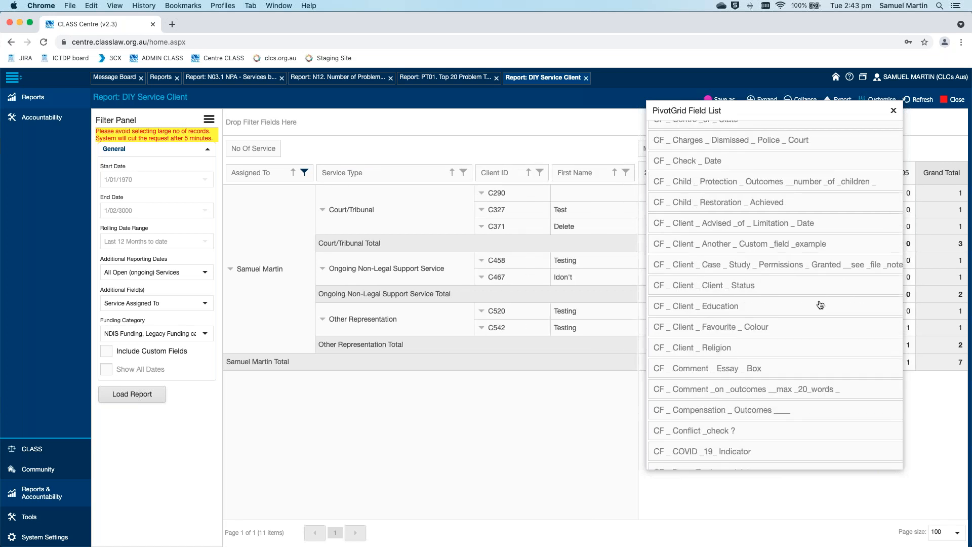
{"action": "key", "text": "super+f"}
{"action": "type", "text": "last n"}
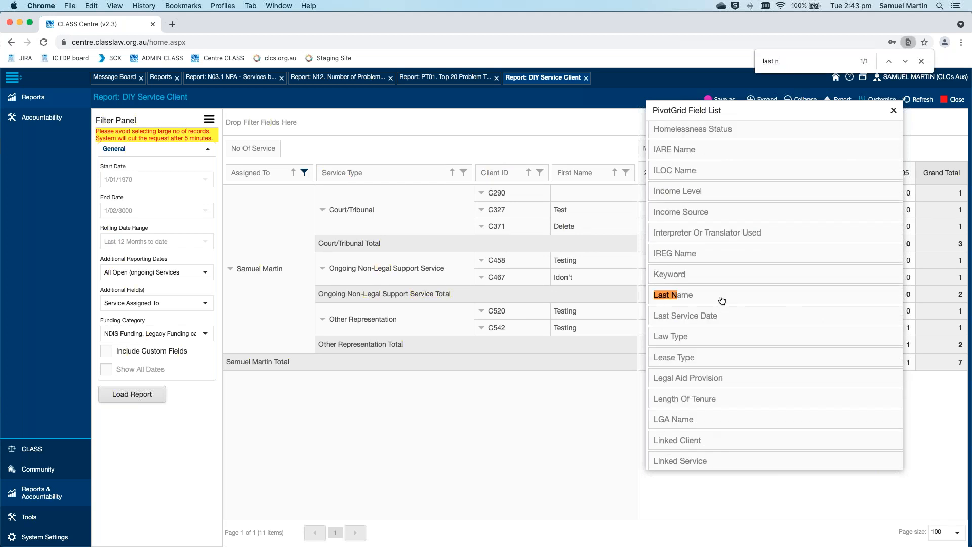
{"action": "left_click_drag", "start_coordinate": [722, 300], "coordinate": [506, 173]}
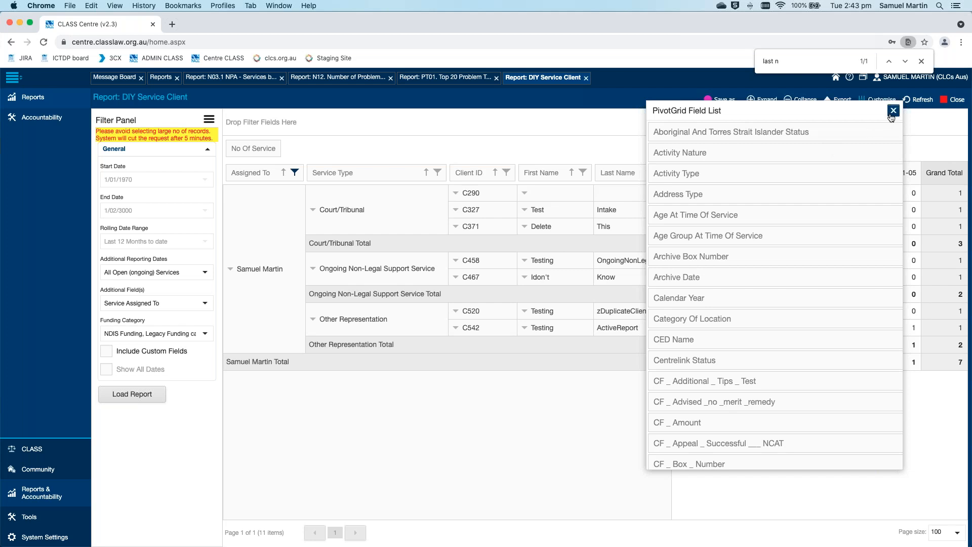
{"action": "key", "text": "Escape"}
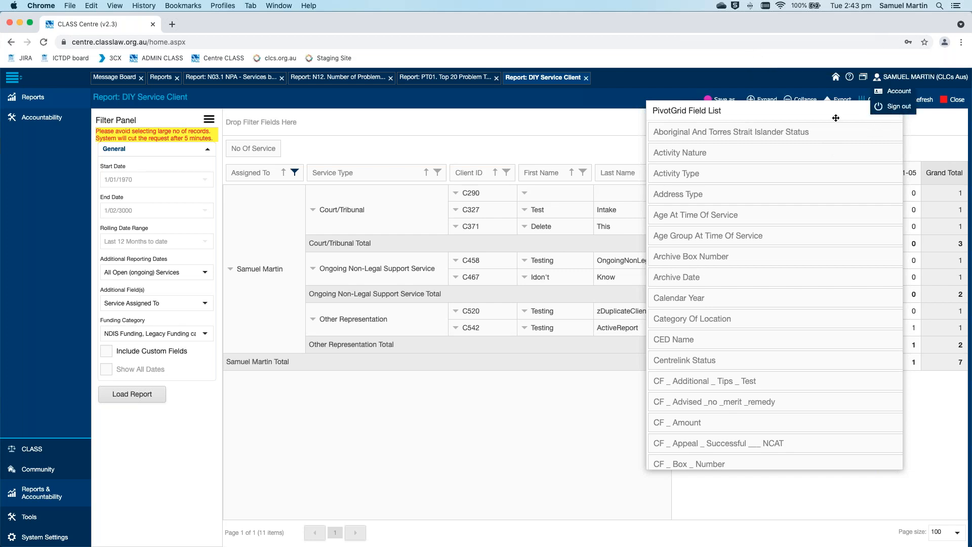
{"action": "left_click", "coordinate": [893, 110]}
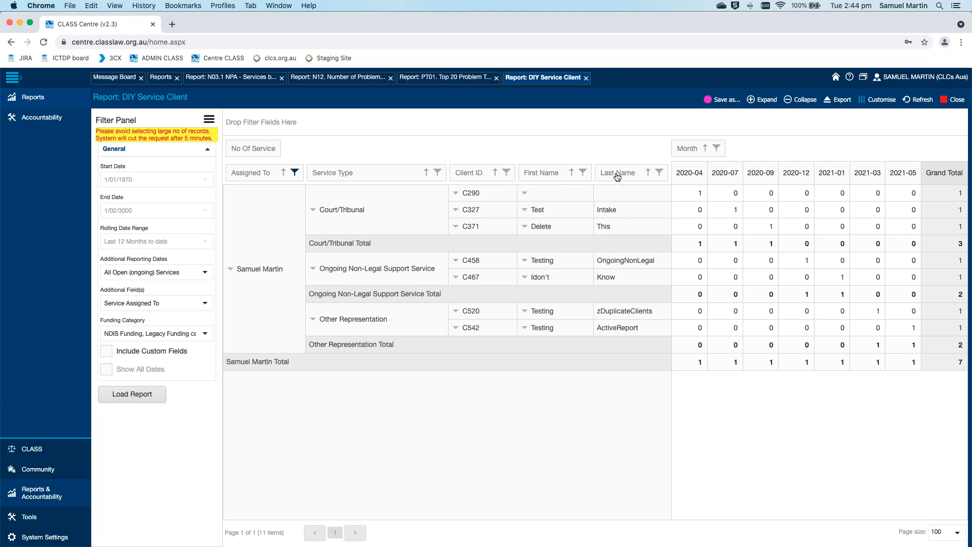
Reorder the row fields to Assigned To, First Name, Last Name, Client ID, Service Type, and sort First Name in descending order
{"action": "left_click_drag", "start_coordinate": [526, 171], "coordinate": [451, 168]}
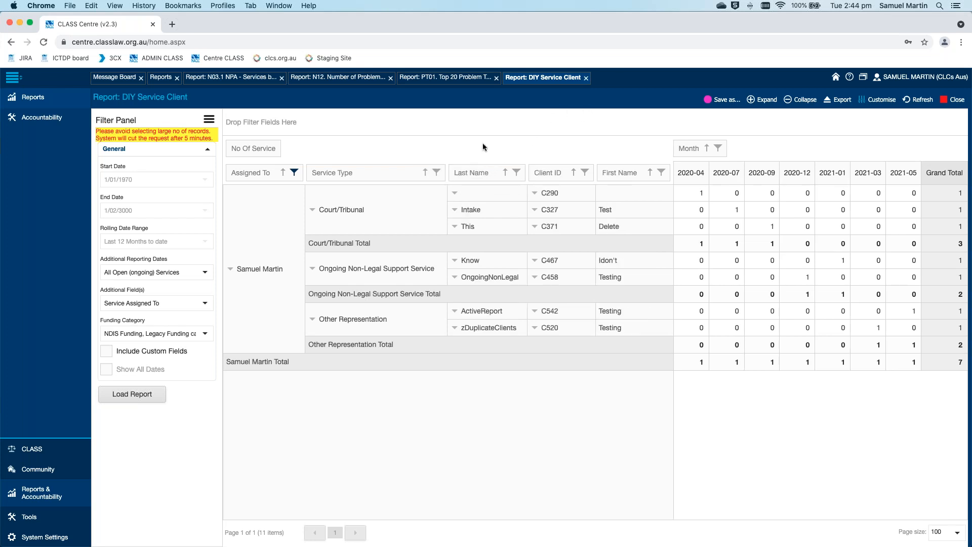
{"action": "left_click_drag", "start_coordinate": [476, 175], "coordinate": [299, 175]}
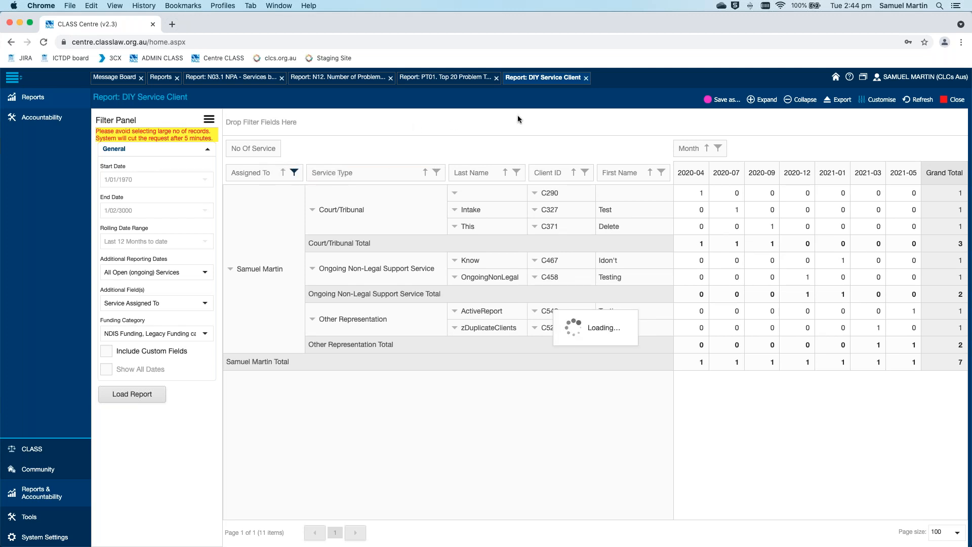
{"action": "left_click_drag", "start_coordinate": [607, 176], "coordinate": [378, 174]}
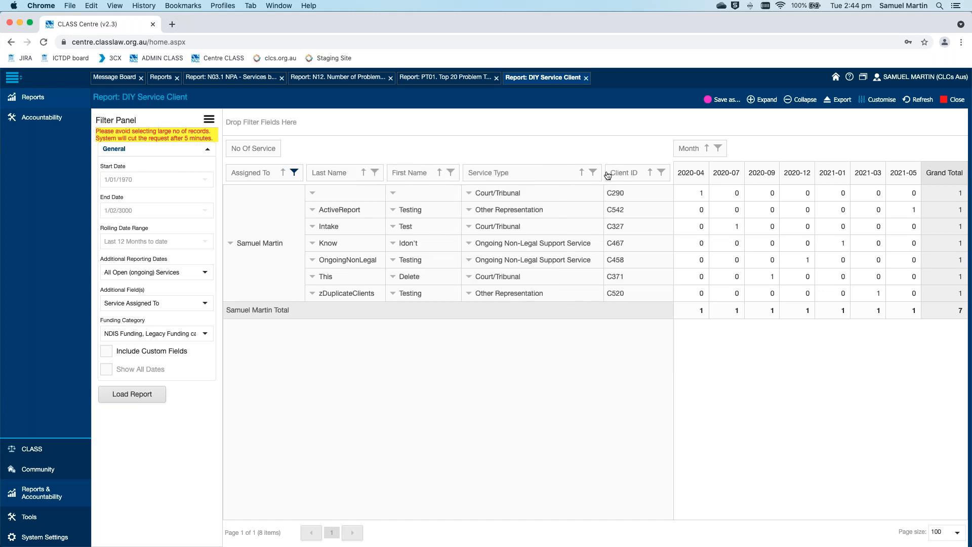
{"action": "left_click_drag", "start_coordinate": [607, 175], "coordinate": [466, 171]}
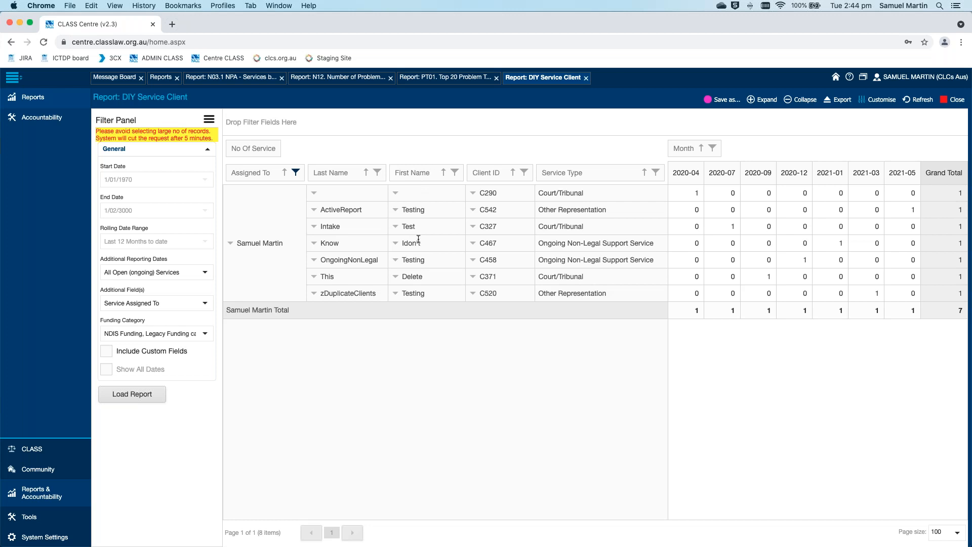
{"action": "left_click", "coordinate": [356, 177]}
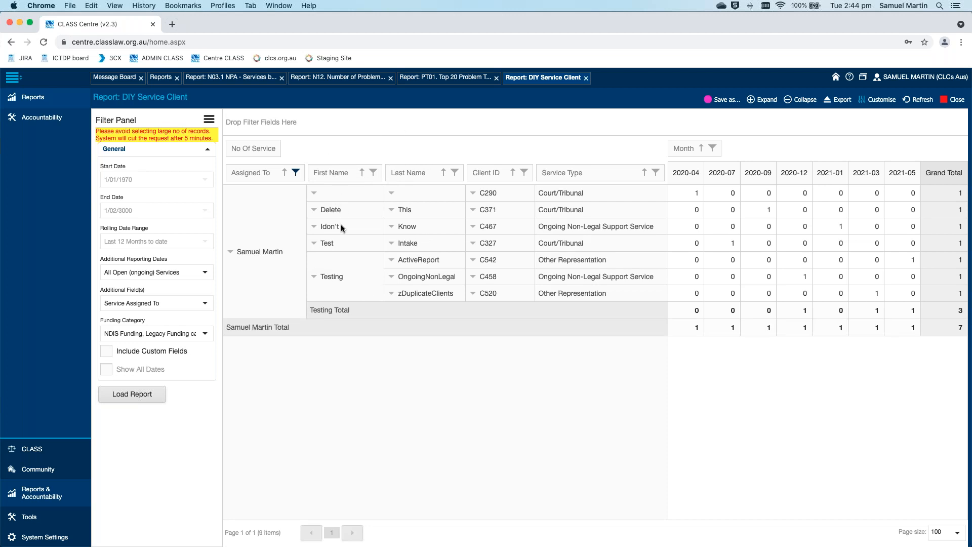
{"action": "left_click", "coordinate": [363, 173]}
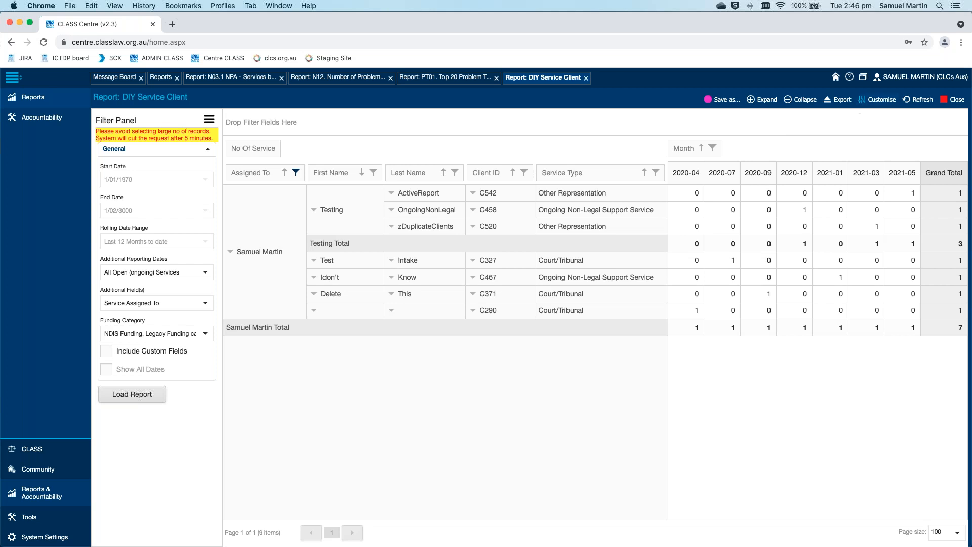
Save the report as a new custom report named "NO fo ser ..." with no description
{"action": "left_click", "coordinate": [725, 102]}
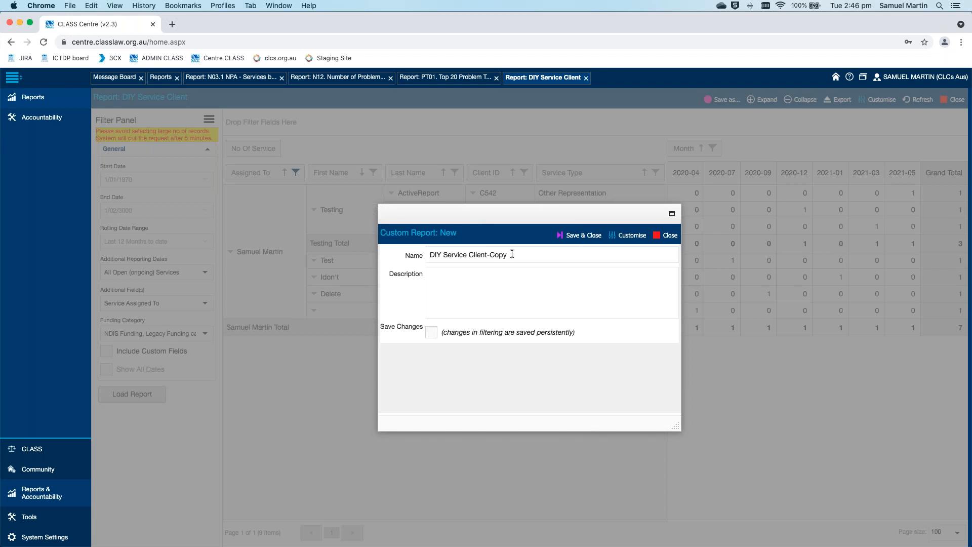
{"action": "triple_click", "coordinate": [512, 254]}
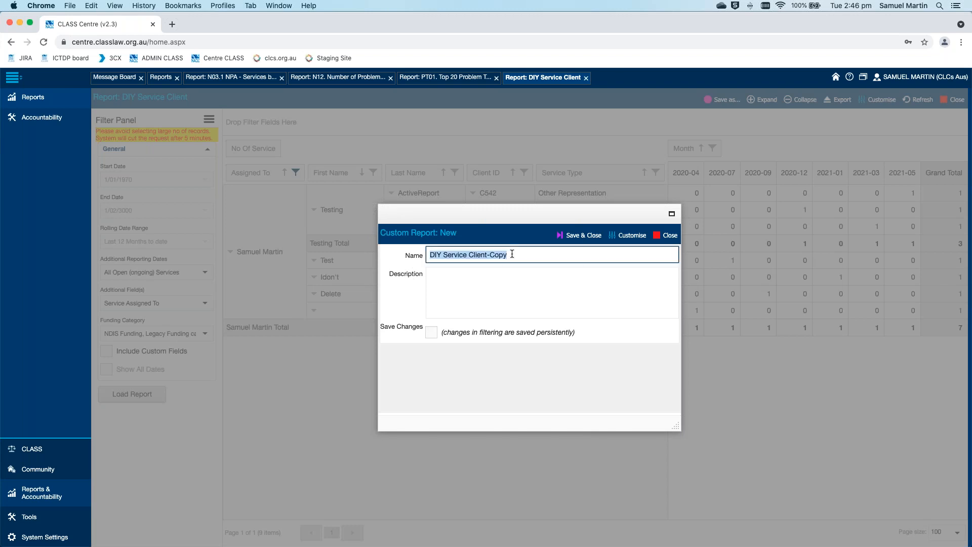
{"action": "type", "text": "NO fo "}
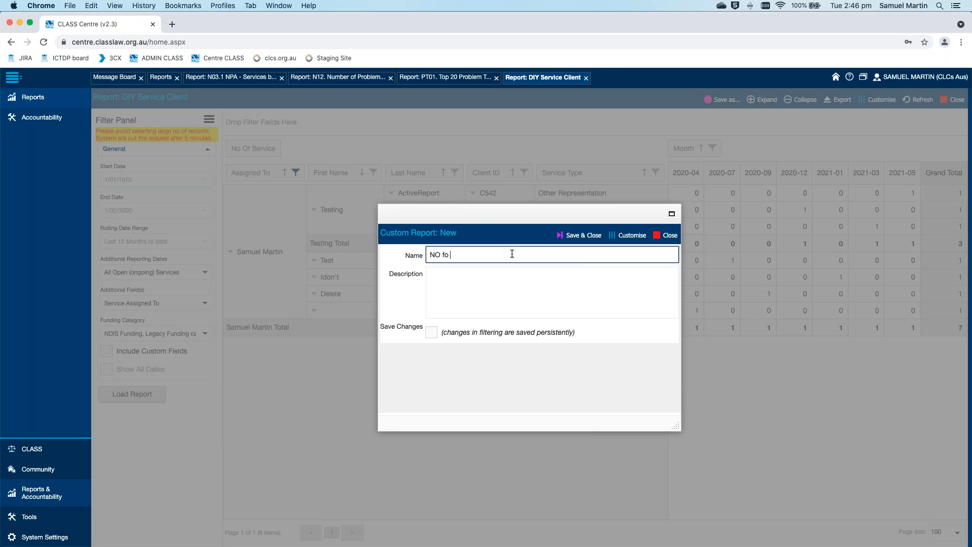
{"action": "type", "text": "ser ..."}
{"action": "left_click", "coordinate": [499, 275]}
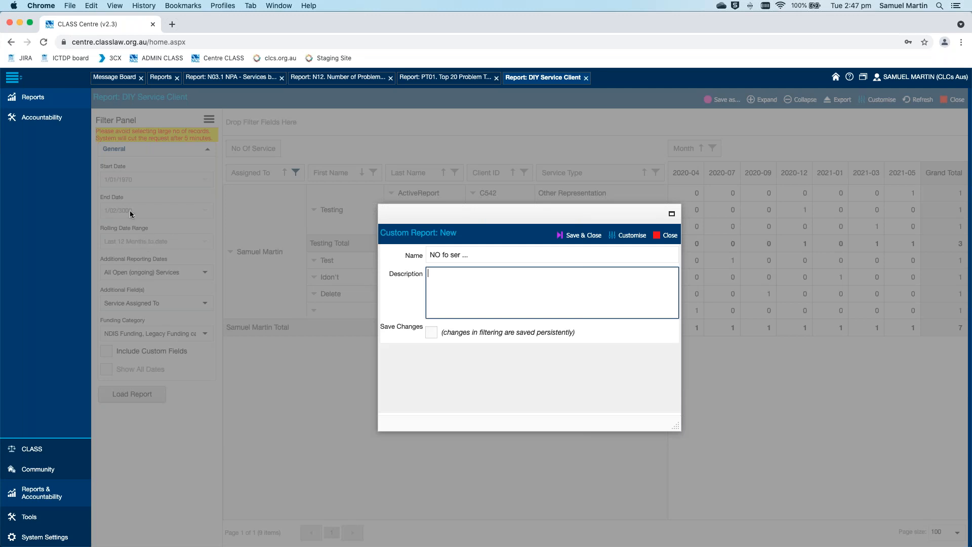
{"action": "left_click", "coordinate": [482, 282]}
{"action": "left_click", "coordinate": [583, 236]}
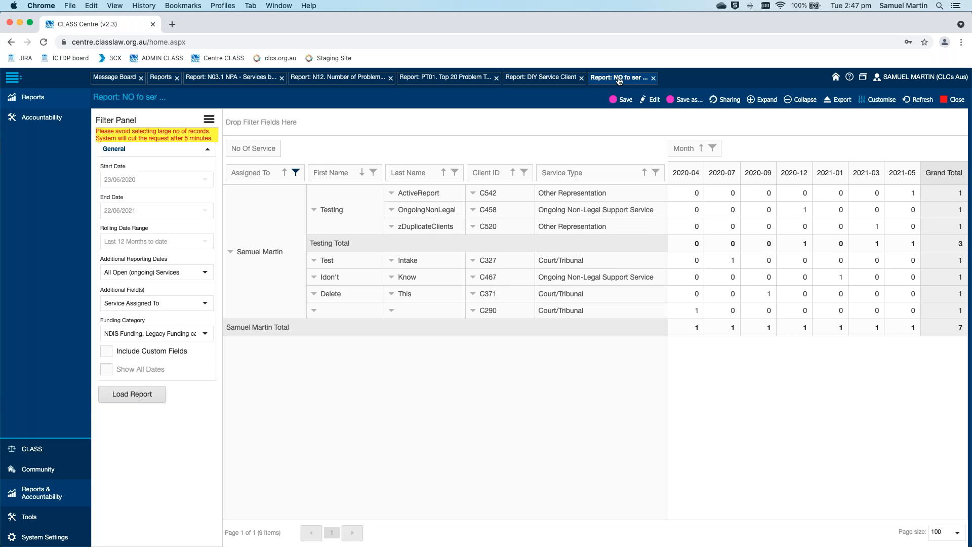
In the new report's sharing settings, set the CLASS Admin - Advanced role to Unlocked Save As and look through the other roles
{"action": "left_click", "coordinate": [729, 101]}
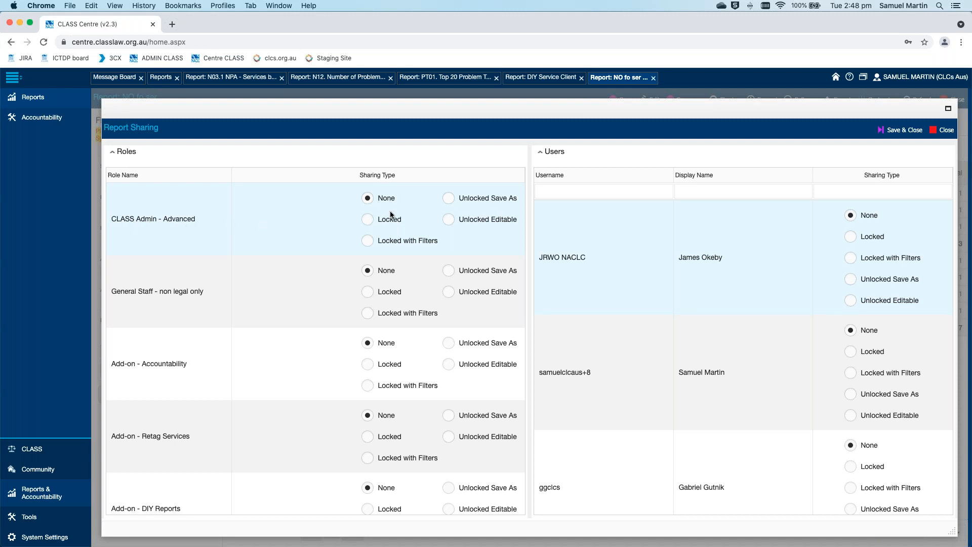
{"action": "left_click", "coordinate": [375, 219]}
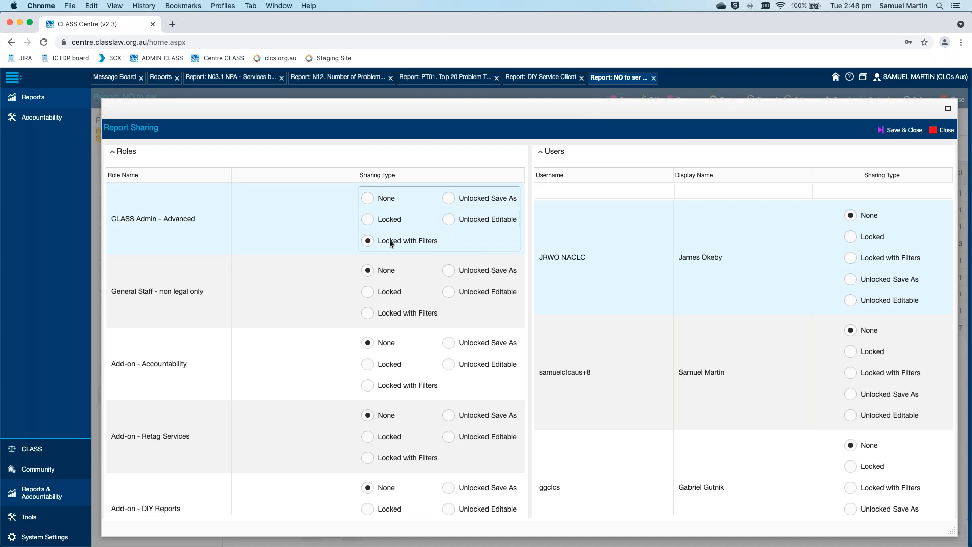
{"action": "left_click", "coordinate": [479, 198]}
{"action": "scroll", "coordinate": [220, 287], "scroll_direction": "down", "scroll_amount": 5}
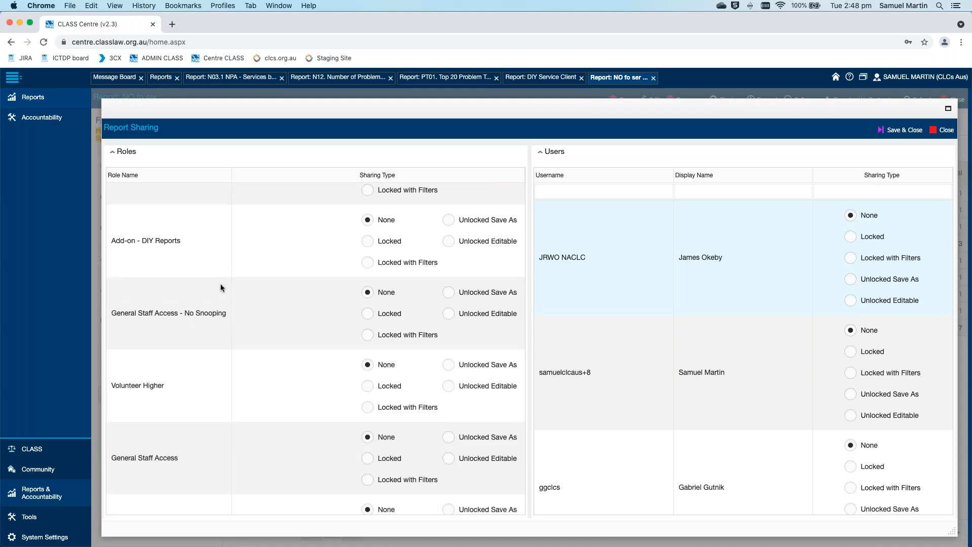
{"action": "scroll", "coordinate": [221, 287], "scroll_direction": "down", "scroll_amount": 3}
{"action": "scroll", "coordinate": [220, 288], "scroll_direction": "down", "scroll_amount": 1}
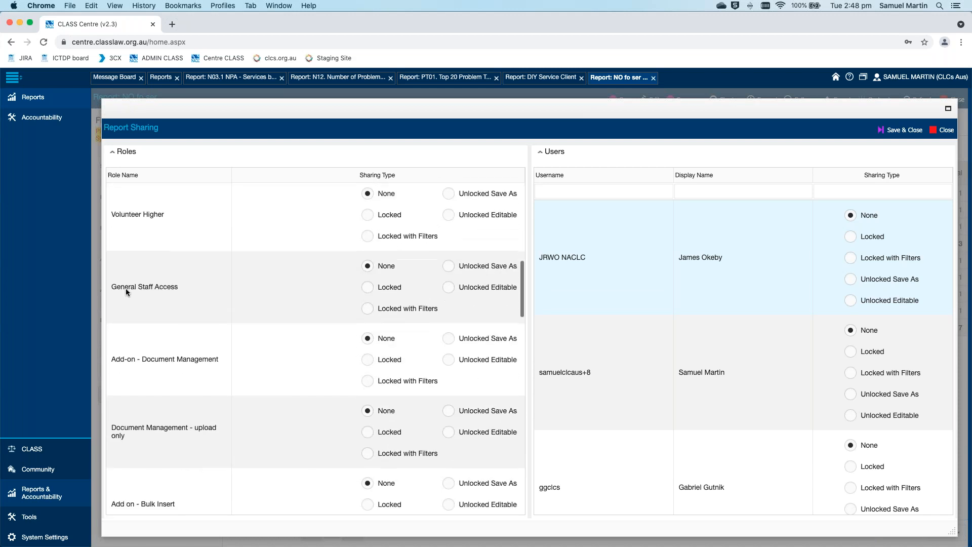
{"action": "scroll", "coordinate": [205, 293], "scroll_direction": "down", "scroll_amount": 1}
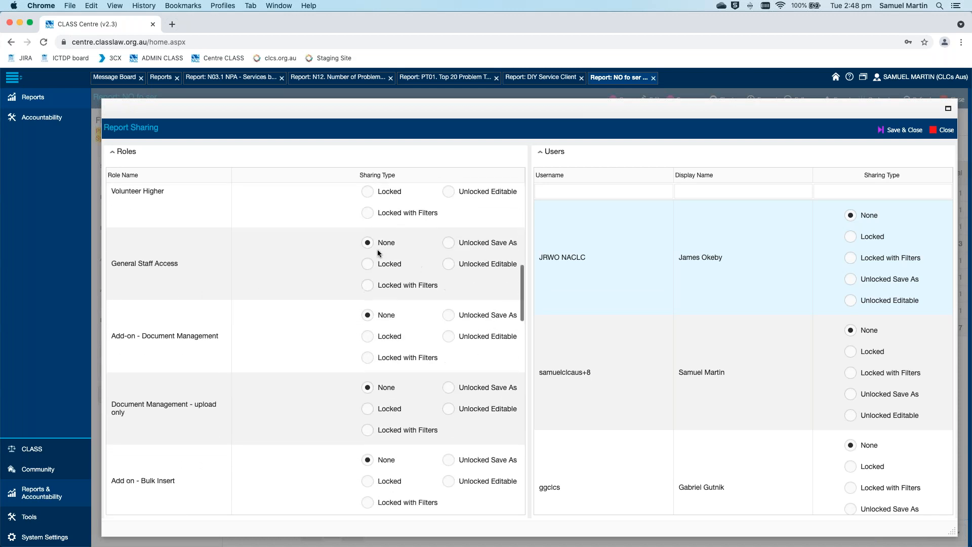
{"action": "scroll", "coordinate": [260, 282], "scroll_direction": "down", "scroll_amount": 3}
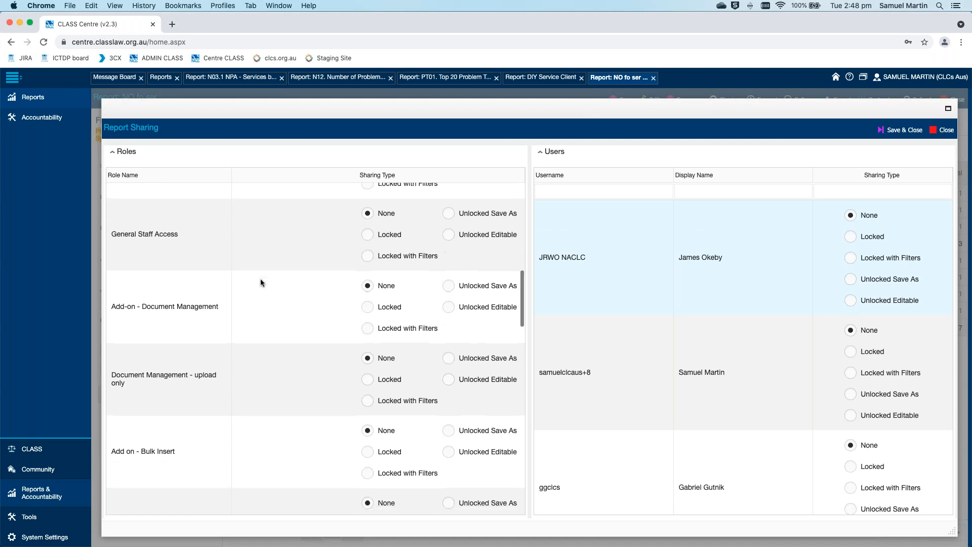
{"action": "scroll", "coordinate": [260, 279], "scroll_direction": "down", "scroll_amount": 5}
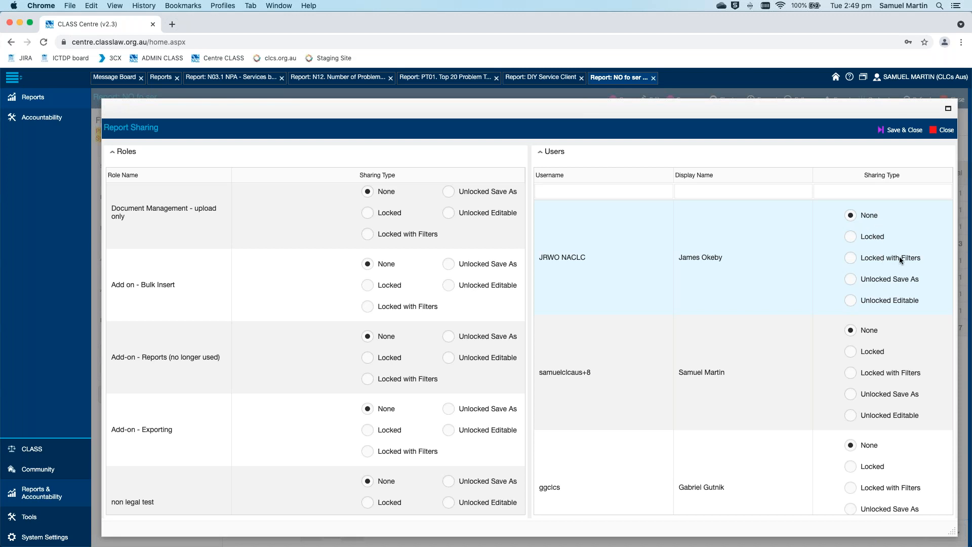
Set the first listed user and another user found by display name to Unlocked Editable, and save the sharing settings
{"action": "left_click", "coordinate": [852, 301]}
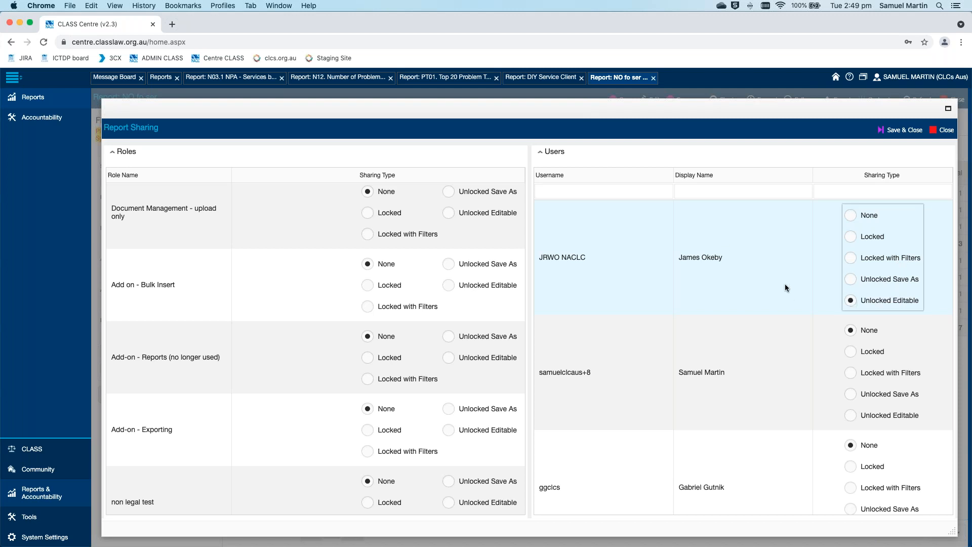
{"action": "left_click", "coordinate": [718, 193]}
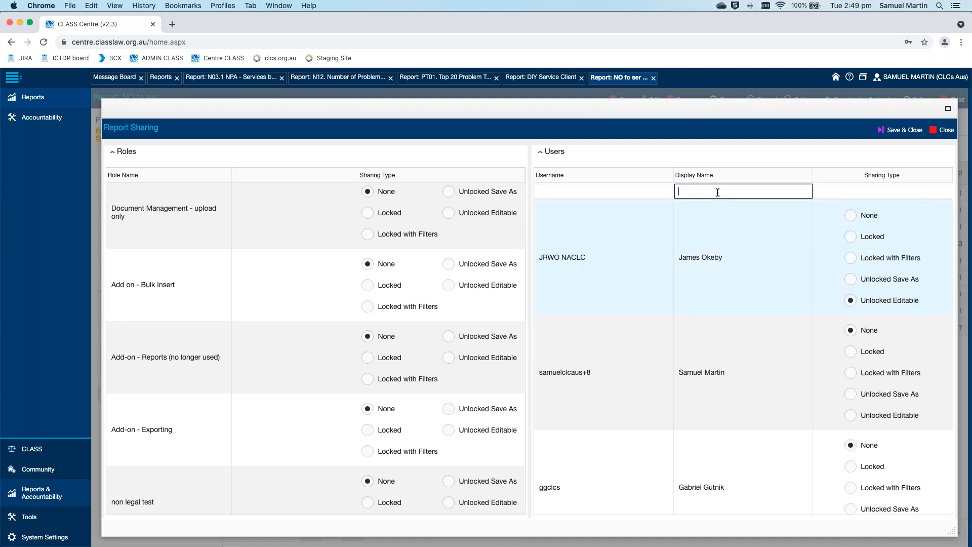
{"action": "type", "text": "oliver"}
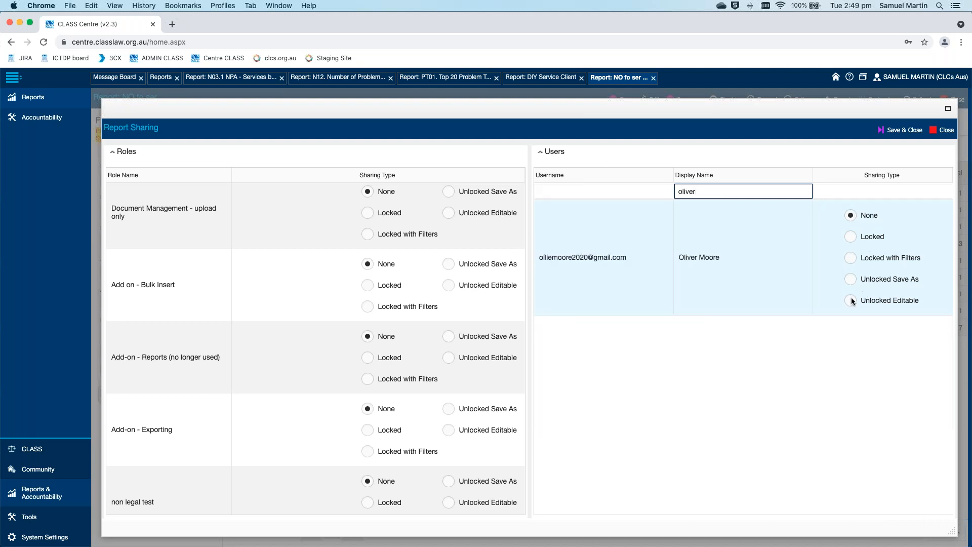
{"action": "left_click", "coordinate": [852, 300]}
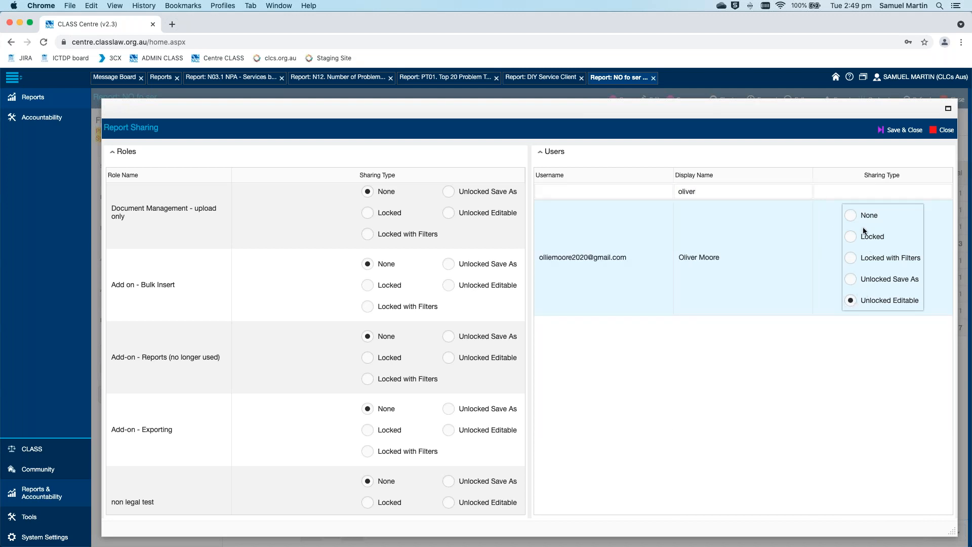
{"action": "left_click", "coordinate": [902, 130]}
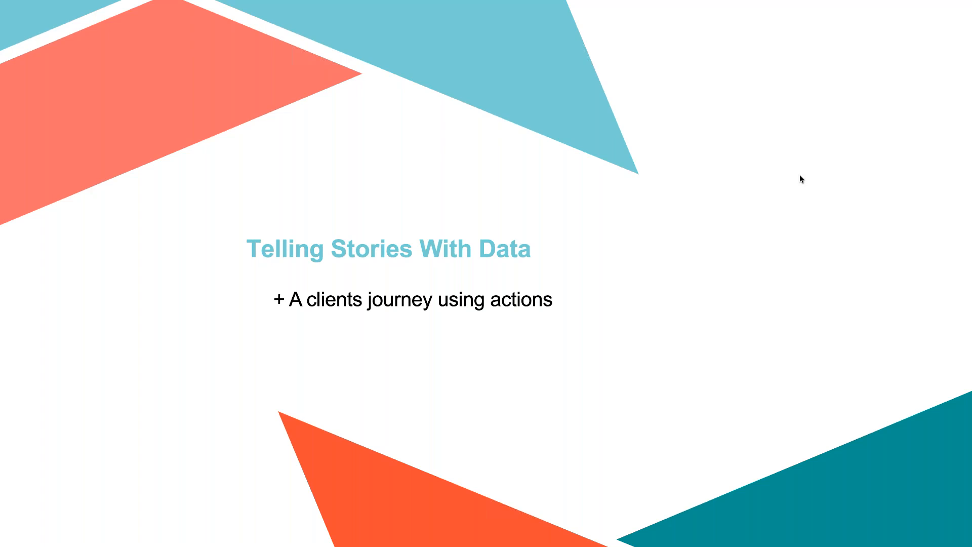
Open the DIY Service Actions report from the reports list and show its pivot grid field list, enlarged
{"action": "key", "text": "ctrl+Left"}
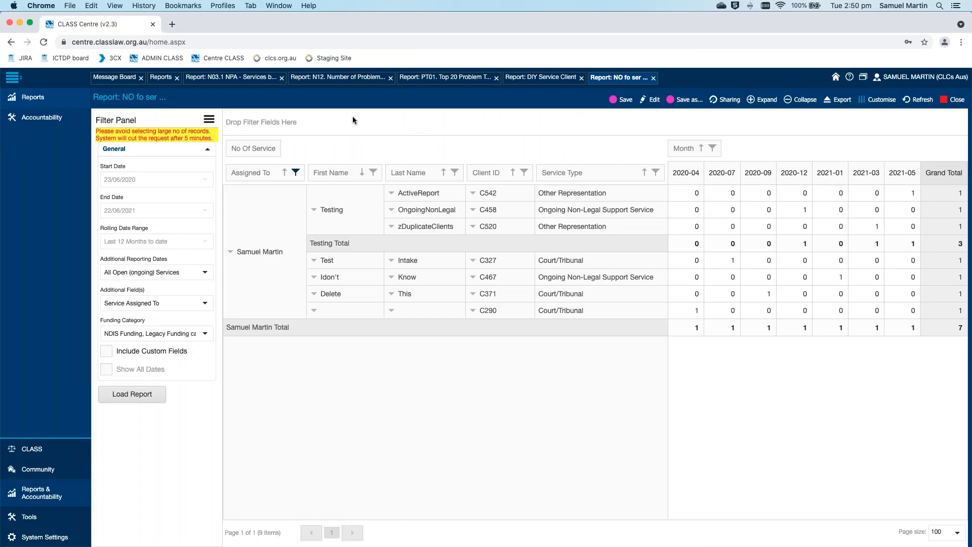
{"action": "left_click", "coordinate": [164, 79]}
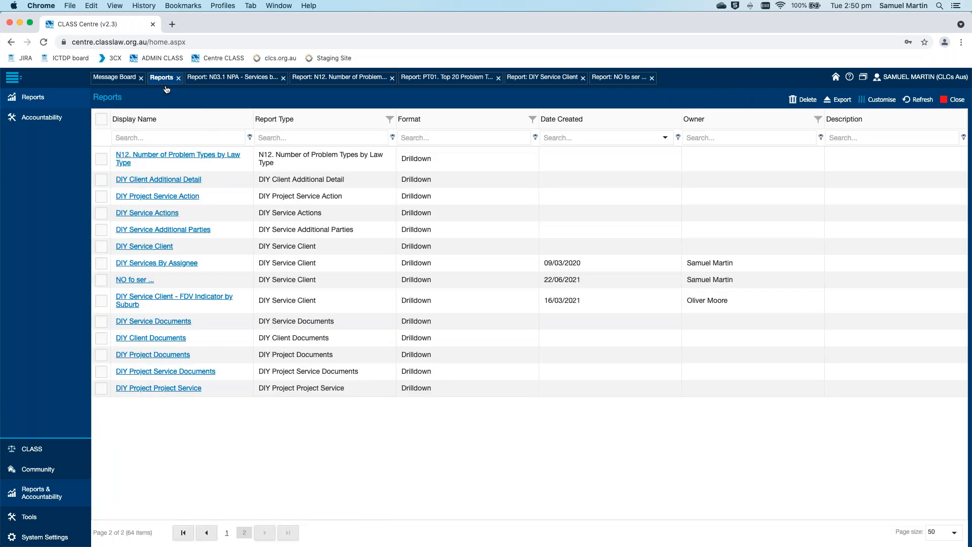
{"action": "left_click", "coordinate": [165, 215]}
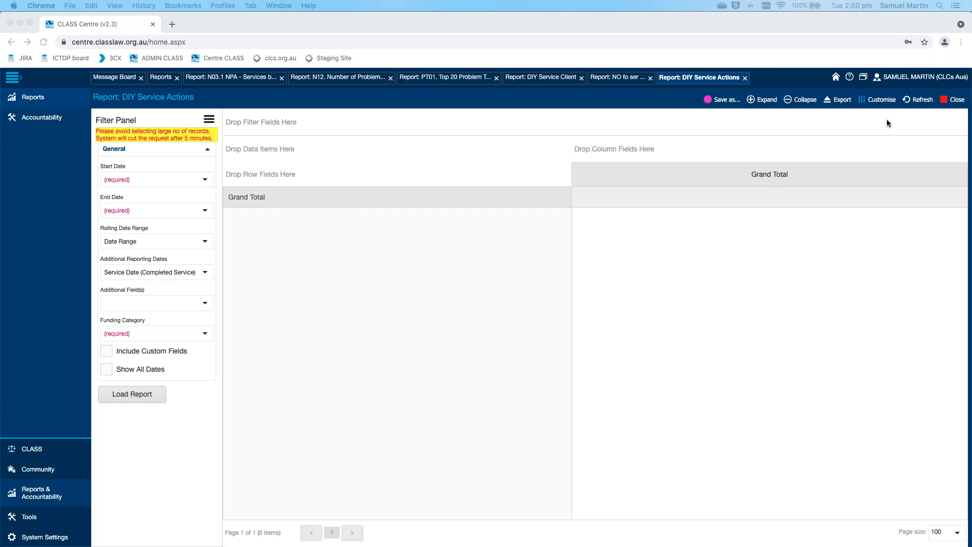
{"action": "left_click", "coordinate": [876, 100]}
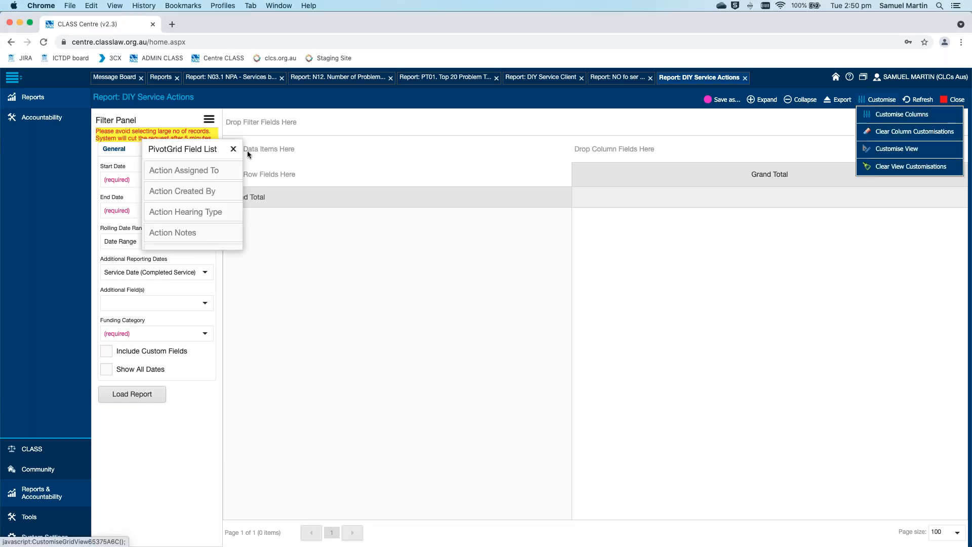
{"action": "left_click_drag", "start_coordinate": [189, 150], "coordinate": [599, 116]}
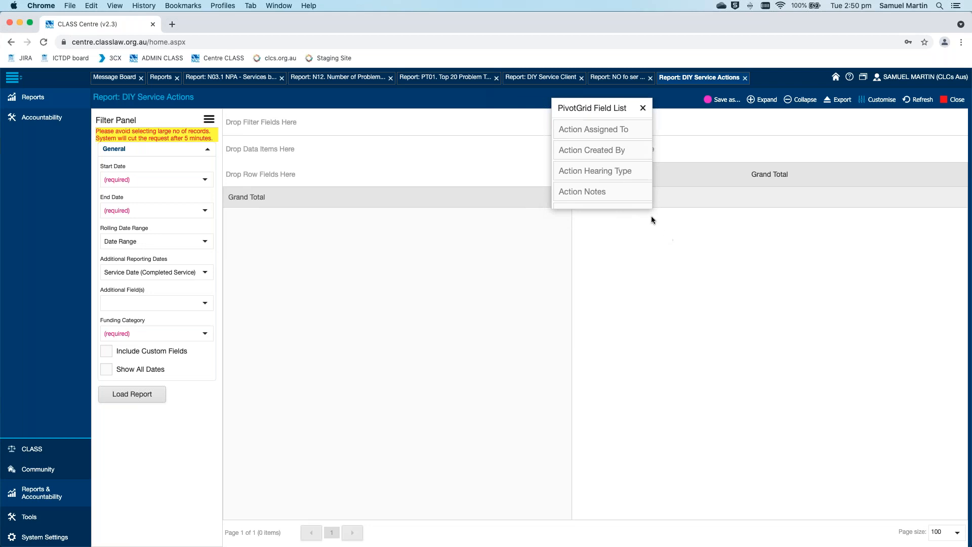
{"action": "left_click_drag", "start_coordinate": [654, 209], "coordinate": [862, 499]}
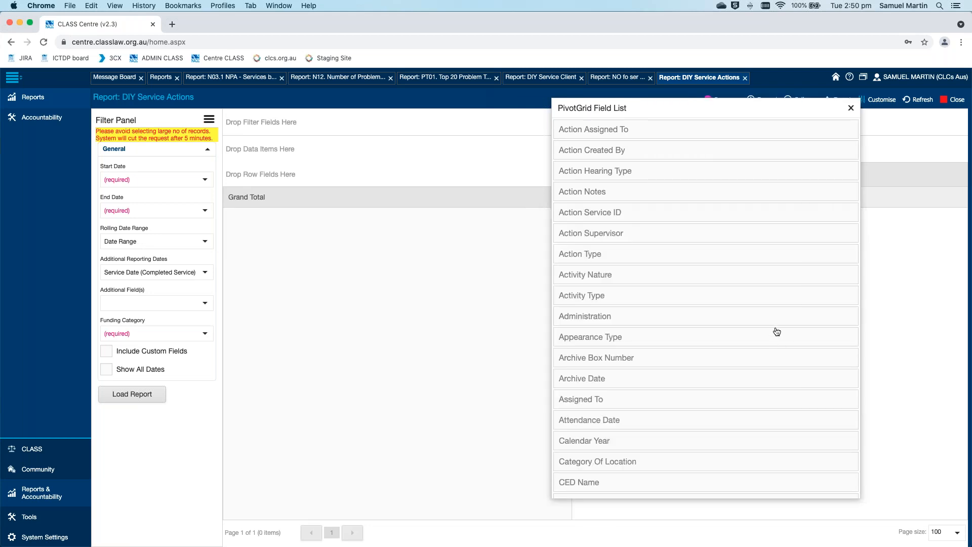
Find Service Type and Client ID in the field list and add them as row fields in that order
{"action": "key", "text": "super+f"}
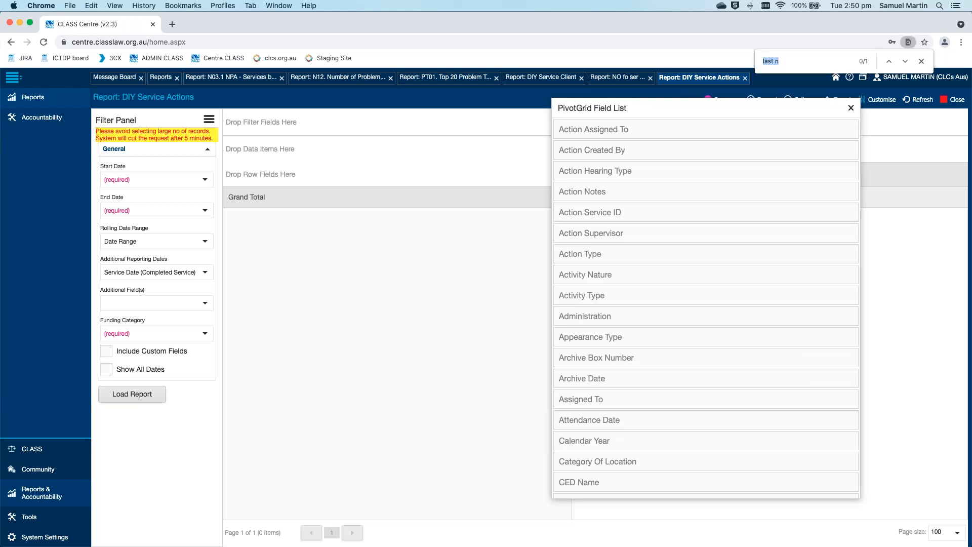
{"action": "type", "text": "service"}
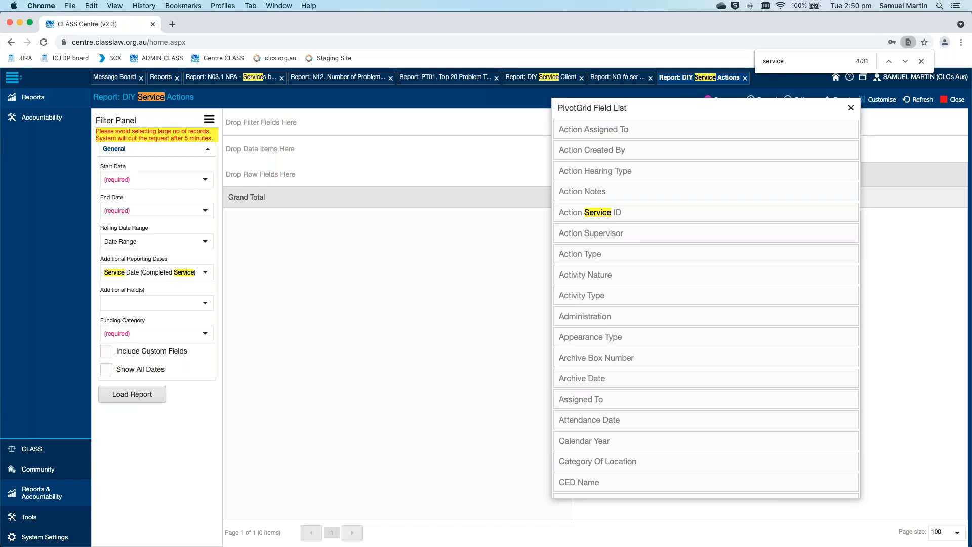
{"action": "type", "text": " t"}
{"action": "left_click_drag", "start_coordinate": [603, 310], "coordinate": [348, 179]}
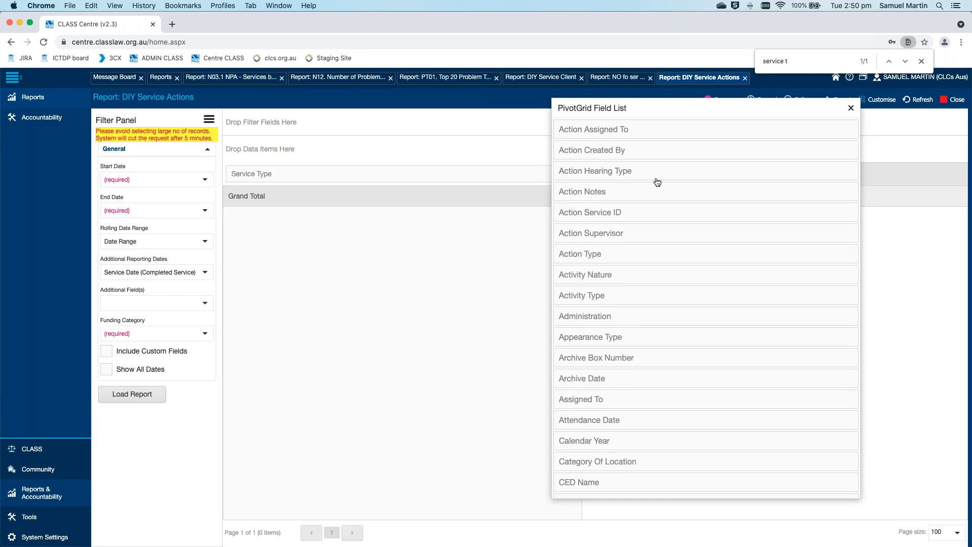
{"action": "left_click", "coordinate": [814, 58]}
{"action": "type", "text": "client i"}
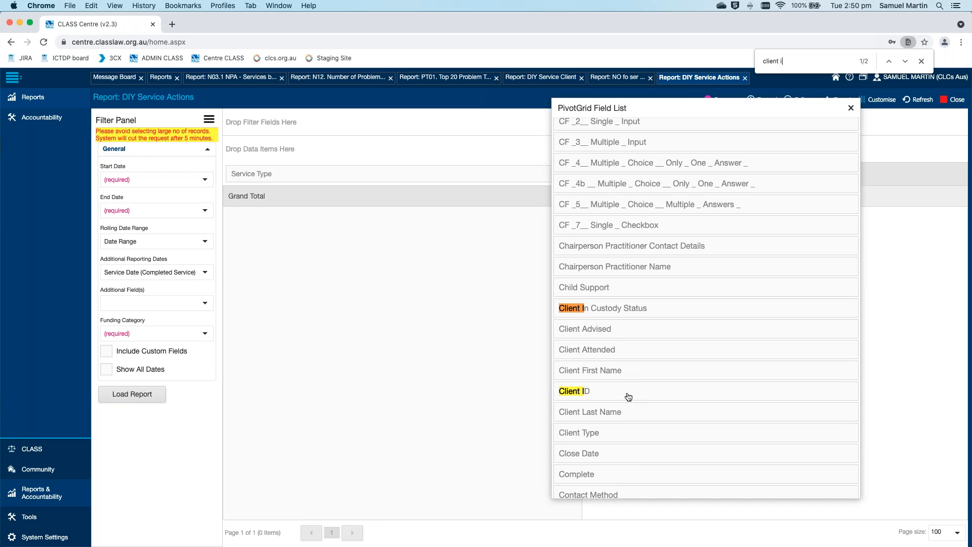
{"action": "left_click_drag", "start_coordinate": [625, 95], "coordinate": [204, 85]}
{"action": "left_click_drag", "start_coordinate": [245, 386], "coordinate": [580, 178]}
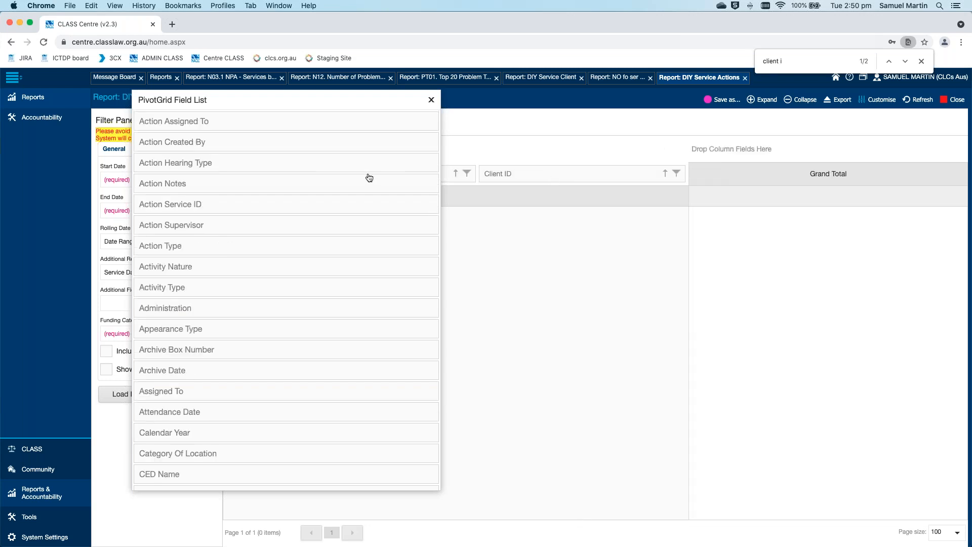
Add Service ID and Action Notes as row fields after Client ID, and close the page search and field list
{"action": "left_click", "coordinate": [804, 60]}
{"action": "type", "text": "service i"}
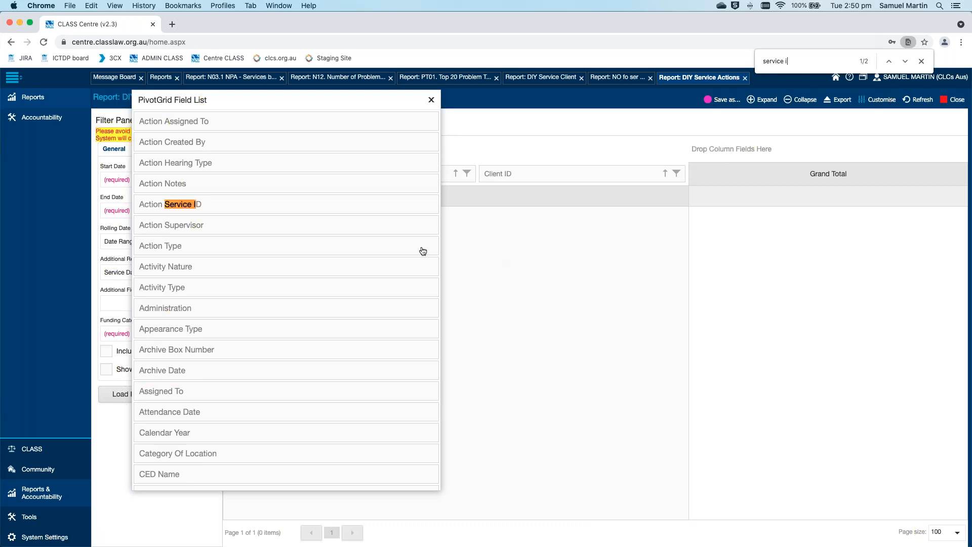
{"action": "left_click", "coordinate": [905, 61]}
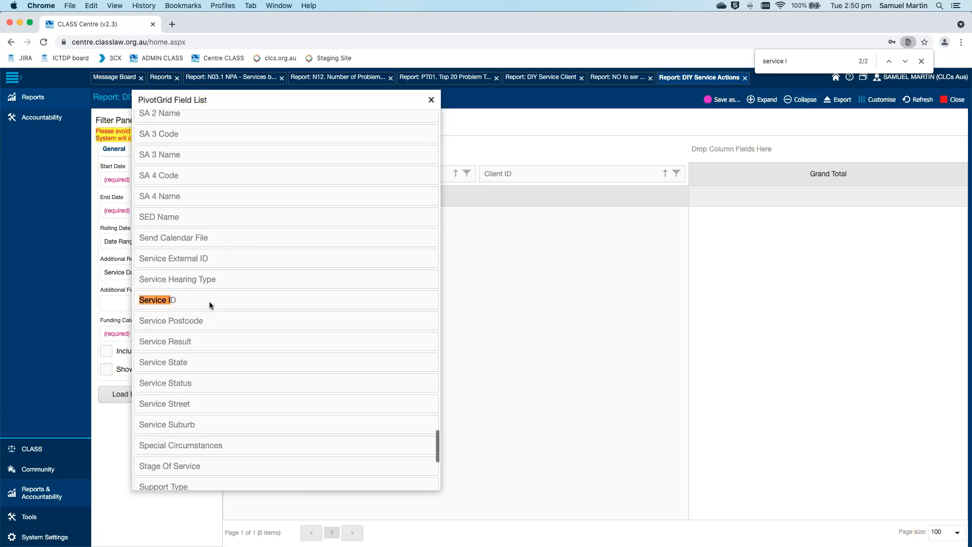
{"action": "left_click_drag", "start_coordinate": [231, 299], "coordinate": [688, 179]}
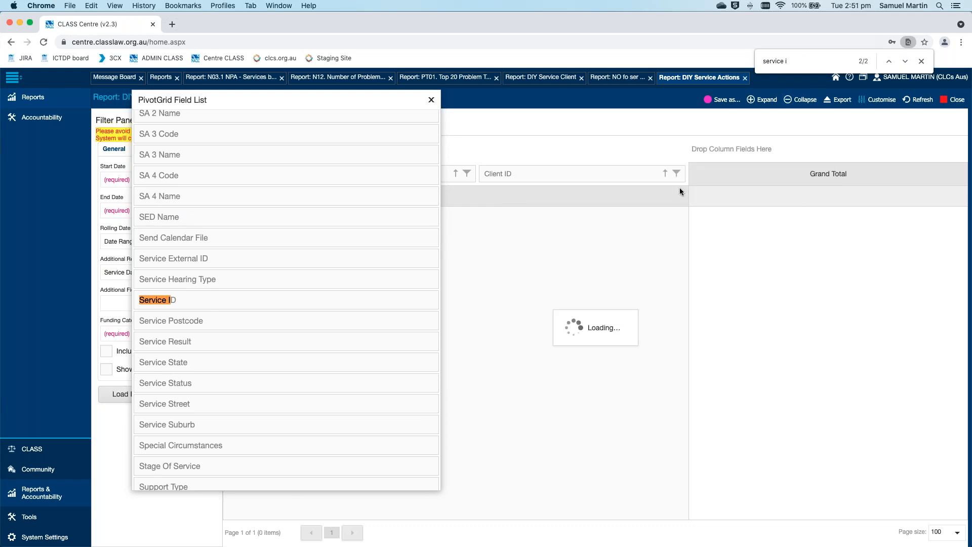
{"action": "left_click_drag", "start_coordinate": [260, 183], "coordinate": [744, 174]}
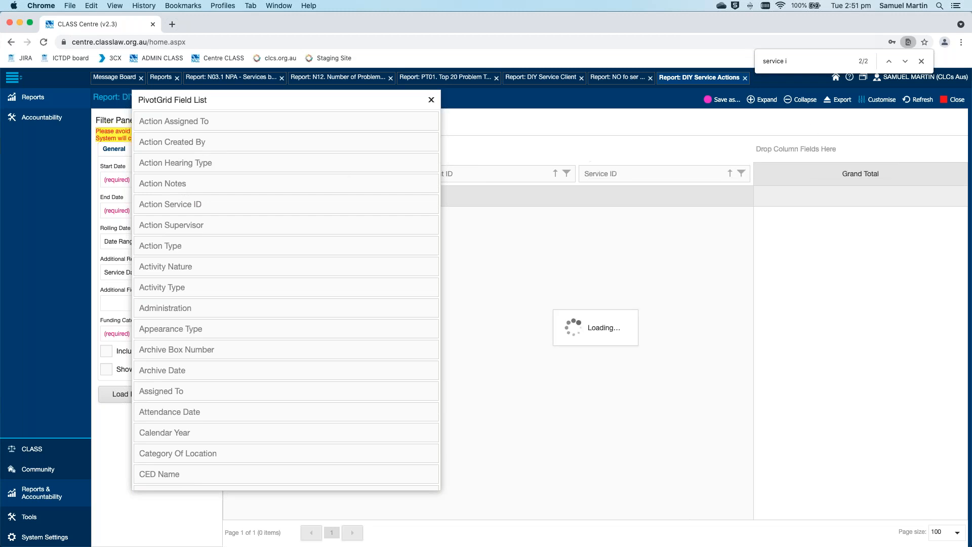
{"action": "left_click", "coordinate": [922, 62]}
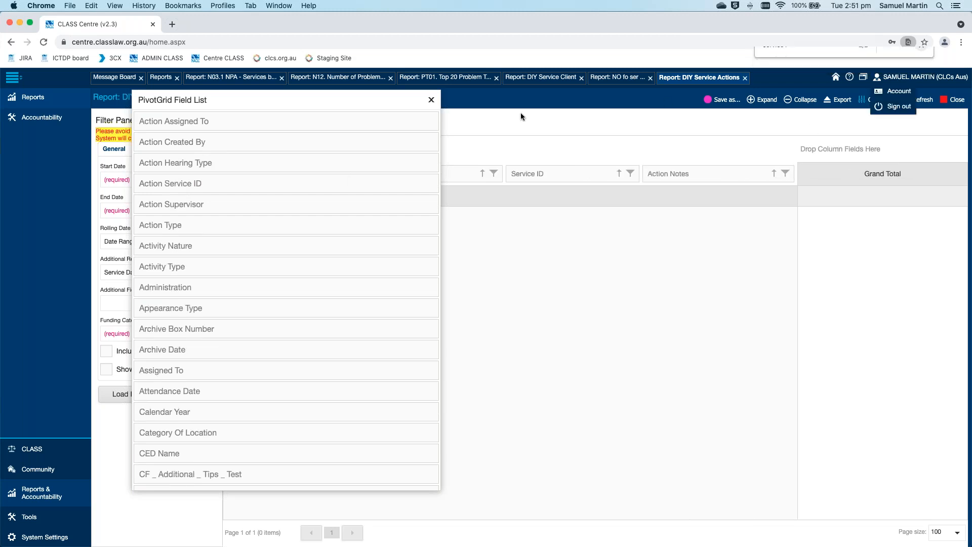
{"action": "left_click", "coordinate": [431, 100]}
Set the rolling date range to Last 12 Months to date, select all funding categories and load the report
{"action": "left_click", "coordinate": [205, 241]}
{"action": "scroll", "coordinate": [178, 334], "scroll_direction": "down", "scroll_amount": 2}
{"action": "left_click", "coordinate": [178, 348]}
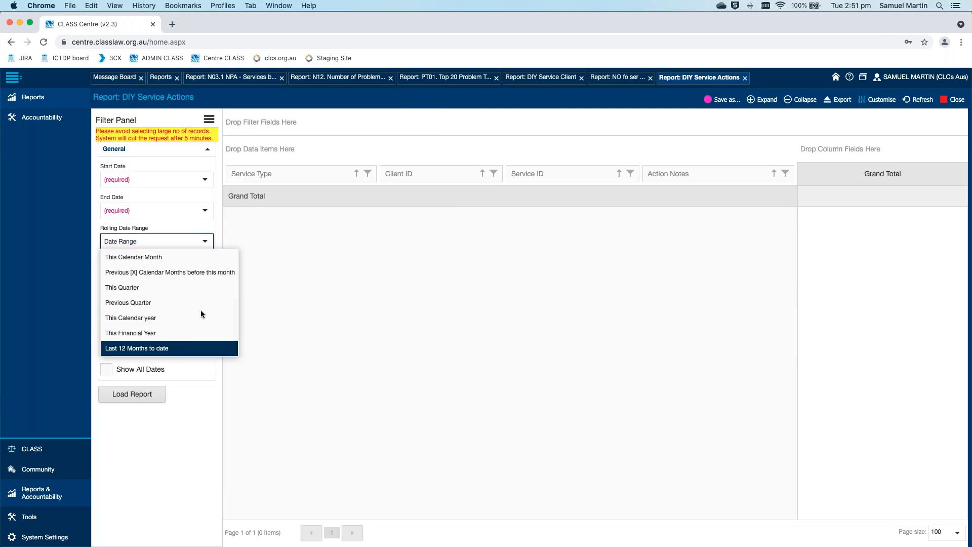
{"action": "left_click", "coordinate": [205, 333]}
{"action": "left_click", "coordinate": [127, 349]}
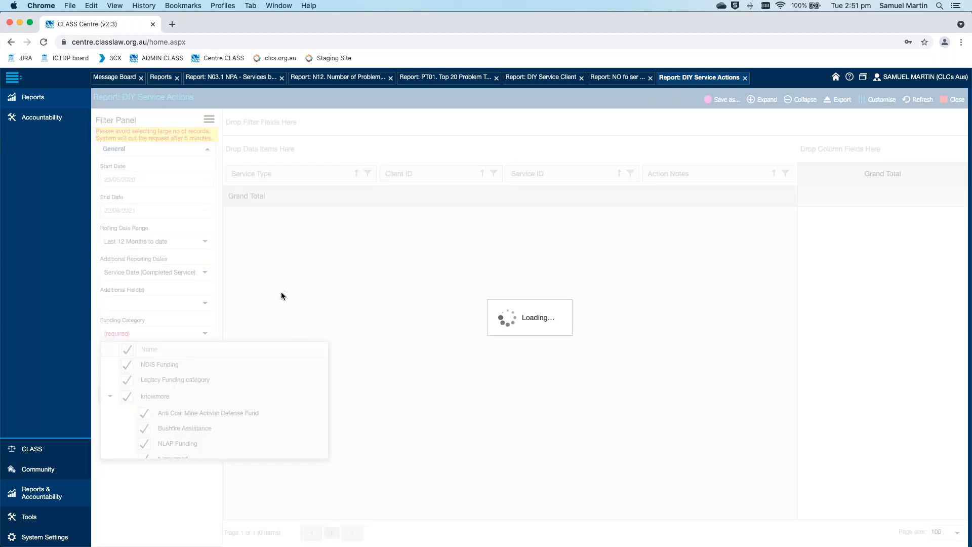
{"action": "left_click", "coordinate": [147, 398]}
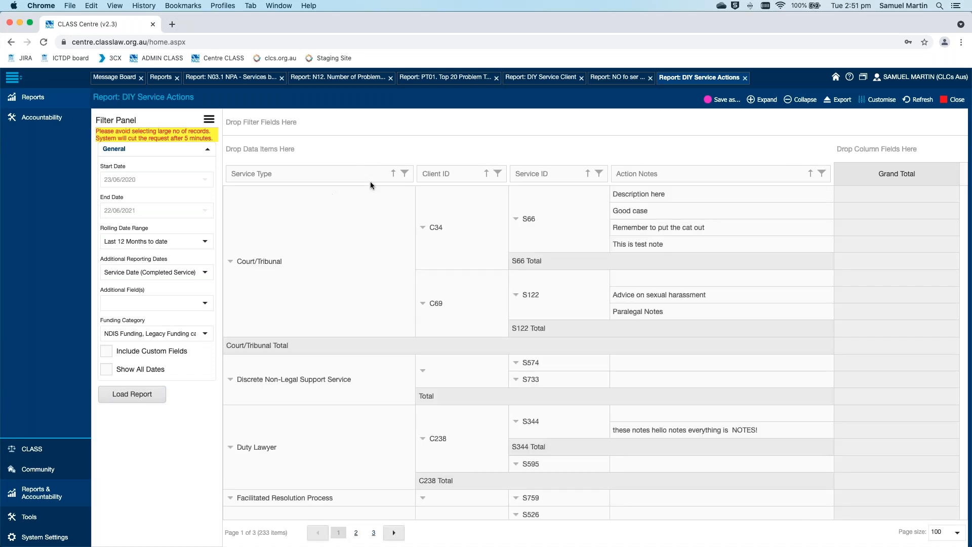
Filter the Service Type row field to show only Legal Advice
{"action": "left_click", "coordinate": [408, 173]}
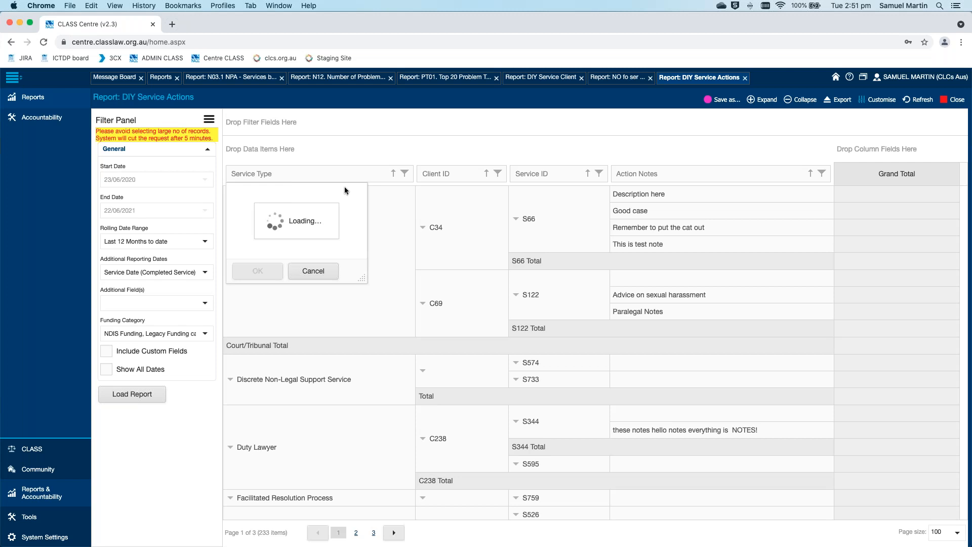
{"action": "left_click", "coordinate": [232, 188]}
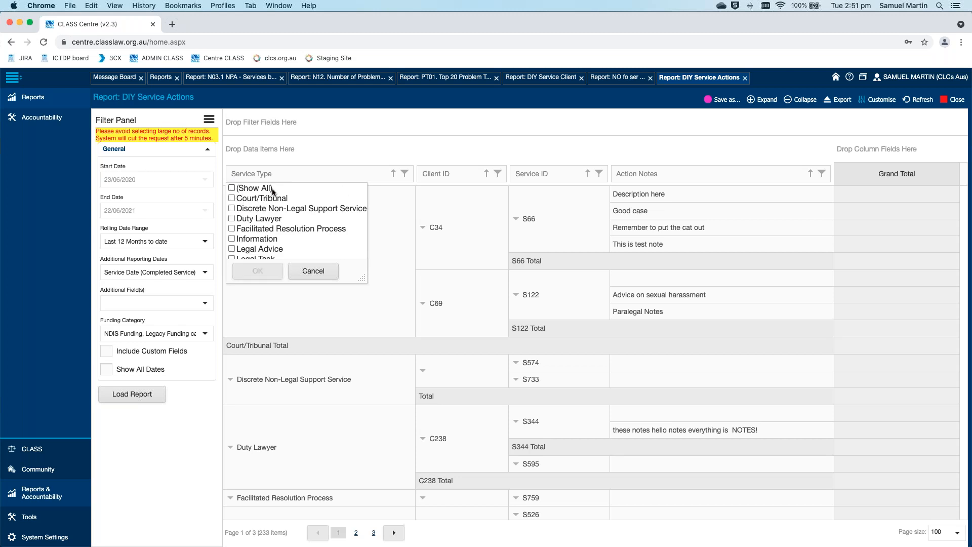
{"action": "scroll", "coordinate": [266, 222], "scroll_direction": "down", "scroll_amount": 3}
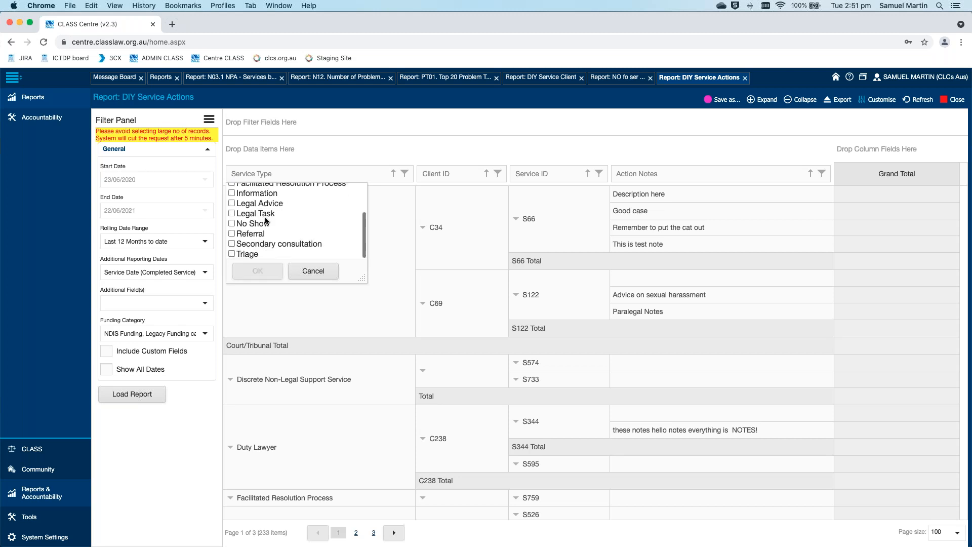
{"action": "left_click", "coordinate": [232, 204]}
{"action": "left_click", "coordinate": [258, 271]}
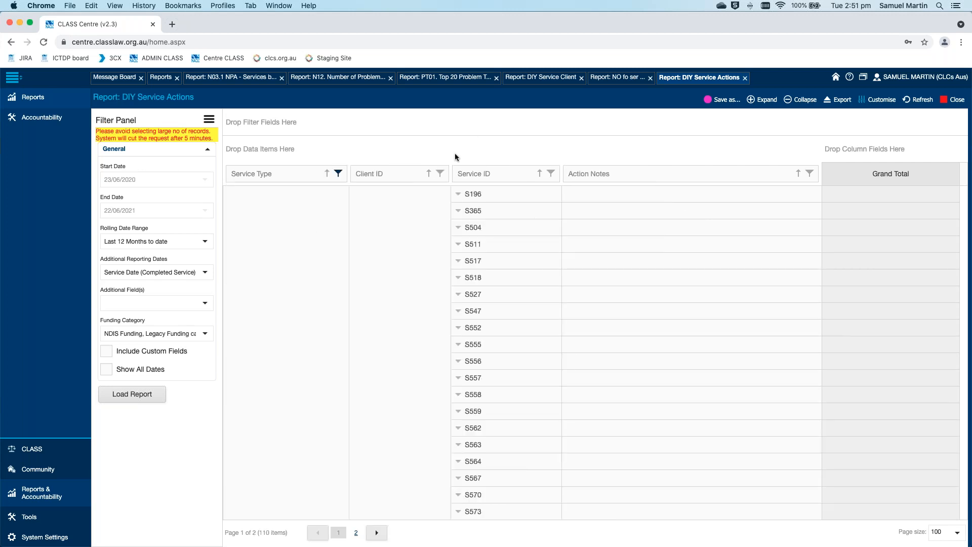
Filter the Client ID row field to exclude blank values
{"action": "scroll", "coordinate": [402, 229], "scroll_direction": "down", "scroll_amount": 5}
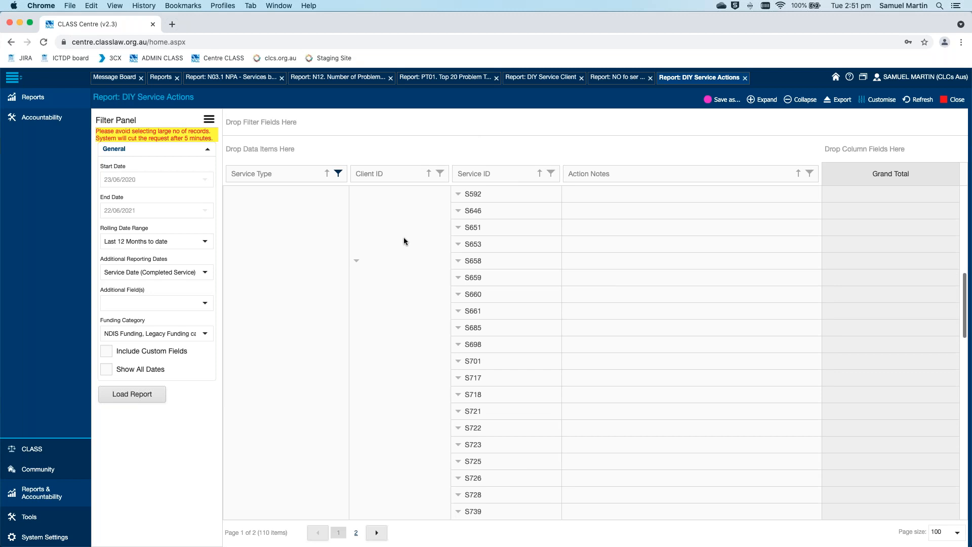
{"action": "scroll", "coordinate": [411, 218], "scroll_direction": "up", "scroll_amount": 5}
{"action": "left_click", "coordinate": [437, 177]}
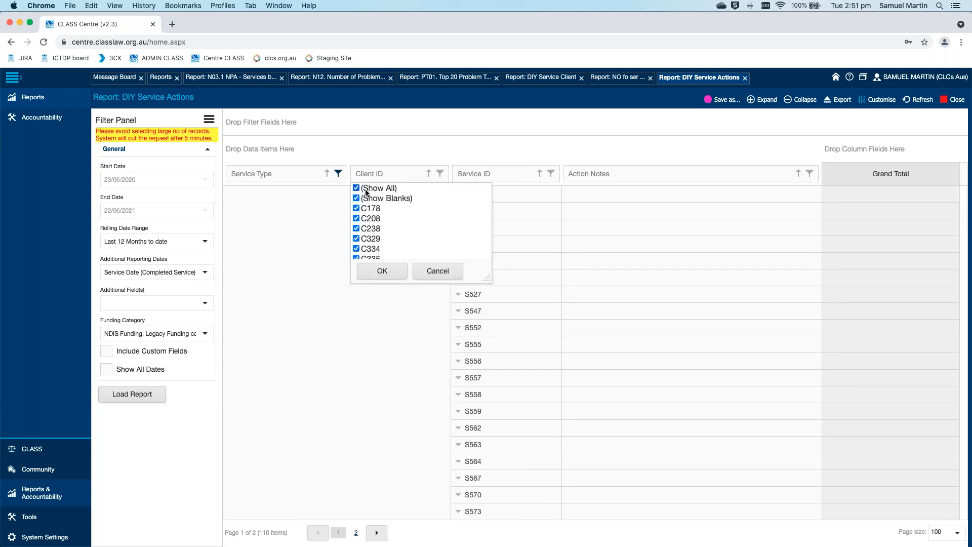
{"action": "left_click", "coordinate": [357, 198]}
{"action": "left_click", "coordinate": [384, 271]}
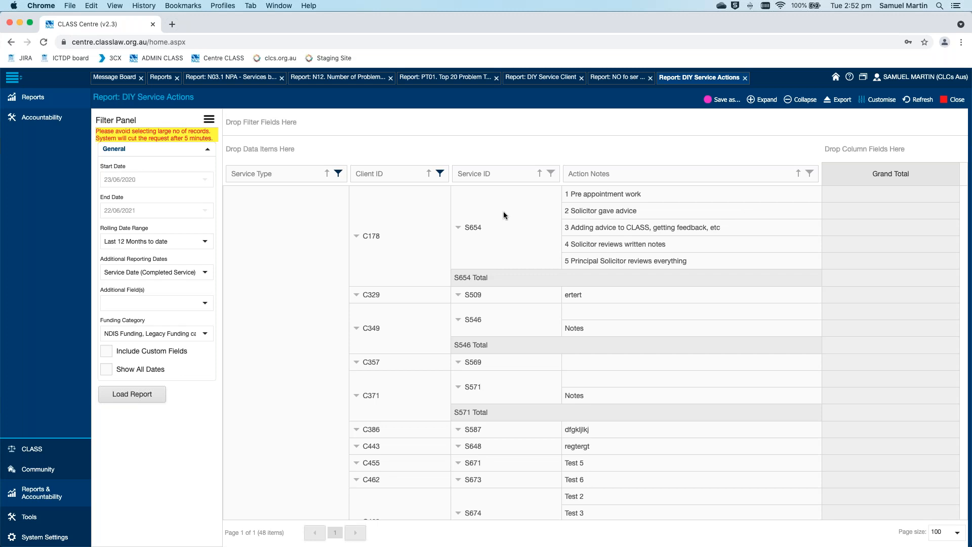
Check the Service Type filter options without changing them, and review the action notes listed for each client and service
{"action": "left_click", "coordinate": [339, 174]}
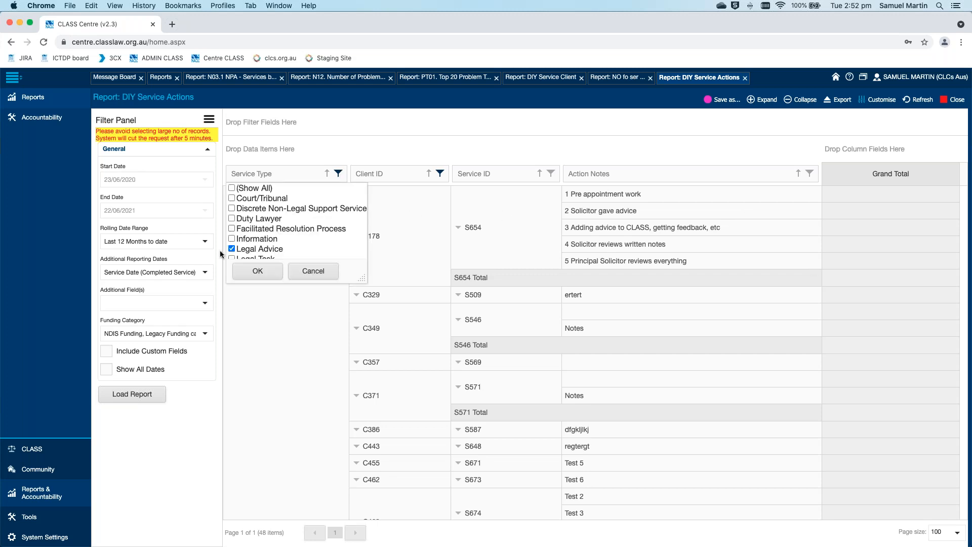
{"action": "left_click", "coordinate": [314, 272]}
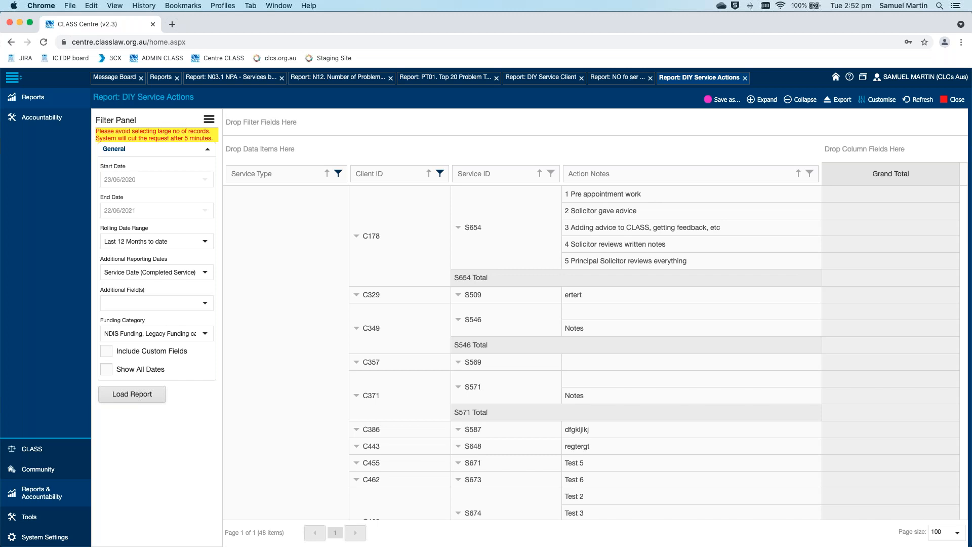
{"action": "key", "text": "super+shift+5"}
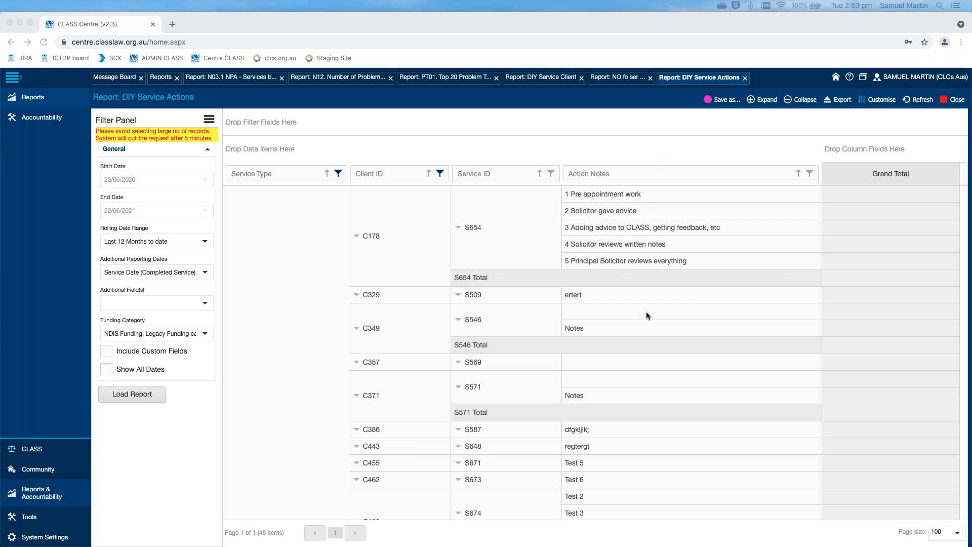
{"action": "scroll", "coordinate": [646, 311], "scroll_direction": "down", "scroll_amount": 4}
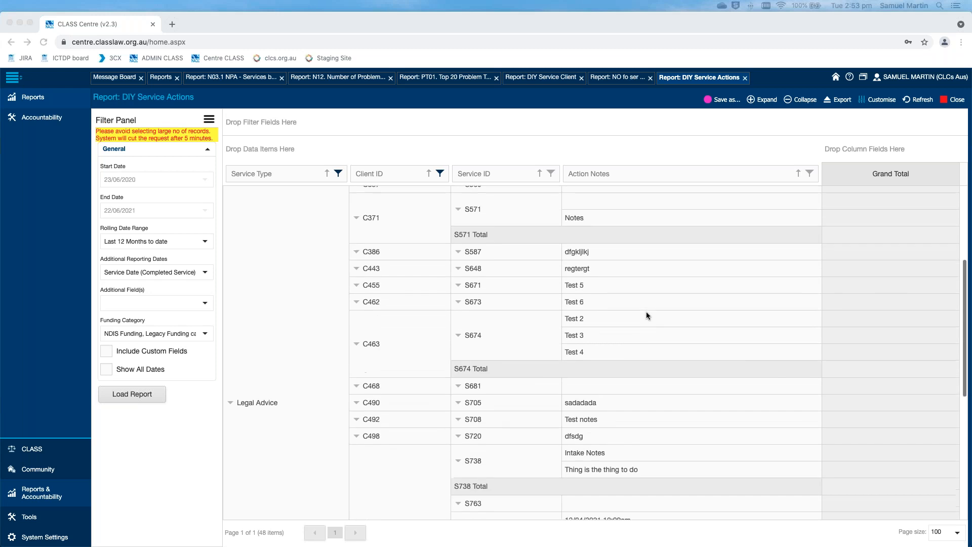
{"action": "scroll", "coordinate": [646, 312], "scroll_direction": "down", "scroll_amount": 3}
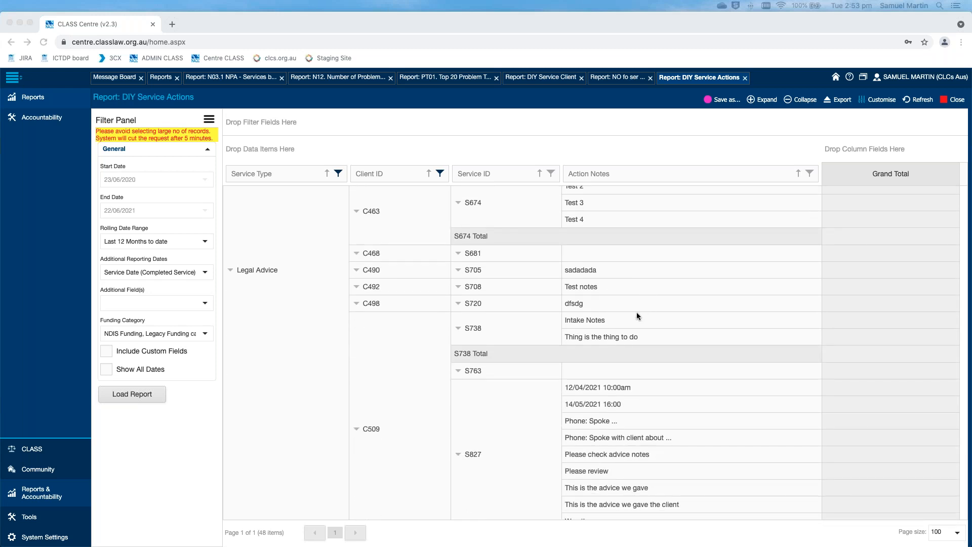
{"action": "scroll", "coordinate": [637, 312], "scroll_direction": "up", "scroll_amount": 1}
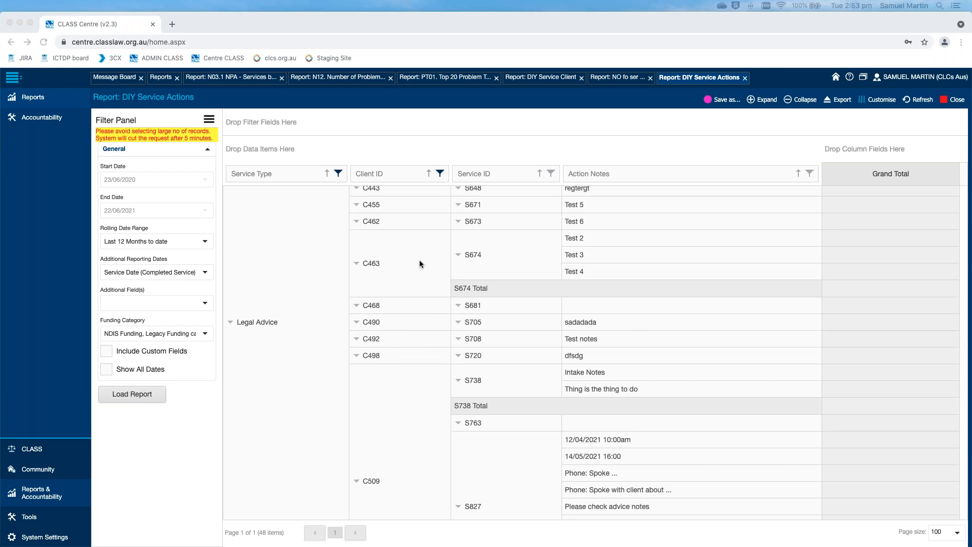
{"action": "scroll", "coordinate": [420, 260], "scroll_direction": "down", "scroll_amount": 3}
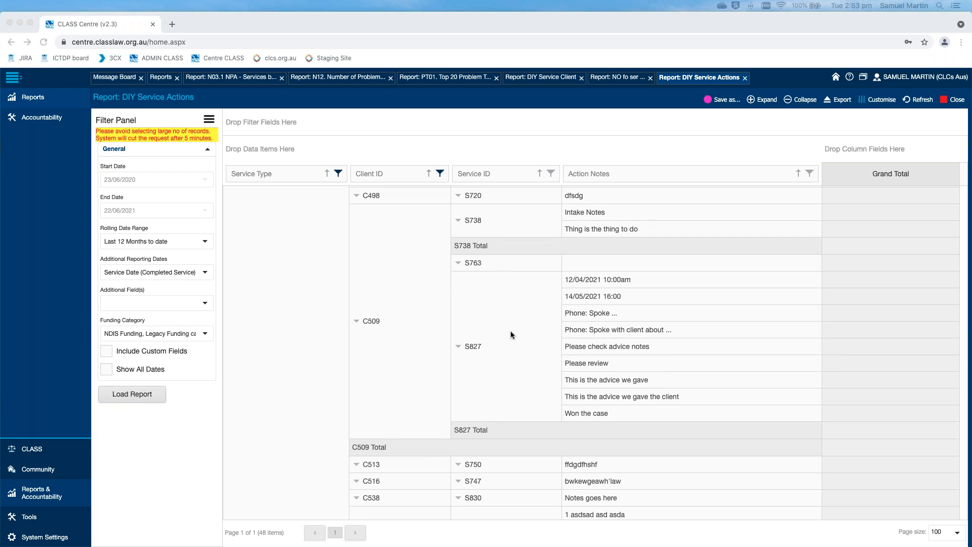
{"action": "scroll", "coordinate": [510, 330], "scroll_direction": "down", "scroll_amount": 1}
{"action": "scroll", "coordinate": [510, 330], "scroll_direction": "up", "scroll_amount": 3}
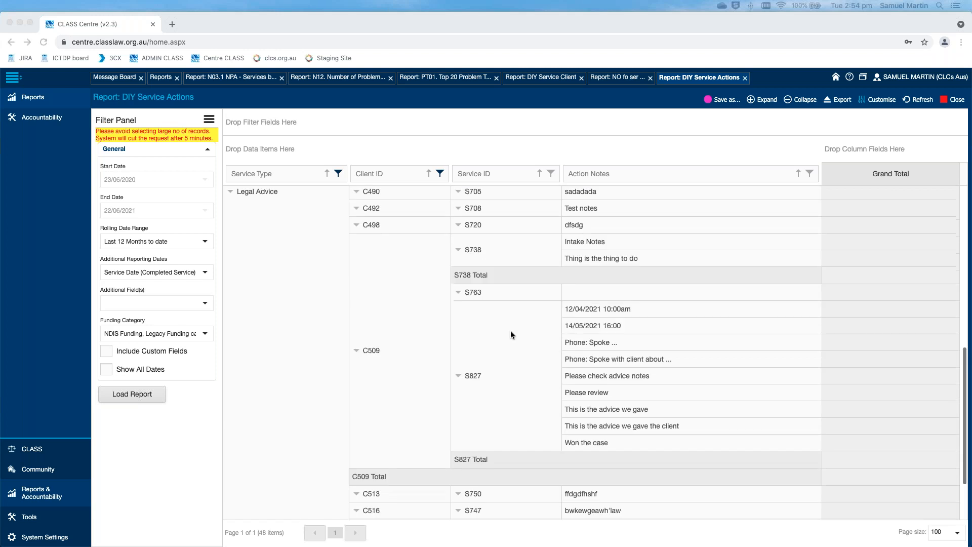
{"action": "scroll", "coordinate": [511, 335], "scroll_direction": "up", "scroll_amount": 2}
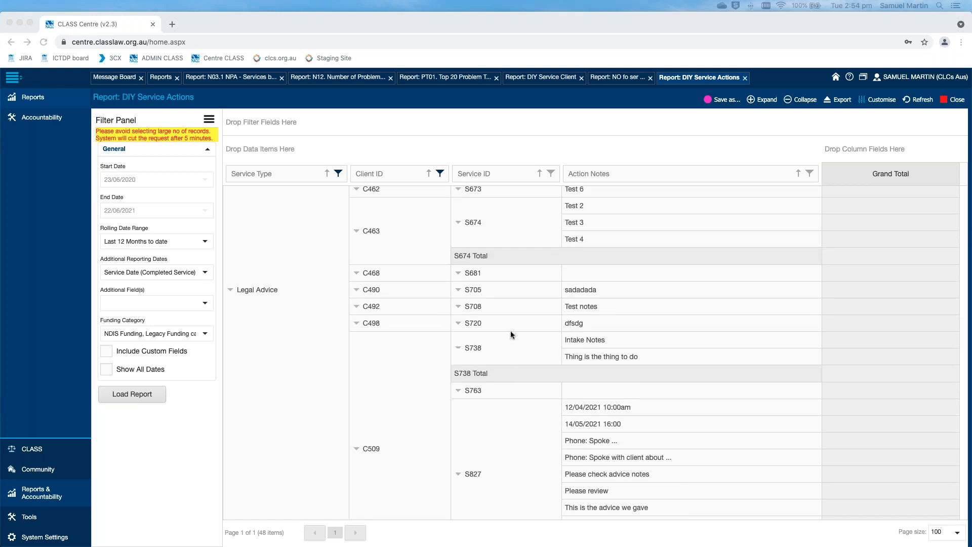
Compare the action notes logged for each client's legal advice services from the first client to the last
{"action": "scroll", "coordinate": [511, 335], "scroll_direction": "up", "scroll_amount": 4}
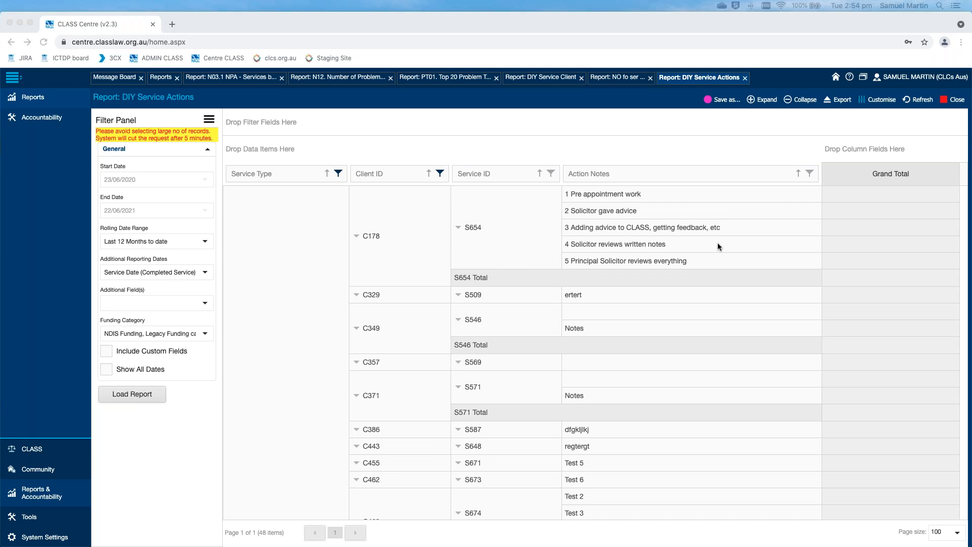
{"action": "scroll", "coordinate": [718, 242], "scroll_direction": "down", "scroll_amount": 10}
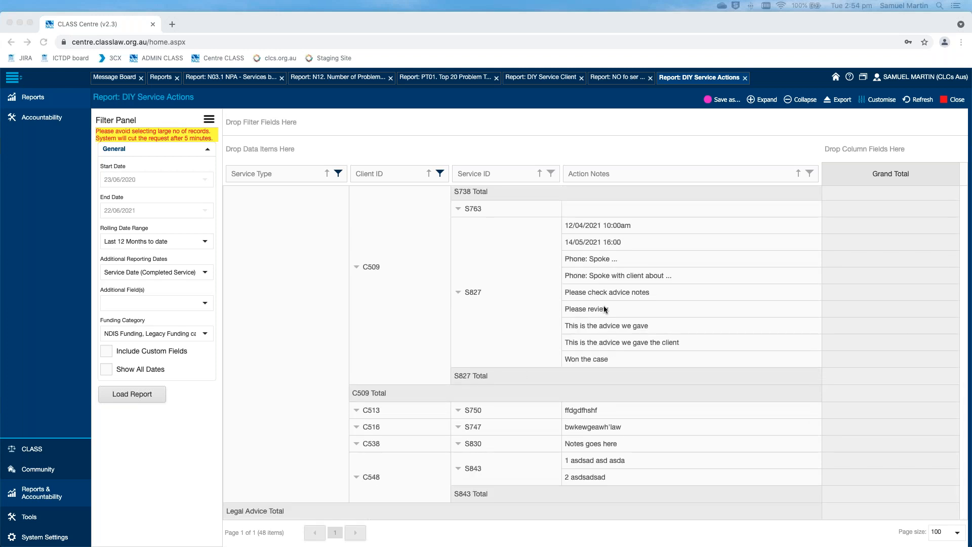
{"action": "scroll", "coordinate": [715, 294], "scroll_direction": "up", "scroll_amount": 10}
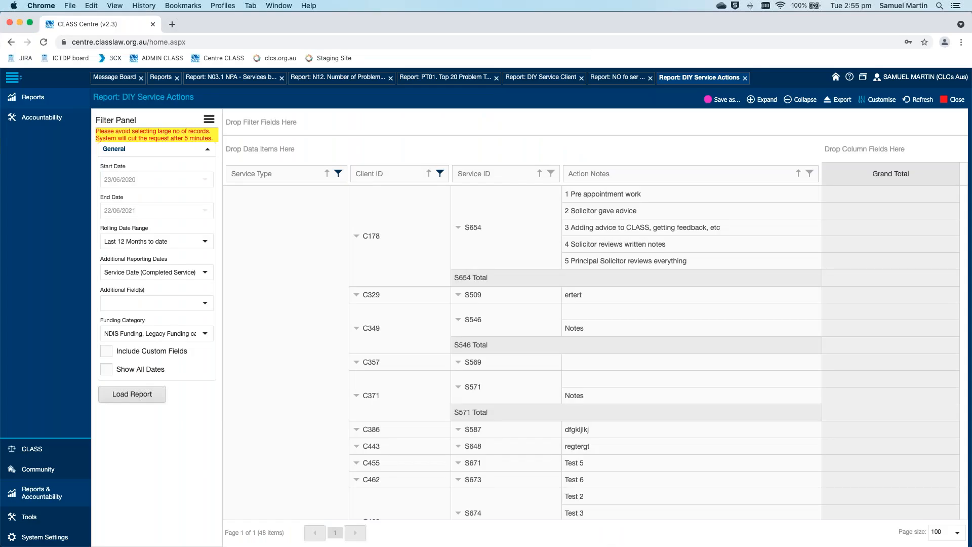
Open the CLASS help documentation from the report and go to its Reporting and Accountability page
{"action": "left_click", "coordinate": [851, 77]}
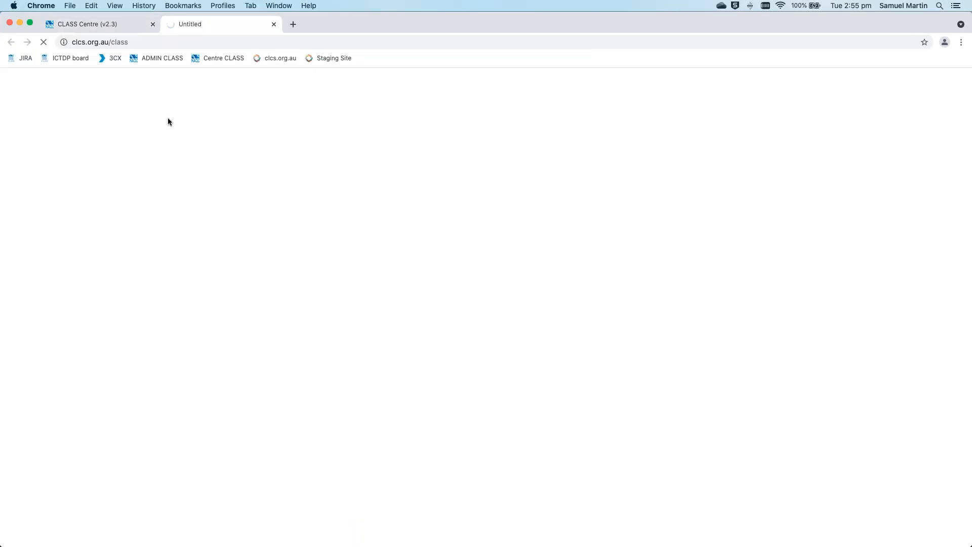
{"action": "left_click", "coordinate": [101, 24]}
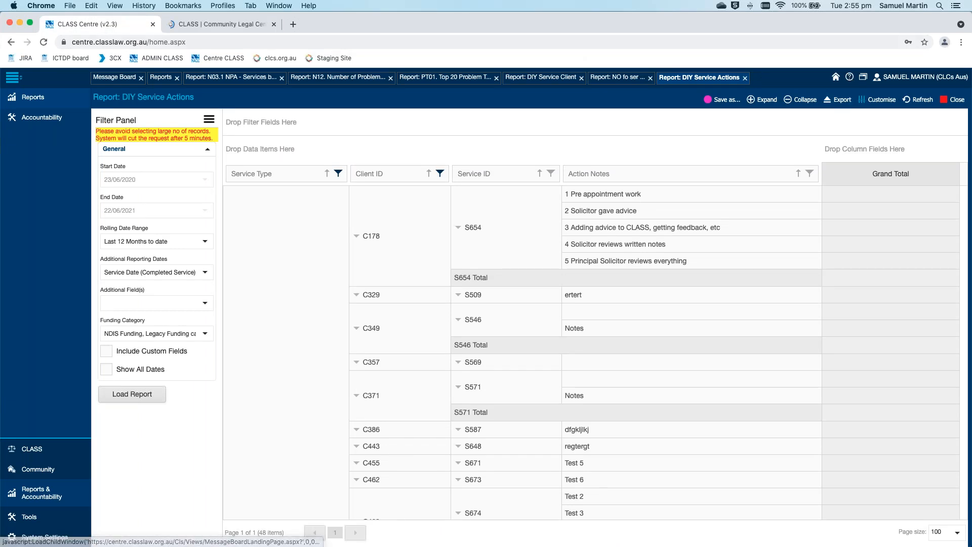
{"action": "left_click", "coordinate": [234, 25]}
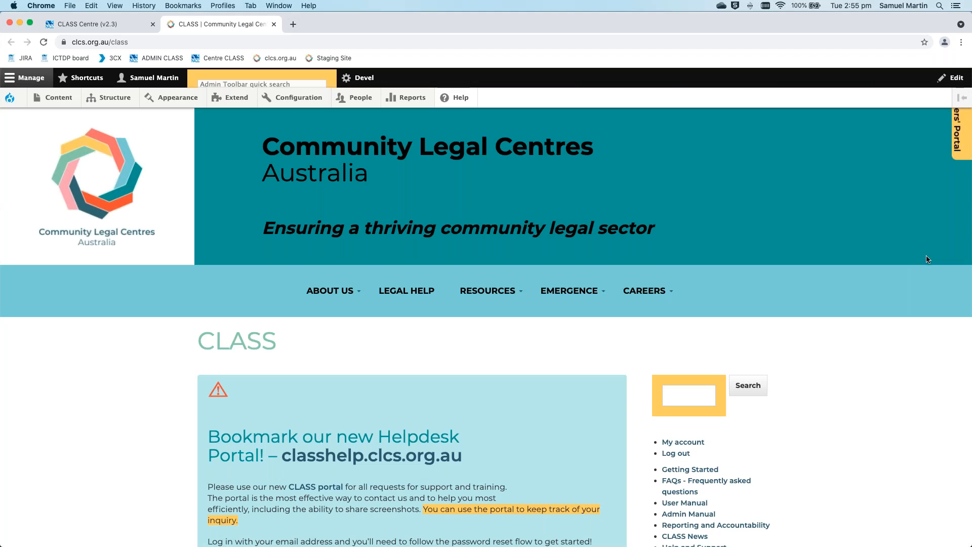
{"action": "scroll", "coordinate": [928, 259], "scroll_direction": "down", "scroll_amount": 5}
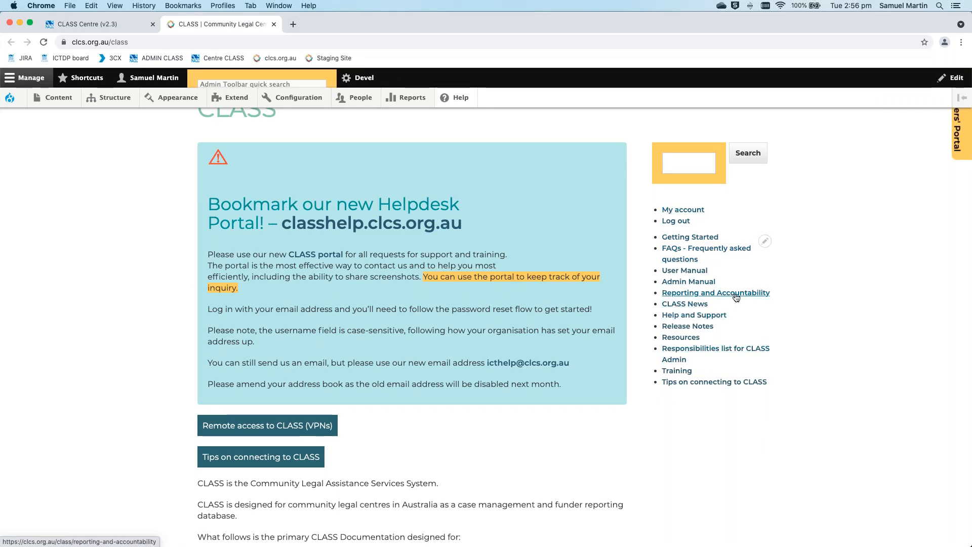
{"action": "left_click", "coordinate": [736, 293]}
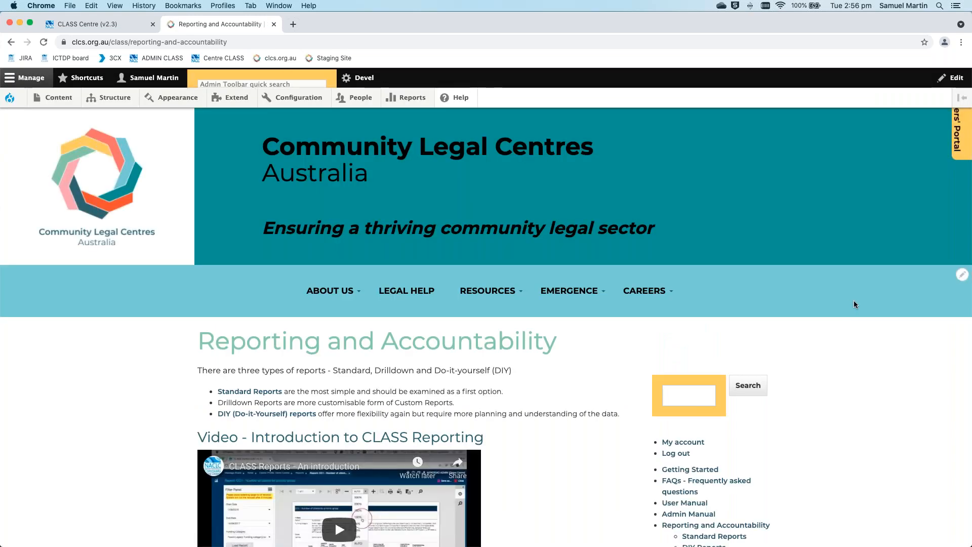
Open the DIY Reports documentation page and read through its introduction, overview, key features and related subpages
{"action": "scroll", "coordinate": [858, 308], "scroll_direction": "down", "scroll_amount": 5}
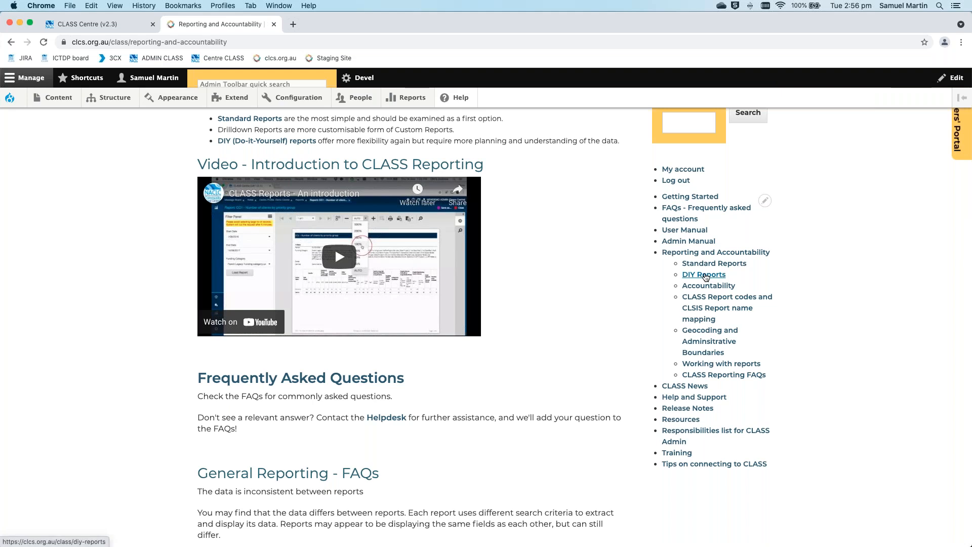
{"action": "left_click", "coordinate": [704, 275]}
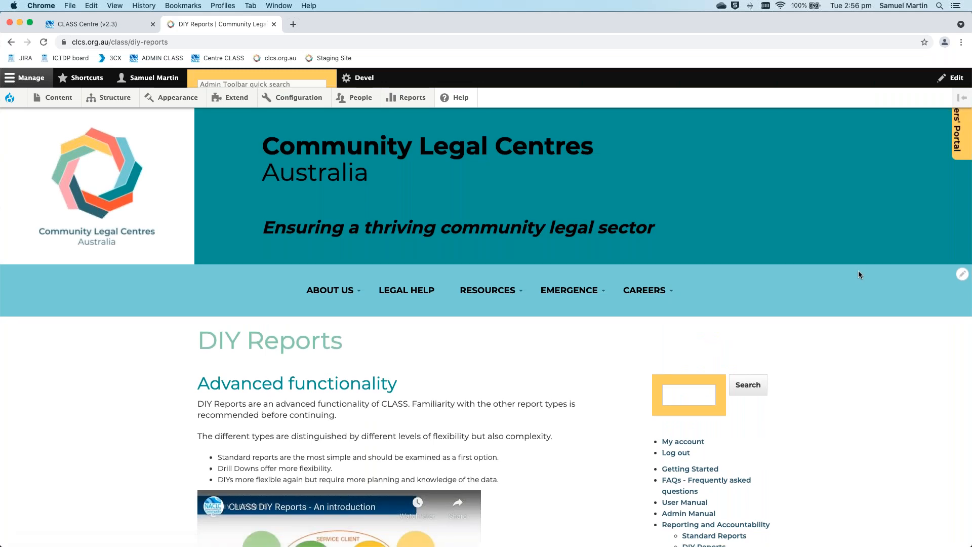
{"action": "scroll", "coordinate": [859, 271], "scroll_direction": "down", "scroll_amount": 6}
{"action": "scroll", "coordinate": [859, 276], "scroll_direction": "down", "scroll_amount": 5}
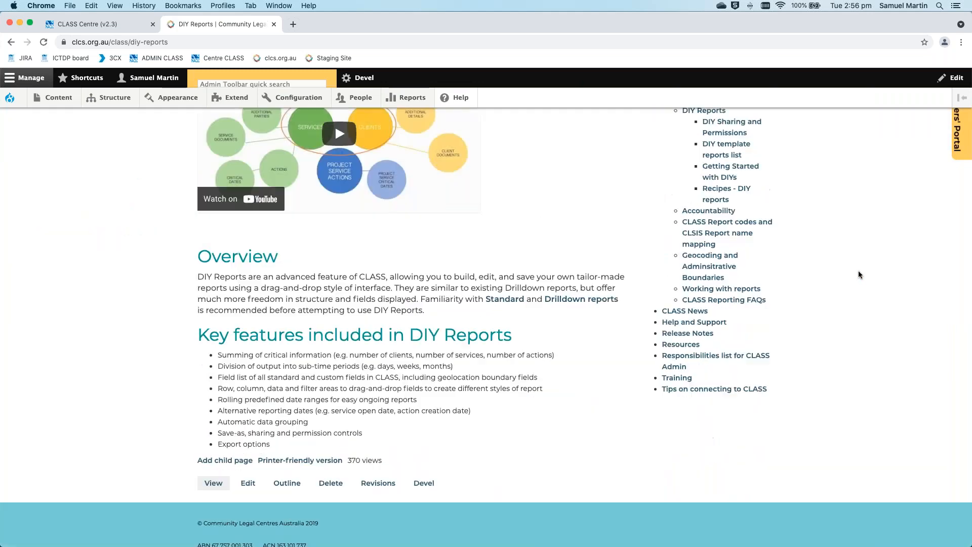
{"action": "scroll", "coordinate": [856, 278], "scroll_direction": "up", "scroll_amount": 5}
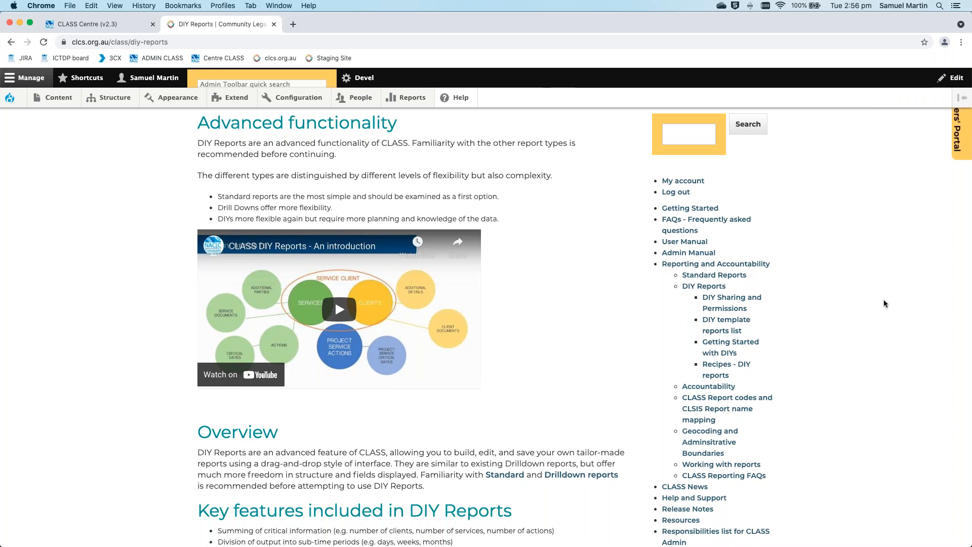
{"action": "scroll", "coordinate": [884, 302], "scroll_direction": "up", "scroll_amount": 3}
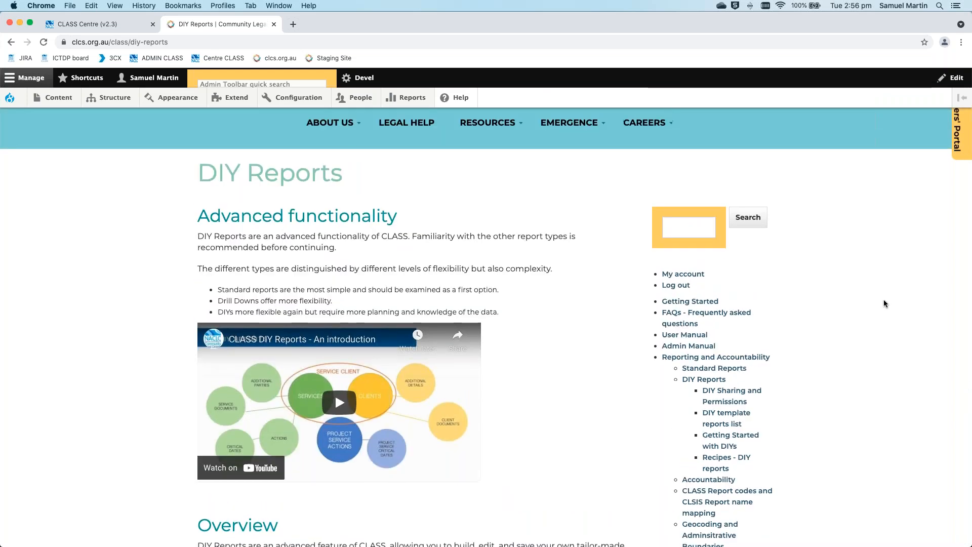
{"action": "scroll", "coordinate": [884, 303], "scroll_direction": "up", "scroll_amount": 4}
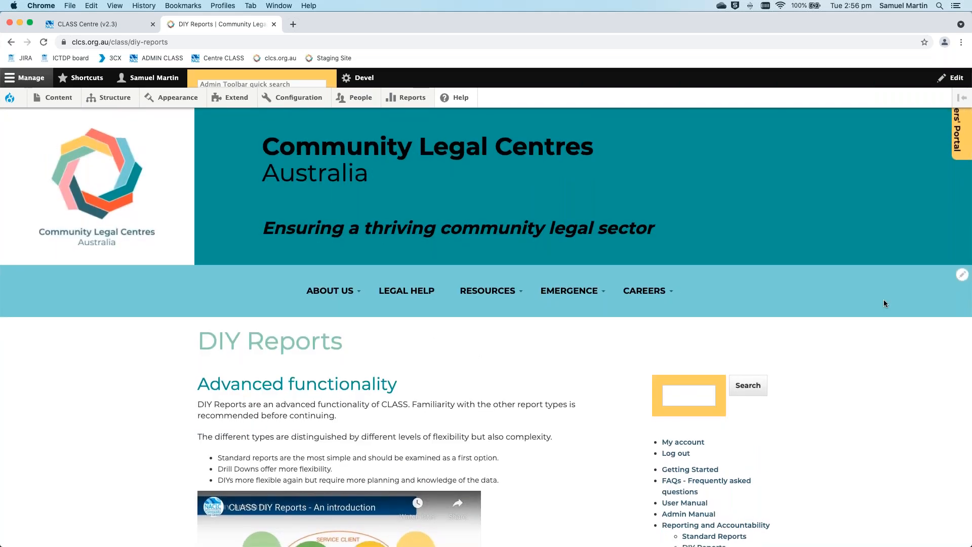
{"action": "scroll", "coordinate": [884, 303], "scroll_direction": "down", "scroll_amount": 7}
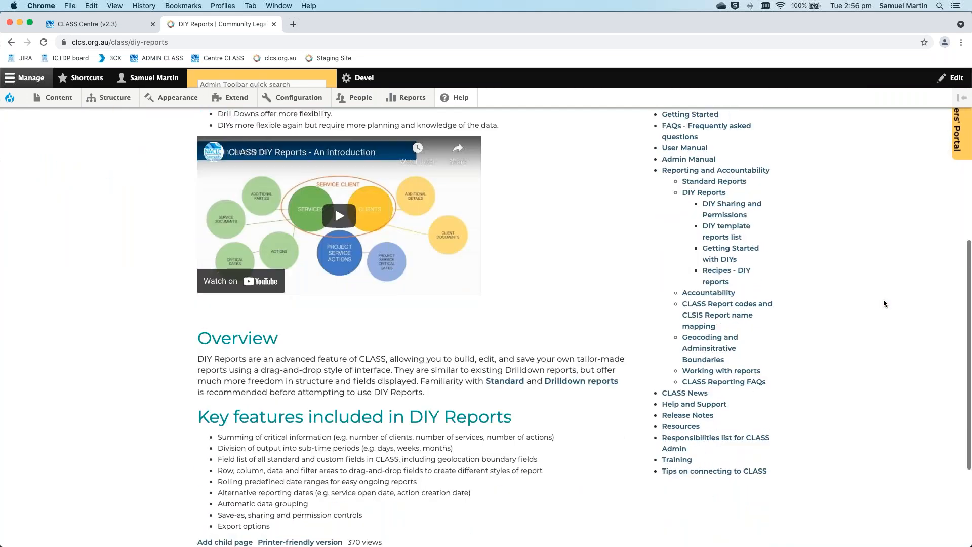
Open the Help and Support page and load its CLASS portal link in a separate browser tab
{"action": "scroll", "coordinate": [884, 303], "scroll_direction": "down", "scroll_amount": 3}
{"action": "left_click", "coordinate": [695, 267]}
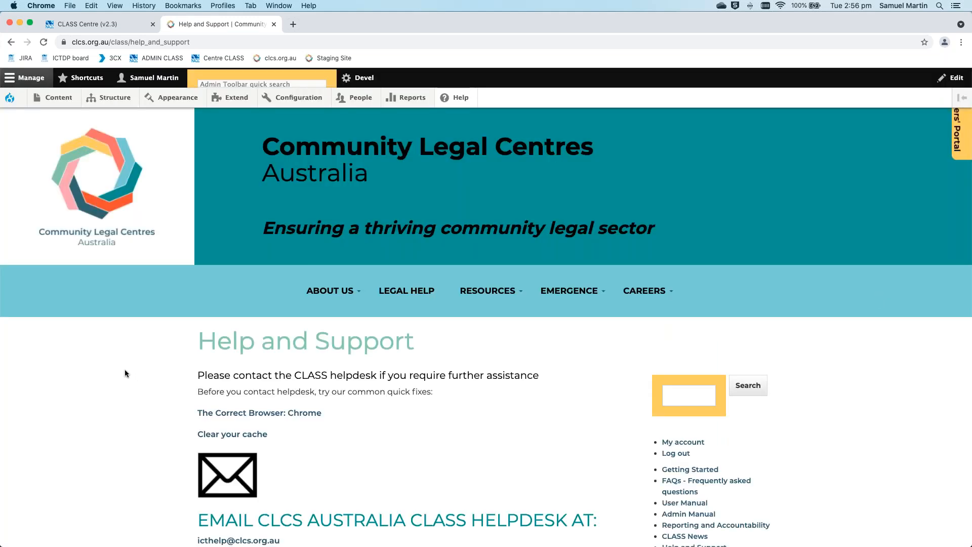
{"action": "scroll", "coordinate": [125, 373], "scroll_direction": "down", "scroll_amount": 4}
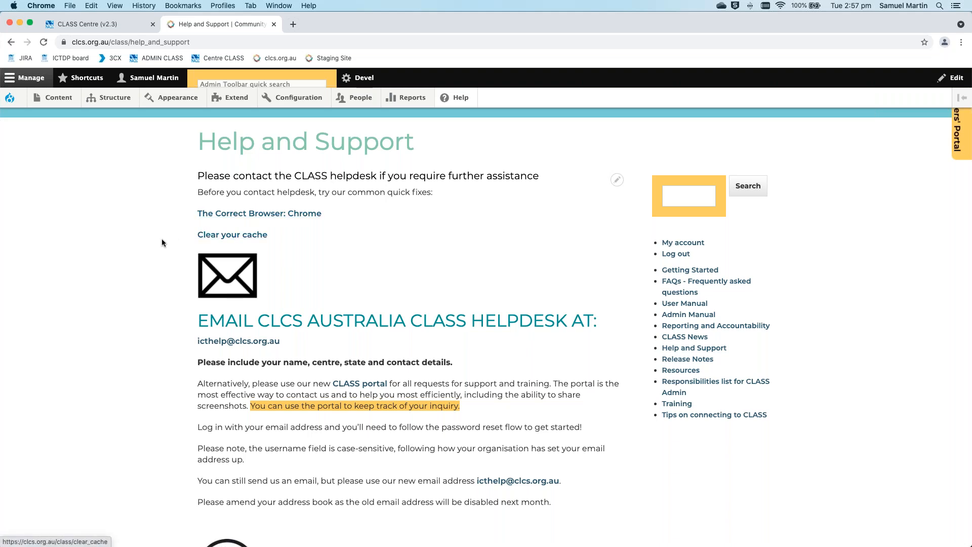
{"action": "scroll", "coordinate": [150, 257], "scroll_direction": "down", "scroll_amount": 4}
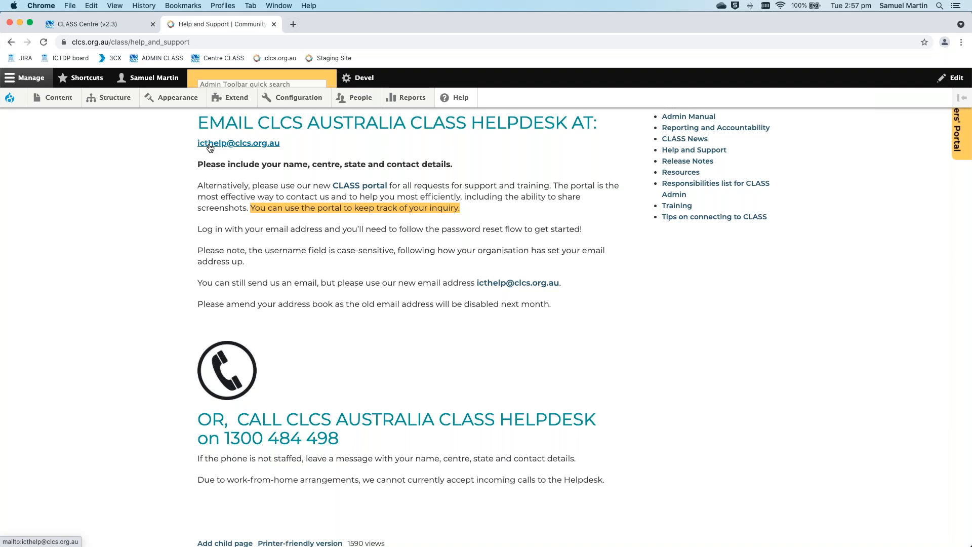
{"action": "right_click", "coordinate": [335, 186]}
{"action": "left_click", "coordinate": [377, 189]}
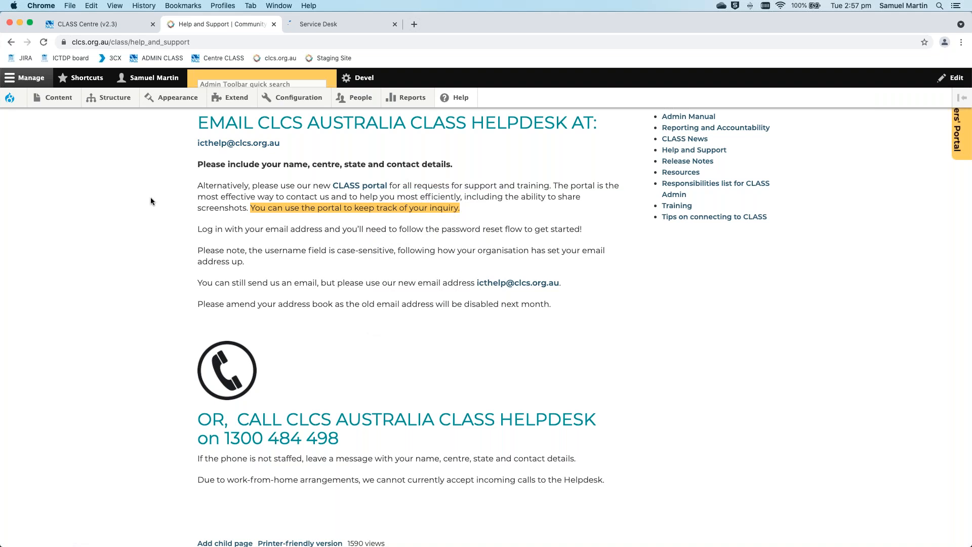
Highlight the helpdesk's phone number and its e-mail address in turn on the Help and Support page
{"action": "scroll", "coordinate": [151, 201], "scroll_direction": "down", "scroll_amount": 1}
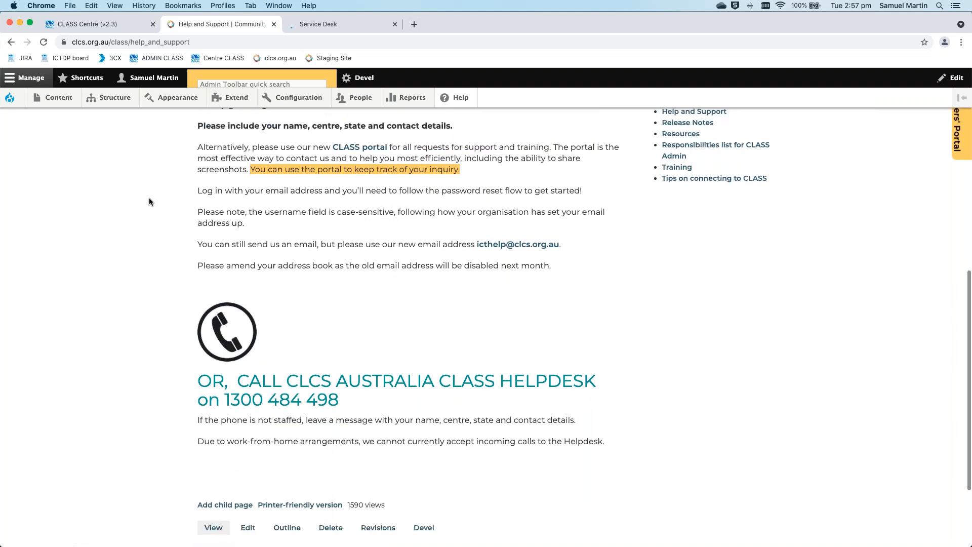
{"action": "left_click_drag", "start_coordinate": [345, 400], "coordinate": [223, 401]}
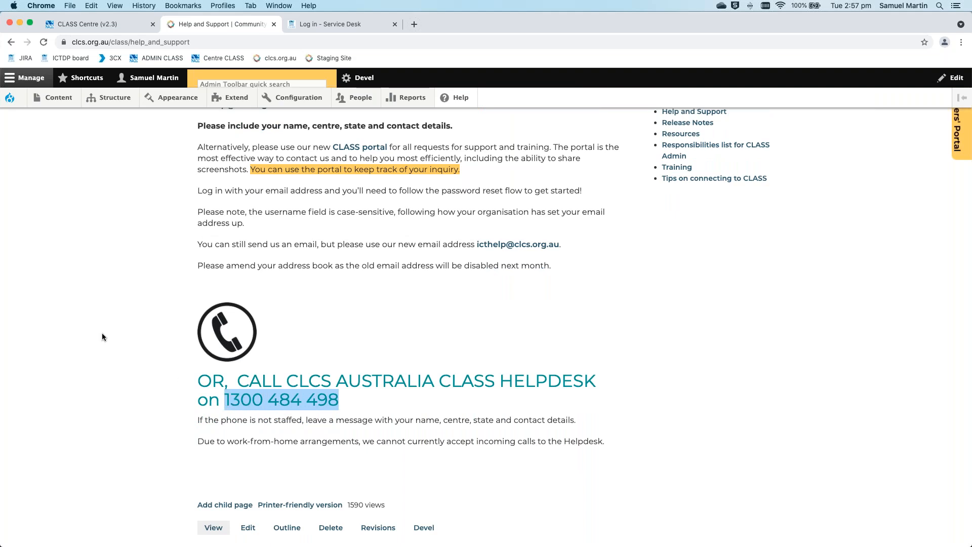
{"action": "left_click", "coordinate": [135, 221]}
{"action": "scroll", "coordinate": [135, 221], "scroll_direction": "up", "scroll_amount": 3}
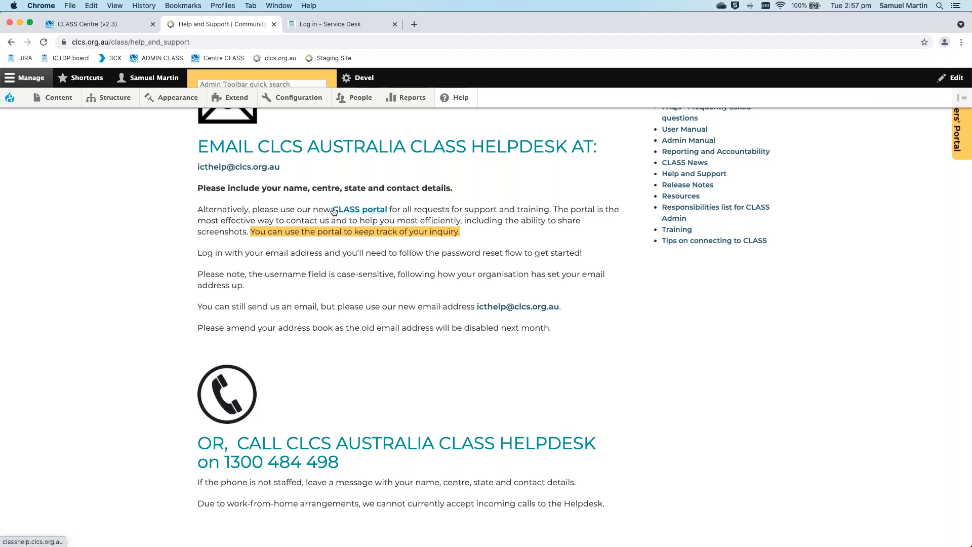
{"action": "left_click_drag", "start_coordinate": [279, 167], "coordinate": [196, 168]}
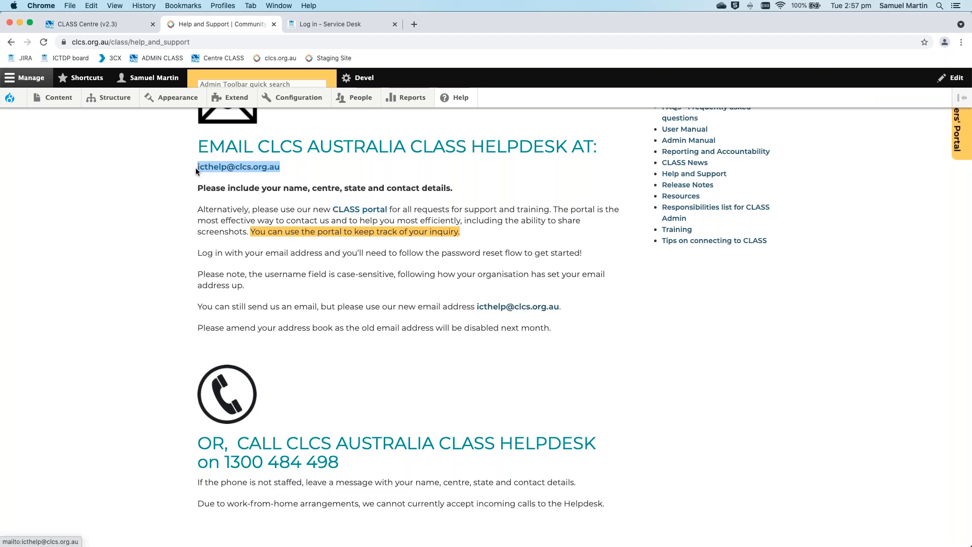
{"action": "left_click", "coordinate": [409, 163]}
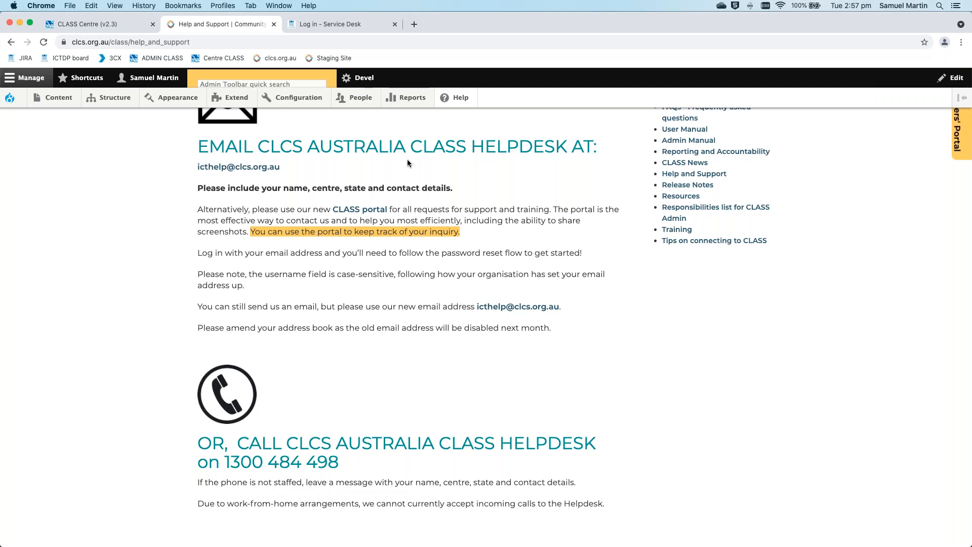
Log in to the Service Desk portal with the account username and password
{"action": "left_click", "coordinate": [336, 24]}
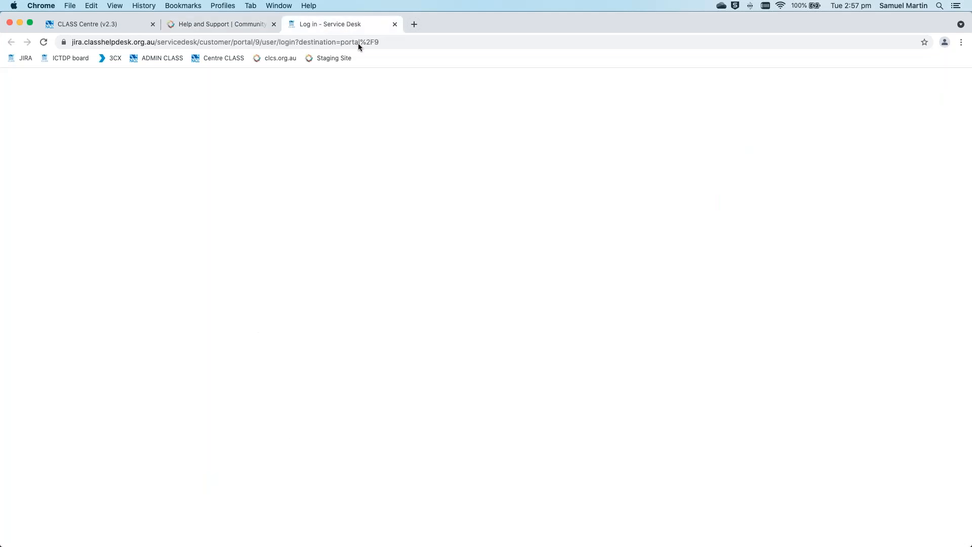
{"action": "type", "text": "samuel"}
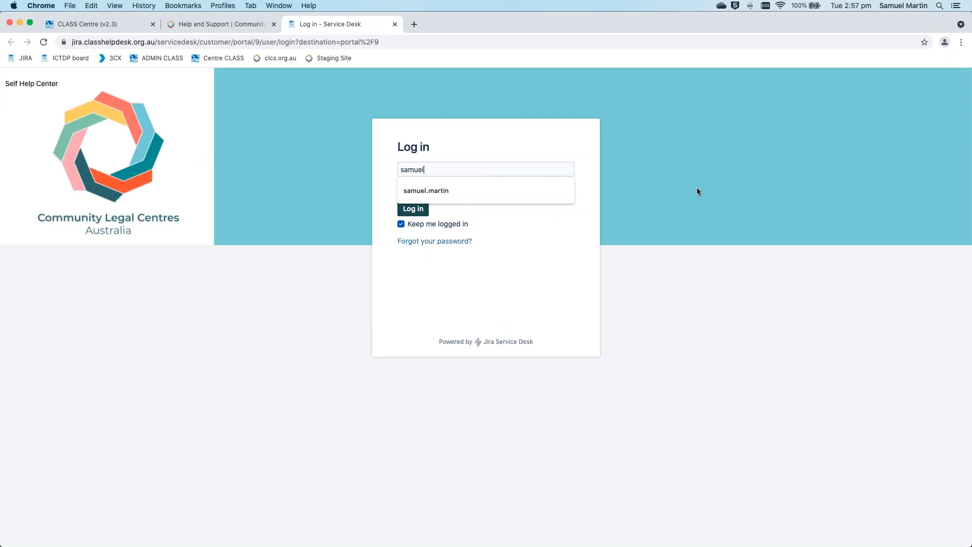
{"action": "key", "text": "Down"}
{"action": "key", "text": "Tab"}
{"action": "type", "text": "•••••••••••"}
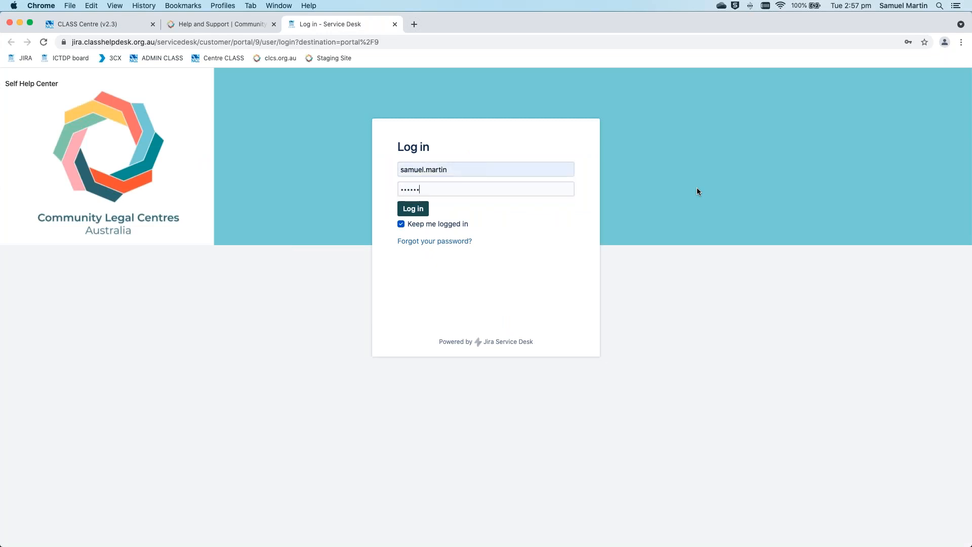
{"action": "type", "text": "•"}
{"action": "key", "text": "Return"}
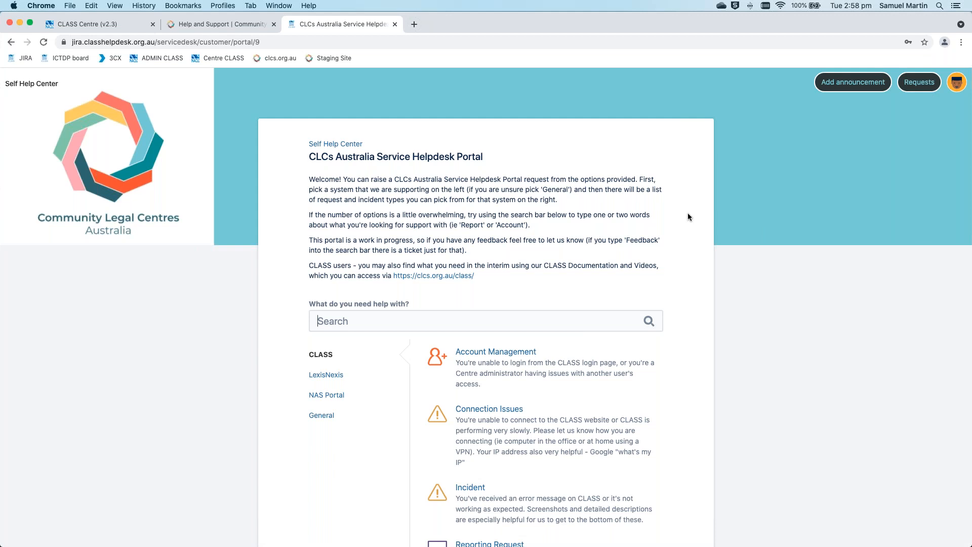
Review the introduction, support systems and CLASS request types offered on the CLCs Australia Service Helpdesk Portal
{"action": "scroll", "coordinate": [688, 217], "scroll_direction": "down", "scroll_amount": 5}
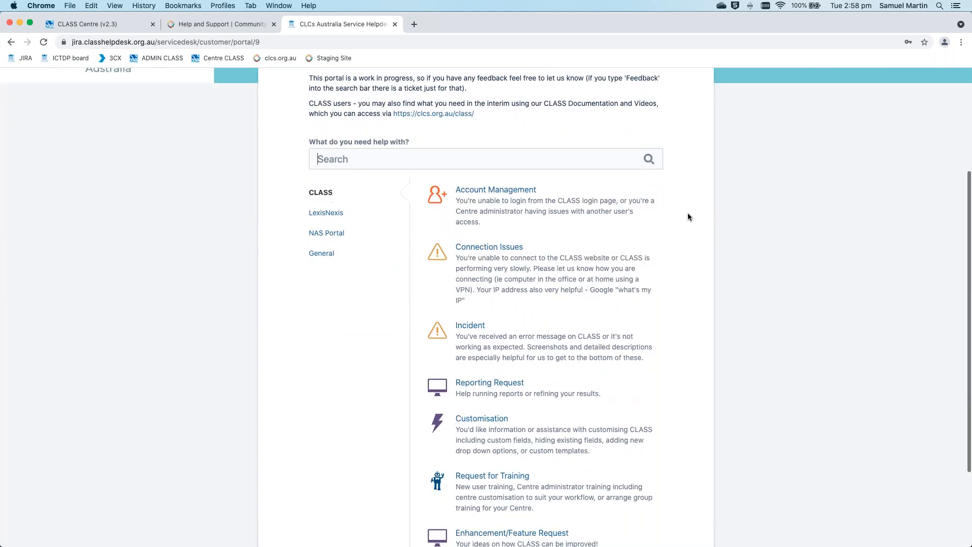
{"action": "scroll", "coordinate": [688, 214], "scroll_direction": "down", "scroll_amount": 2}
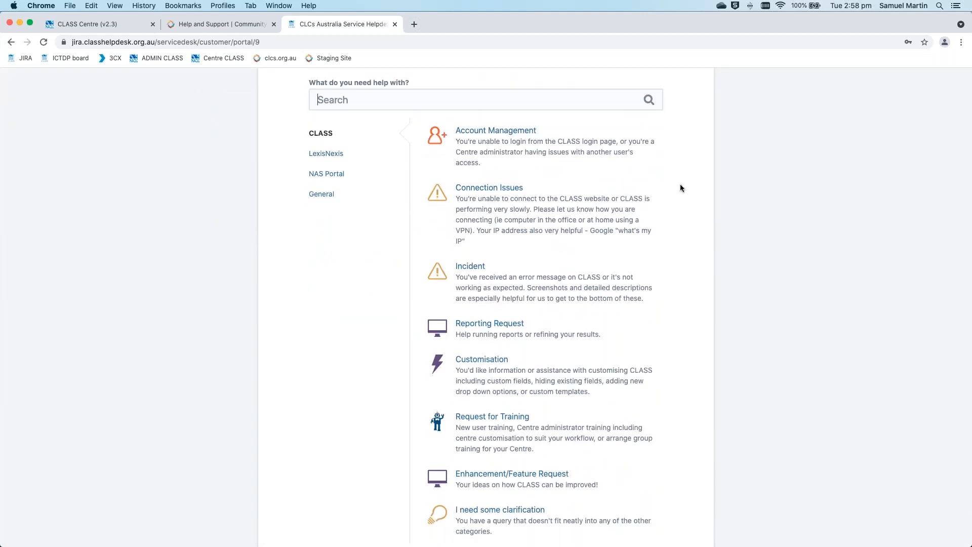
{"action": "scroll", "coordinate": [680, 188], "scroll_direction": "down", "scroll_amount": 2}
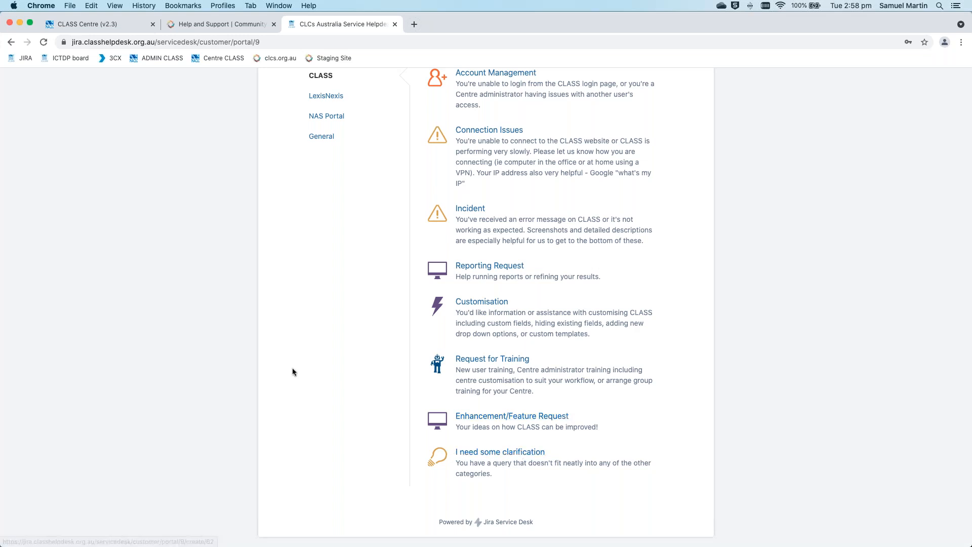
{"action": "scroll", "coordinate": [288, 378], "scroll_direction": "up", "scroll_amount": 6}
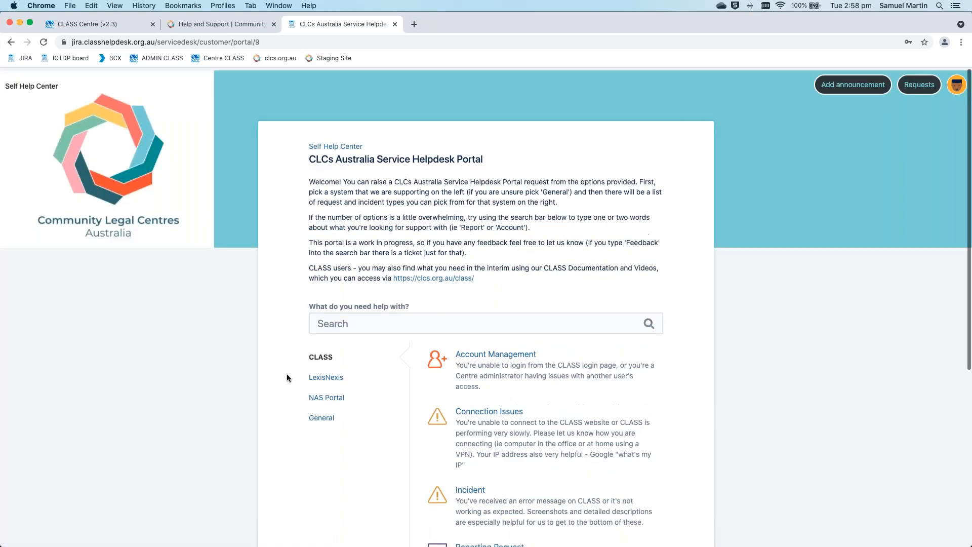
{"action": "scroll", "coordinate": [287, 377], "scroll_direction": "down", "scroll_amount": 3}
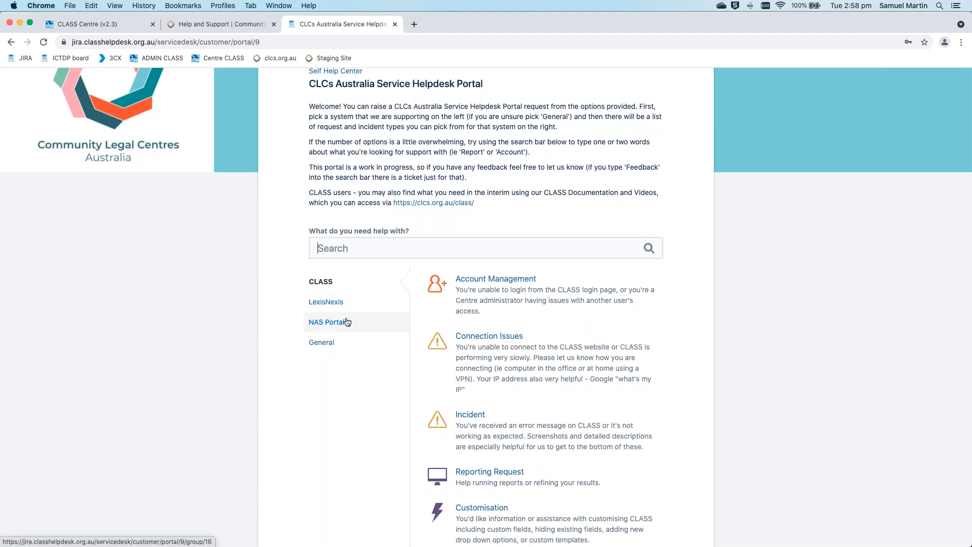
View the General request types, return to the CLASS group and look over its request types
{"action": "left_click", "coordinate": [324, 342]}
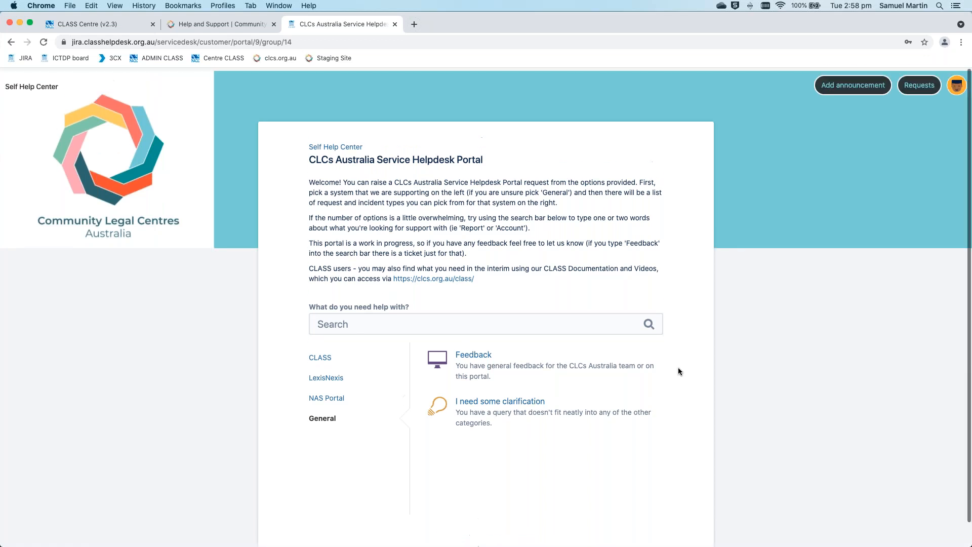
{"action": "left_click", "coordinate": [320, 355]}
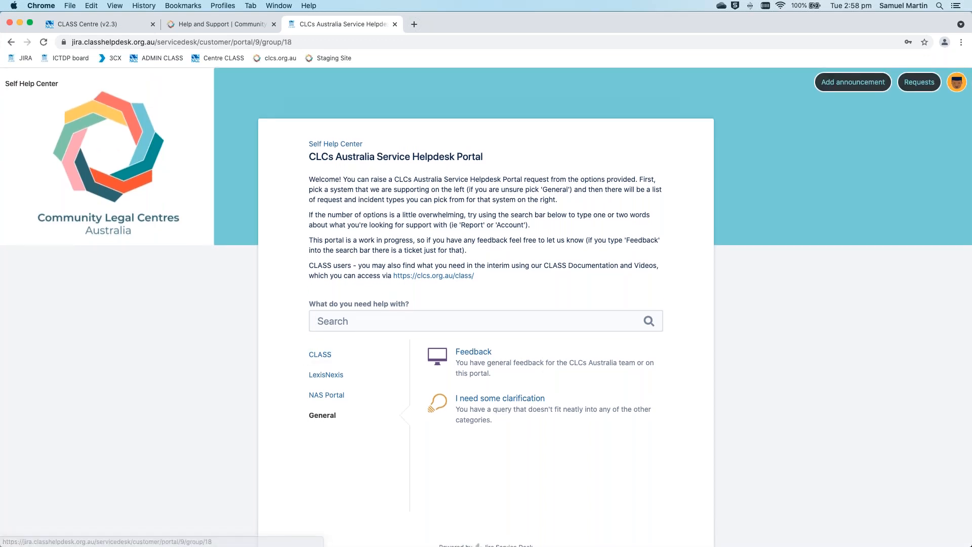
{"action": "scroll", "coordinate": [697, 359], "scroll_direction": "down", "scroll_amount": 5}
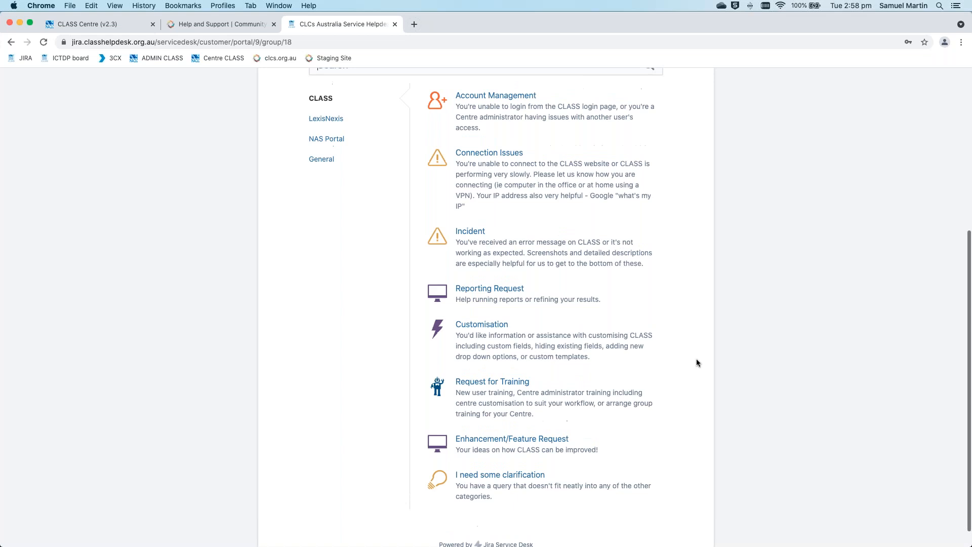
{"action": "scroll", "coordinate": [697, 363], "scroll_direction": "up", "scroll_amount": 1}
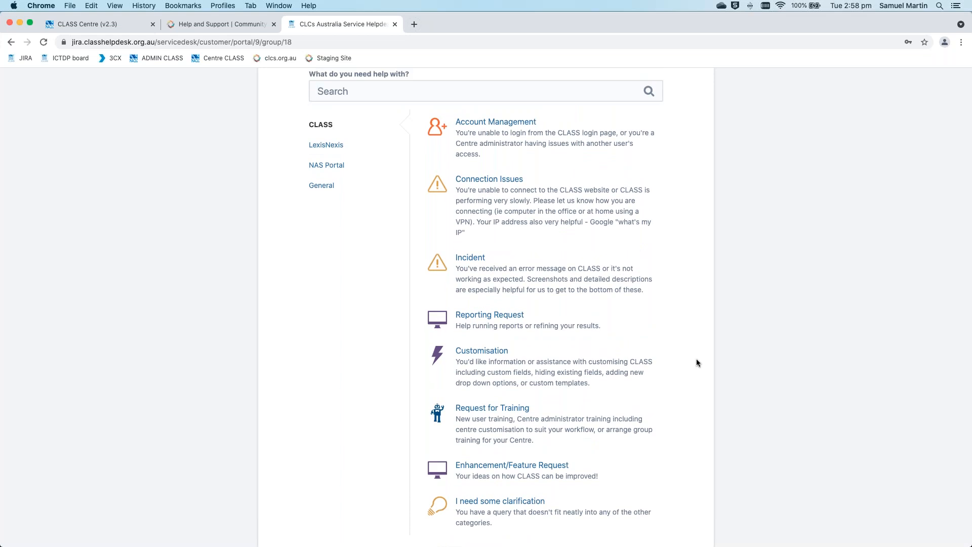